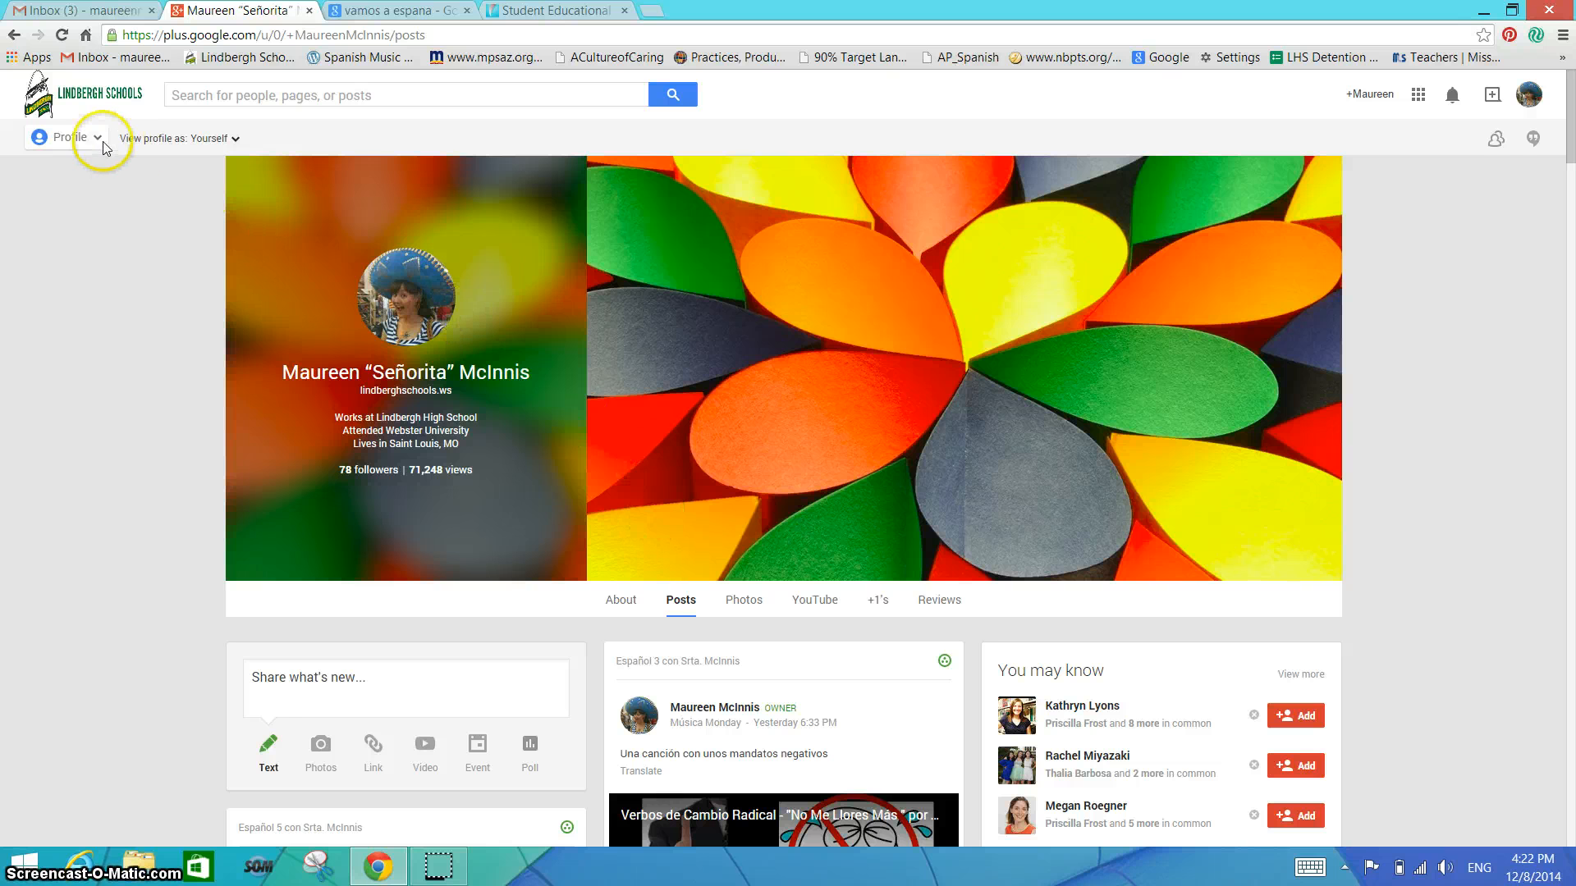
# - Go to the Google+ home page and open the Communities page from there
pyautogui.moveTo(84, 146)
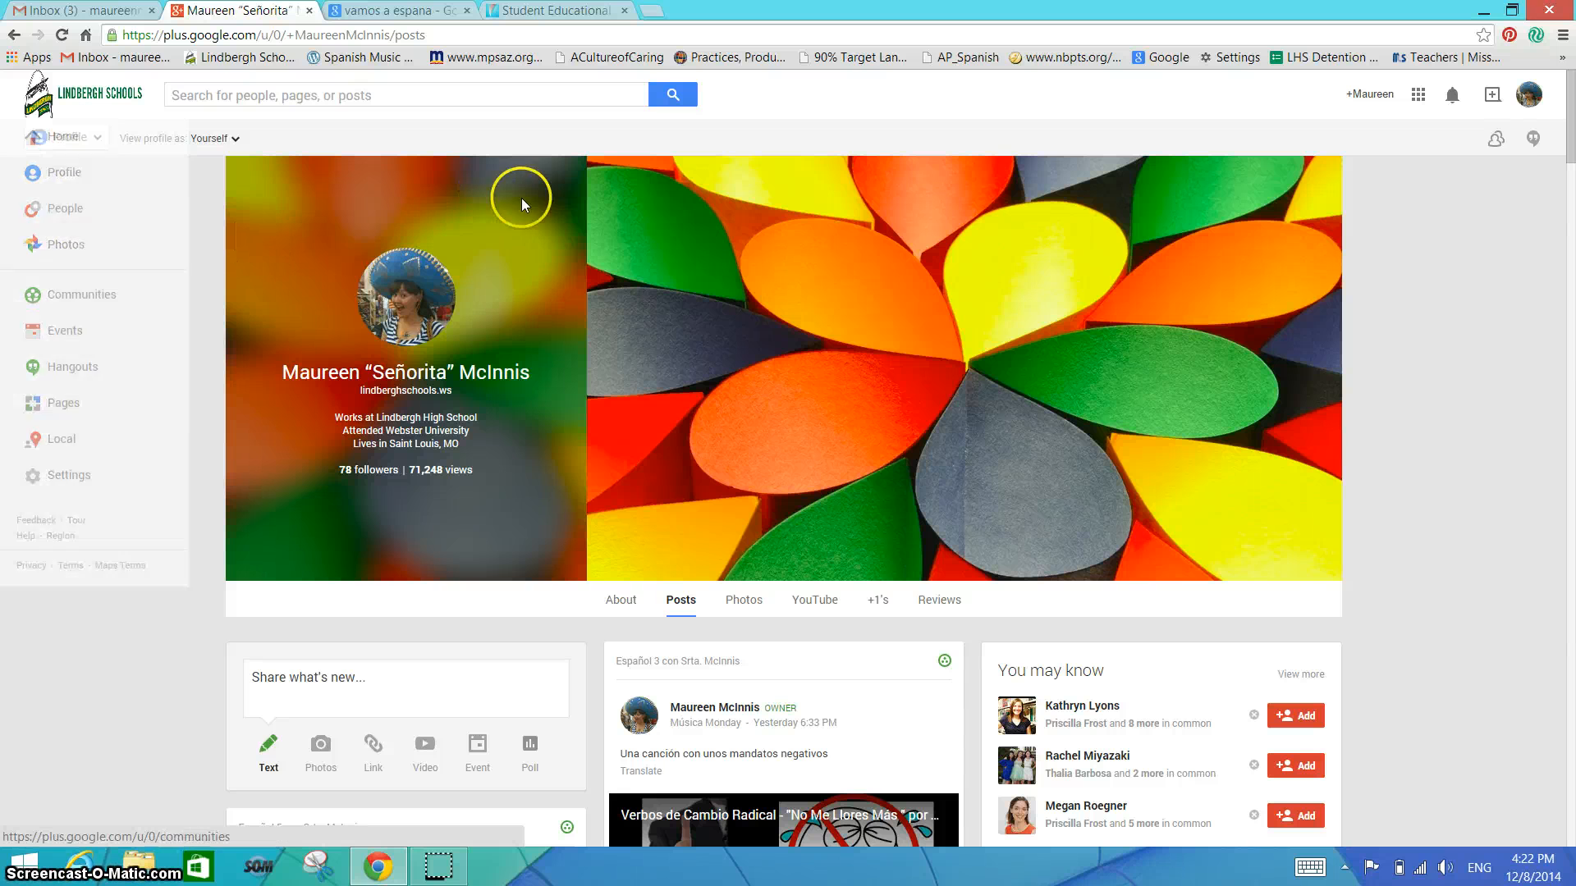
pyautogui.click(1417, 96)
pyautogui.click(1343, 187)
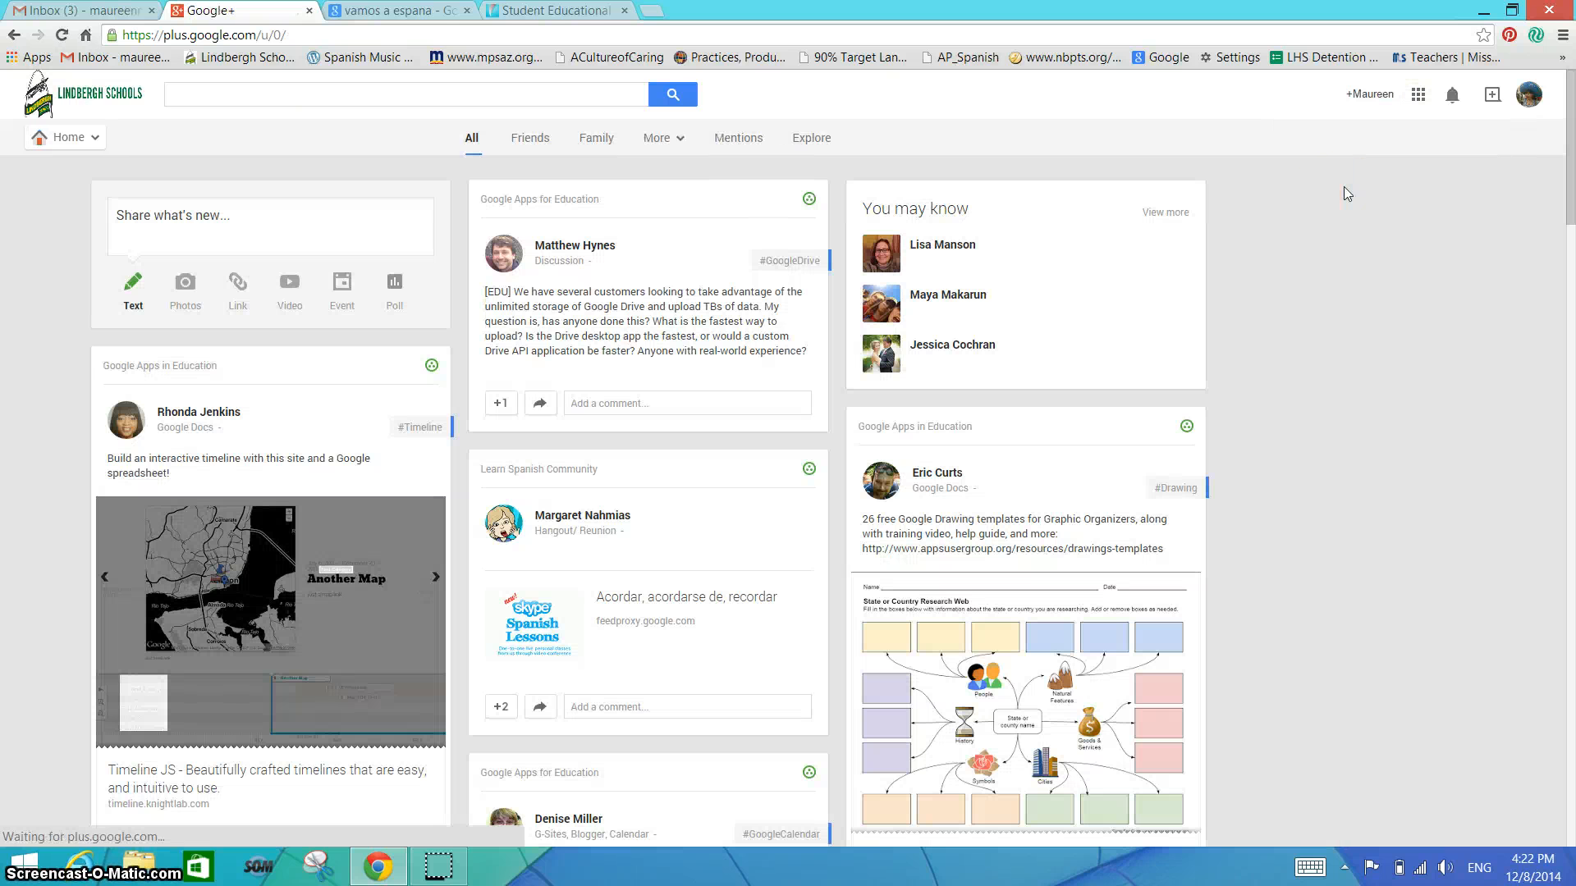
pyautogui.click(906, 91)
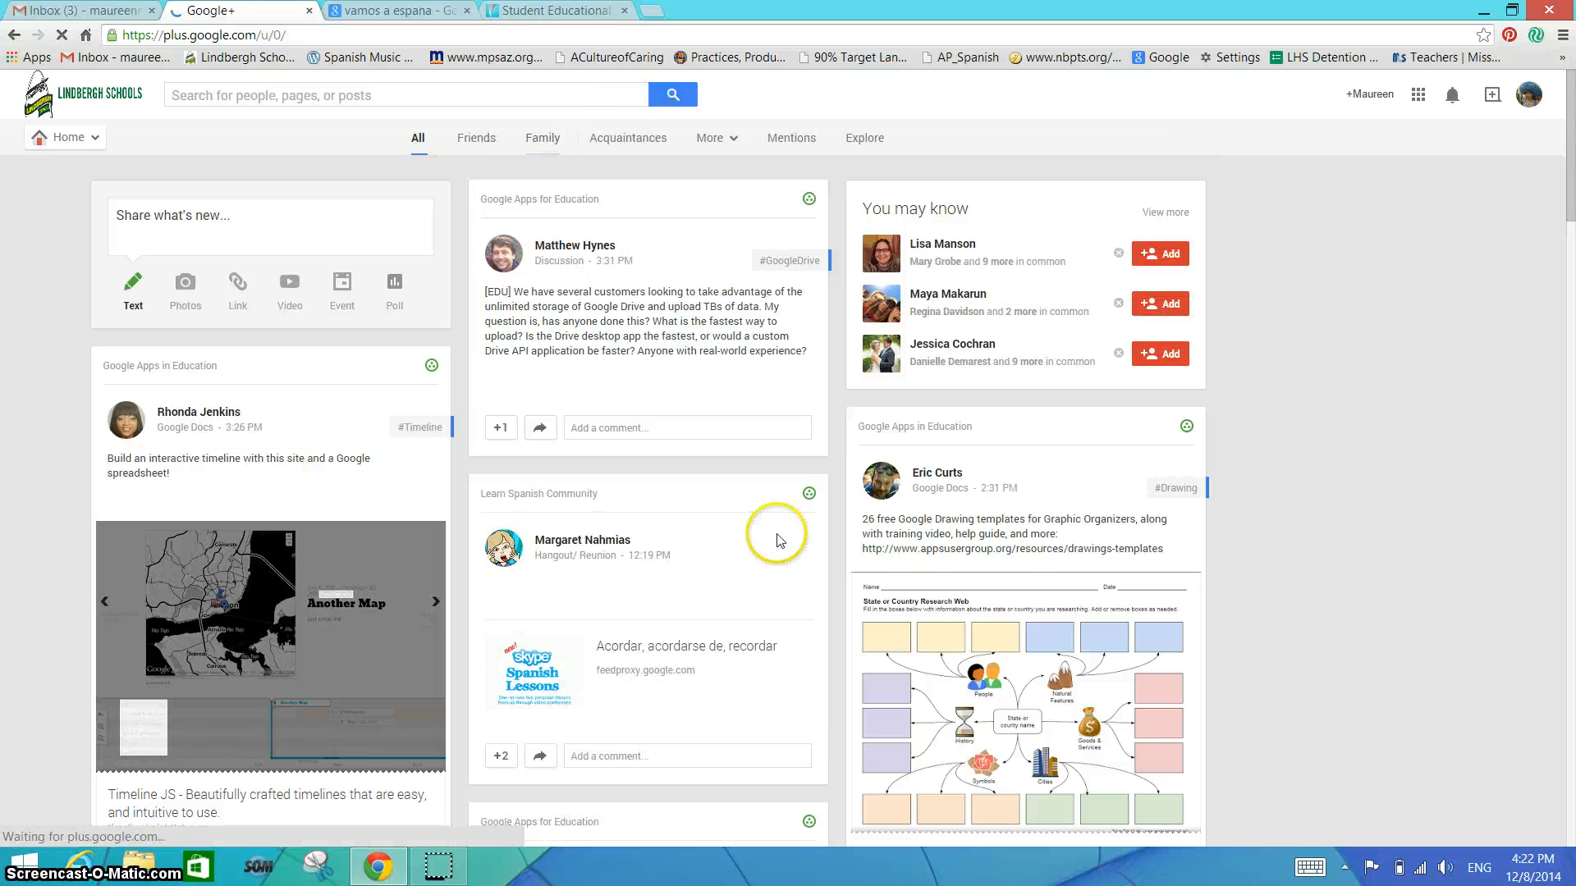
pyautogui.click(400, 138)
pyautogui.click(87, 140)
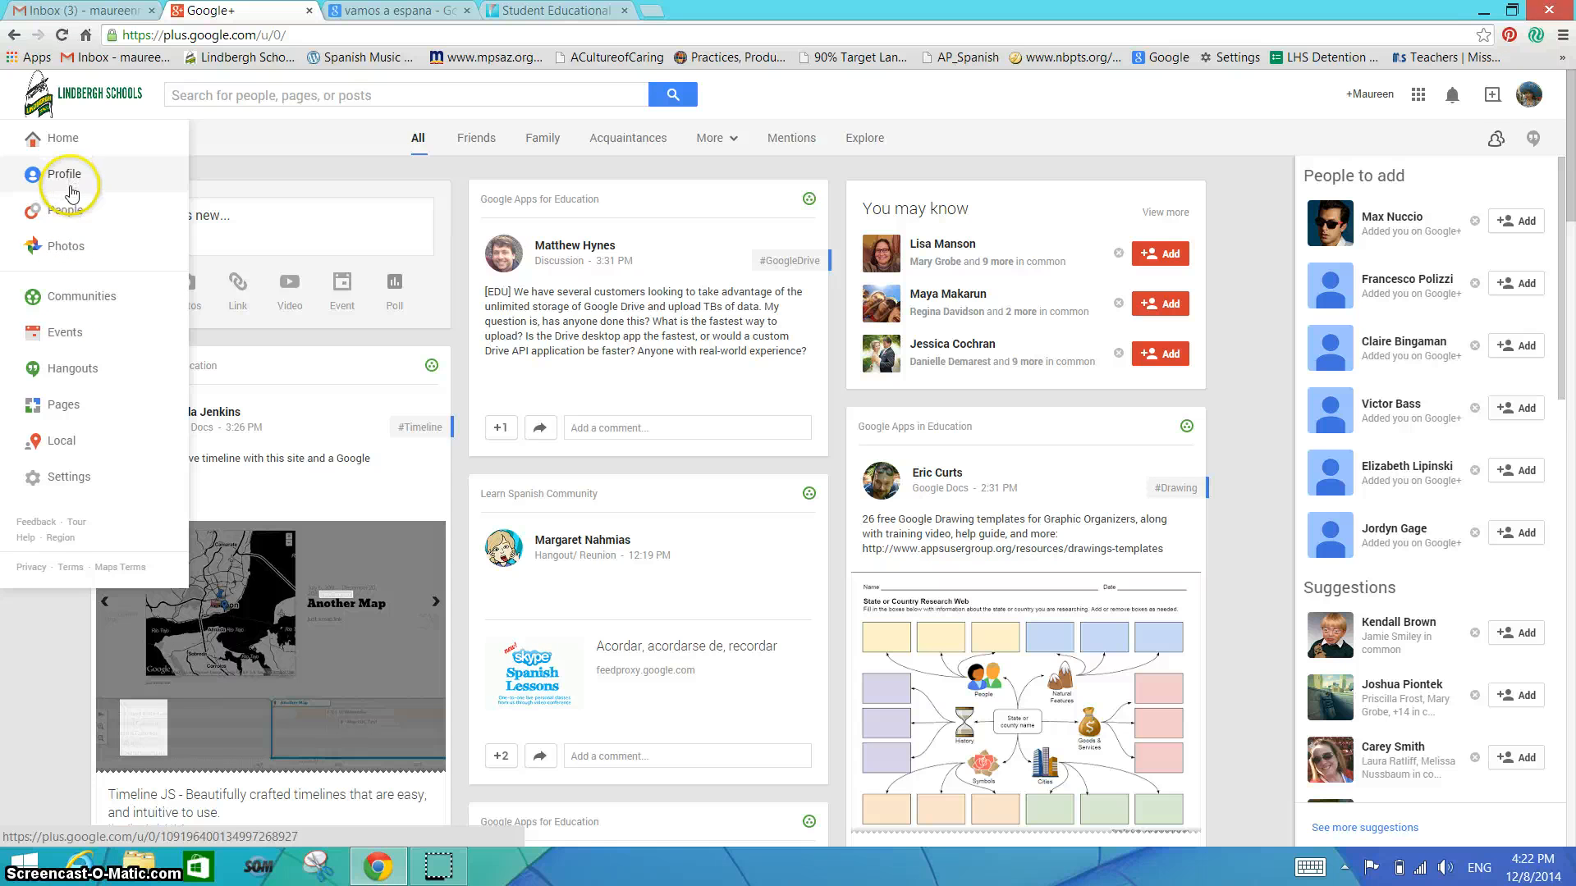
pyautogui.click(90, 302)
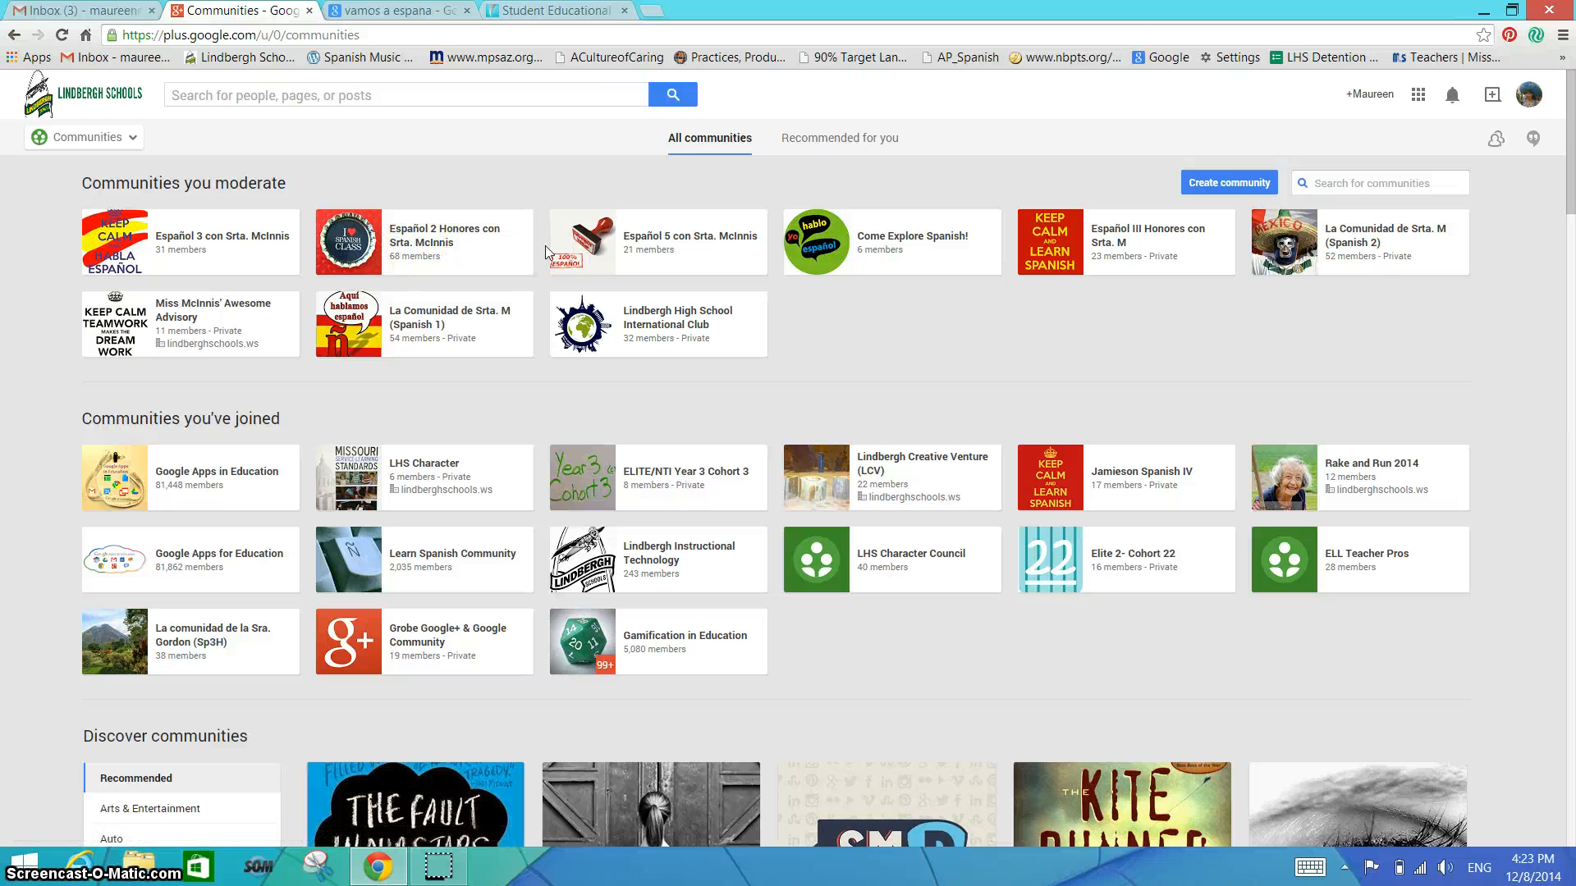
pyautogui.click(791, 287)
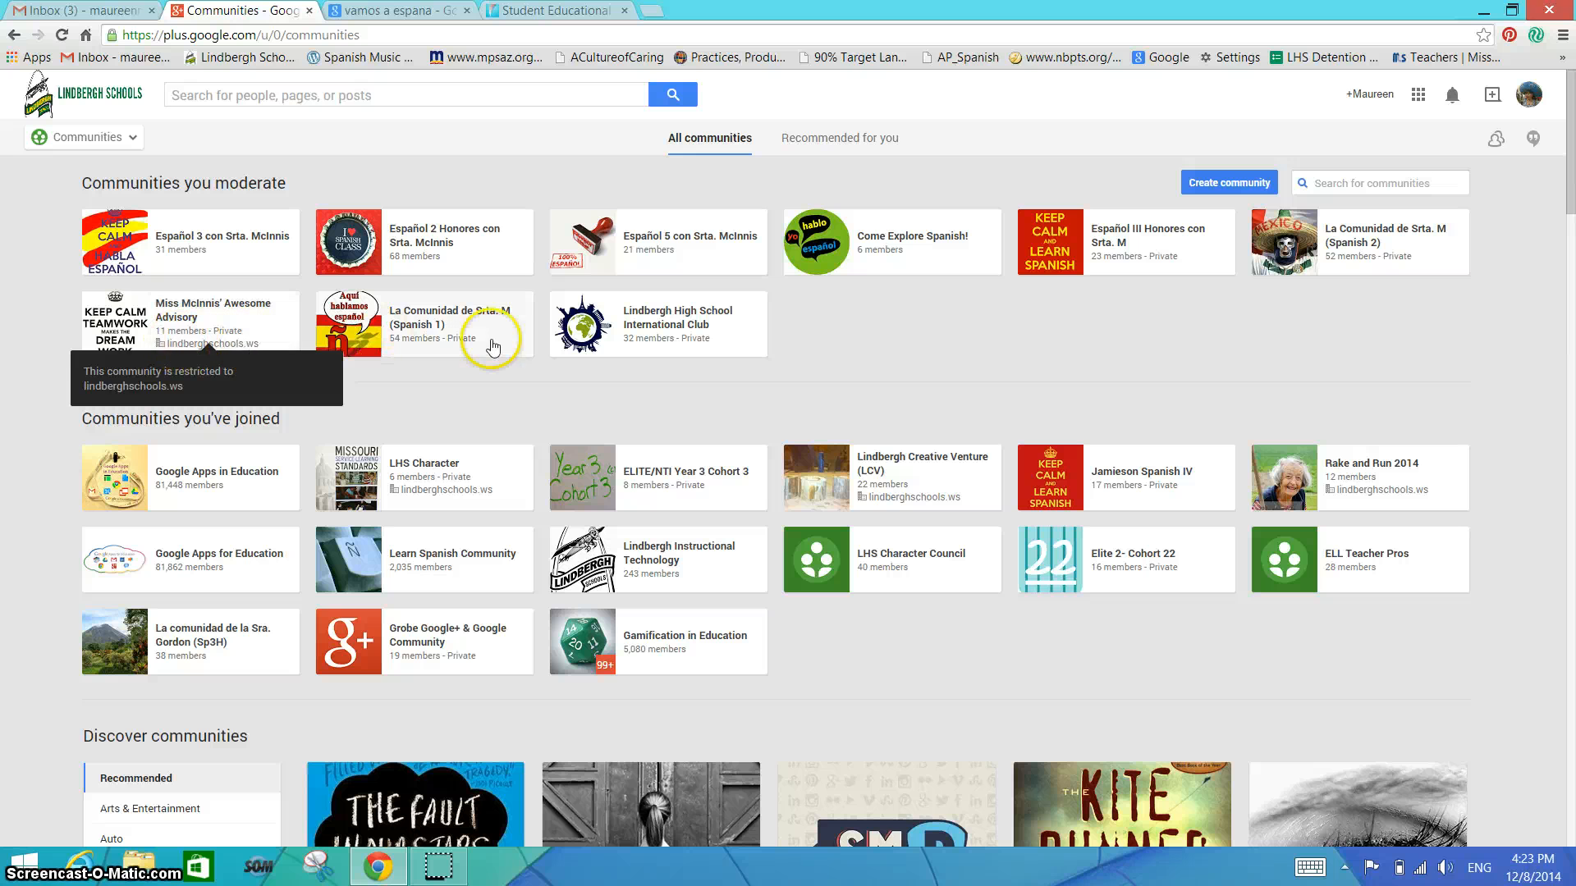
pyautogui.click(490, 349)
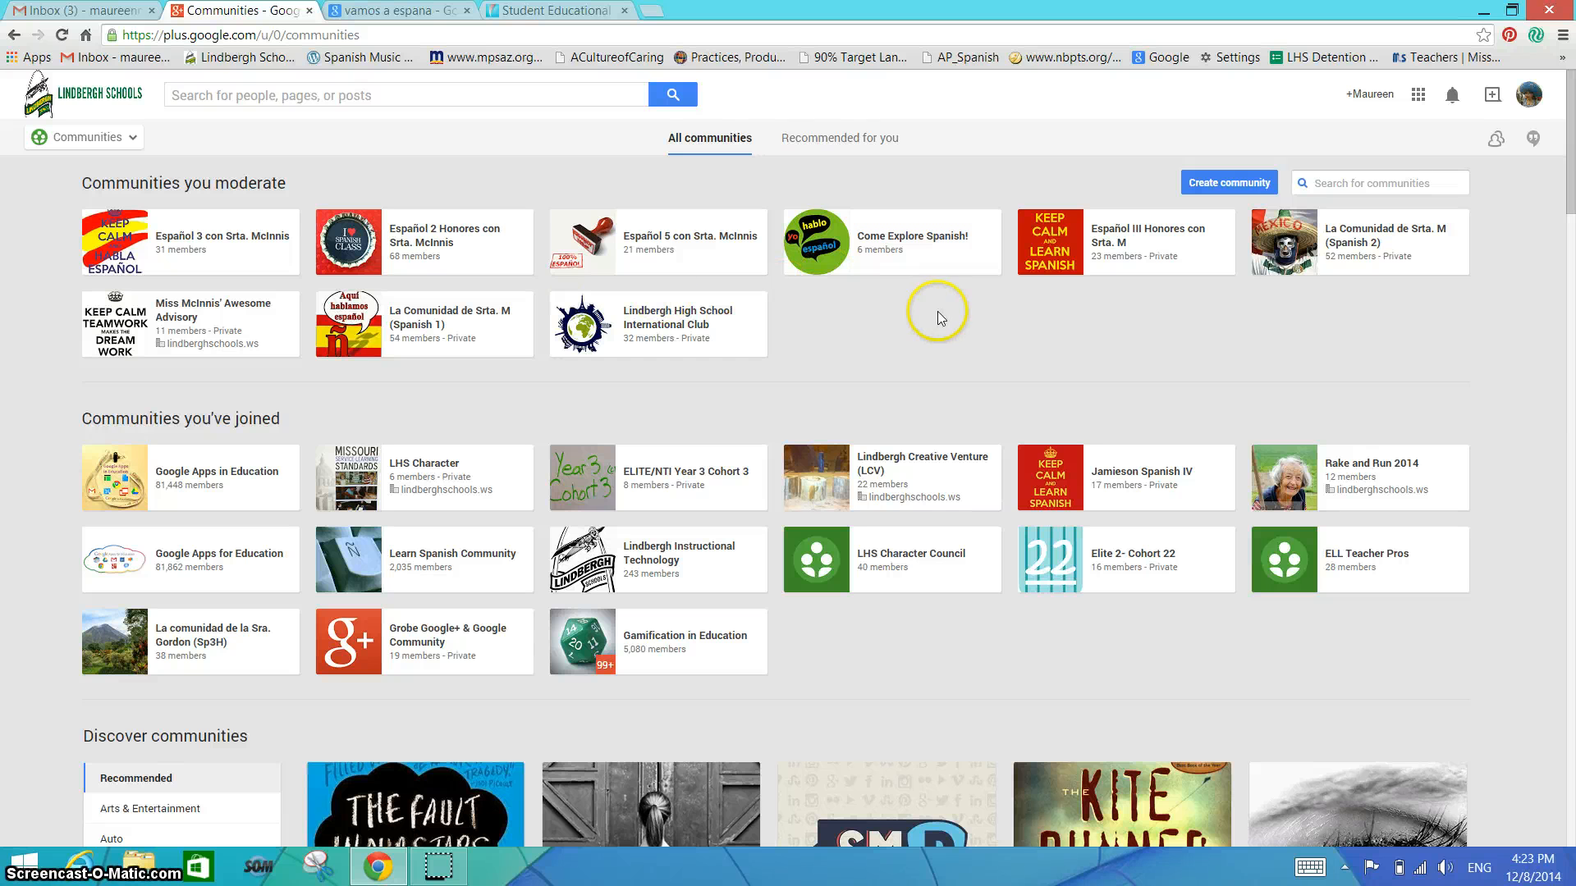
# - Start a new community that is private in lindberghschools.ws and name it "LHS Spain Trip 2015"
pyautogui.click(1219, 185)
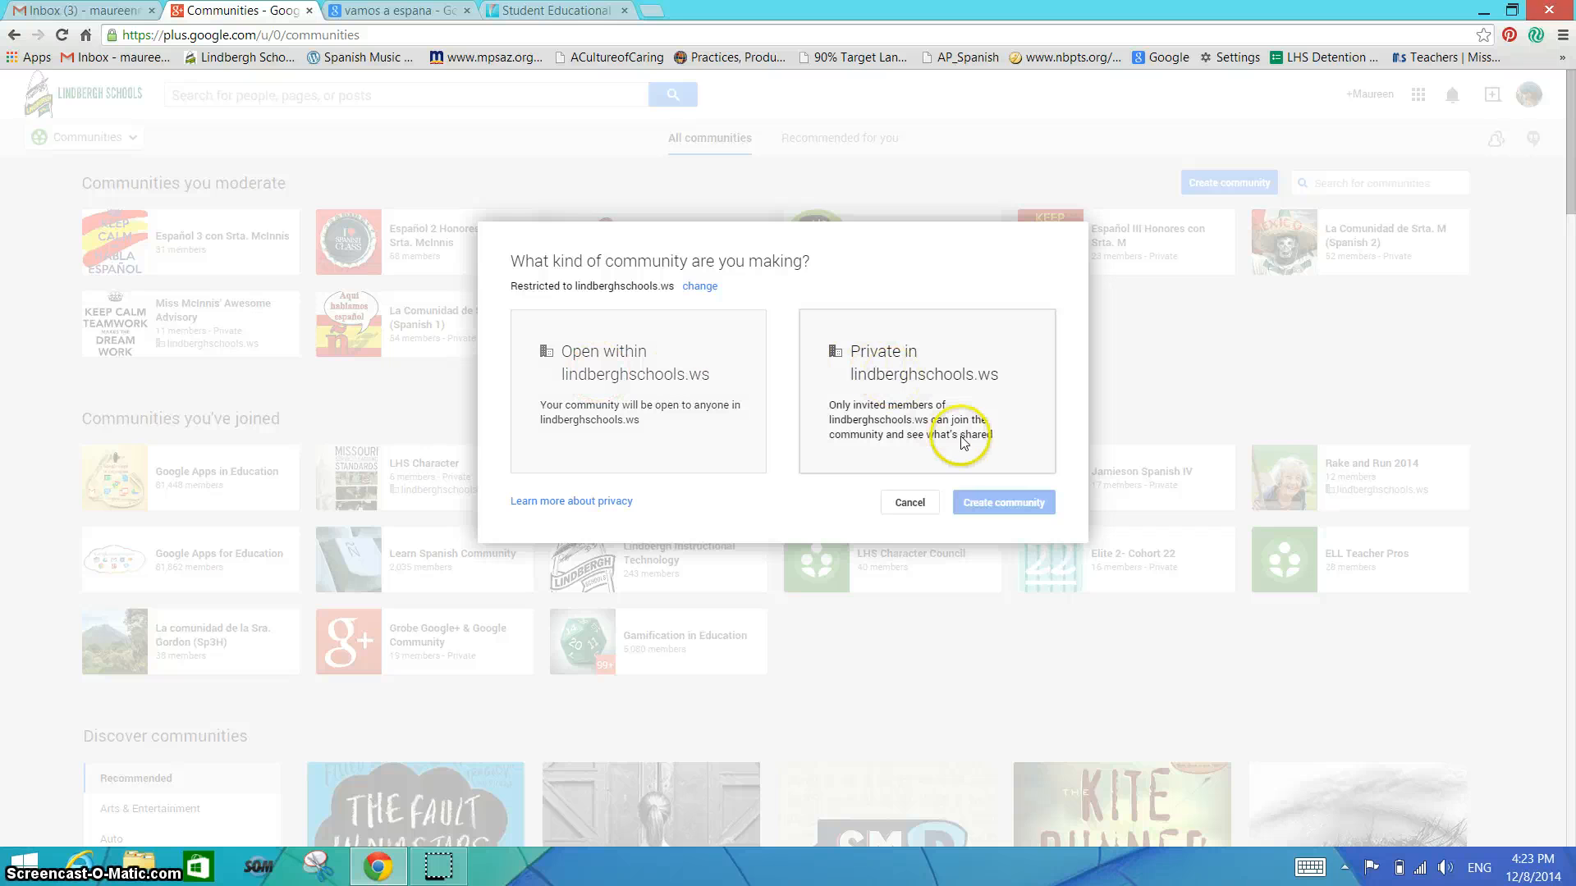
pyautogui.click(875, 379)
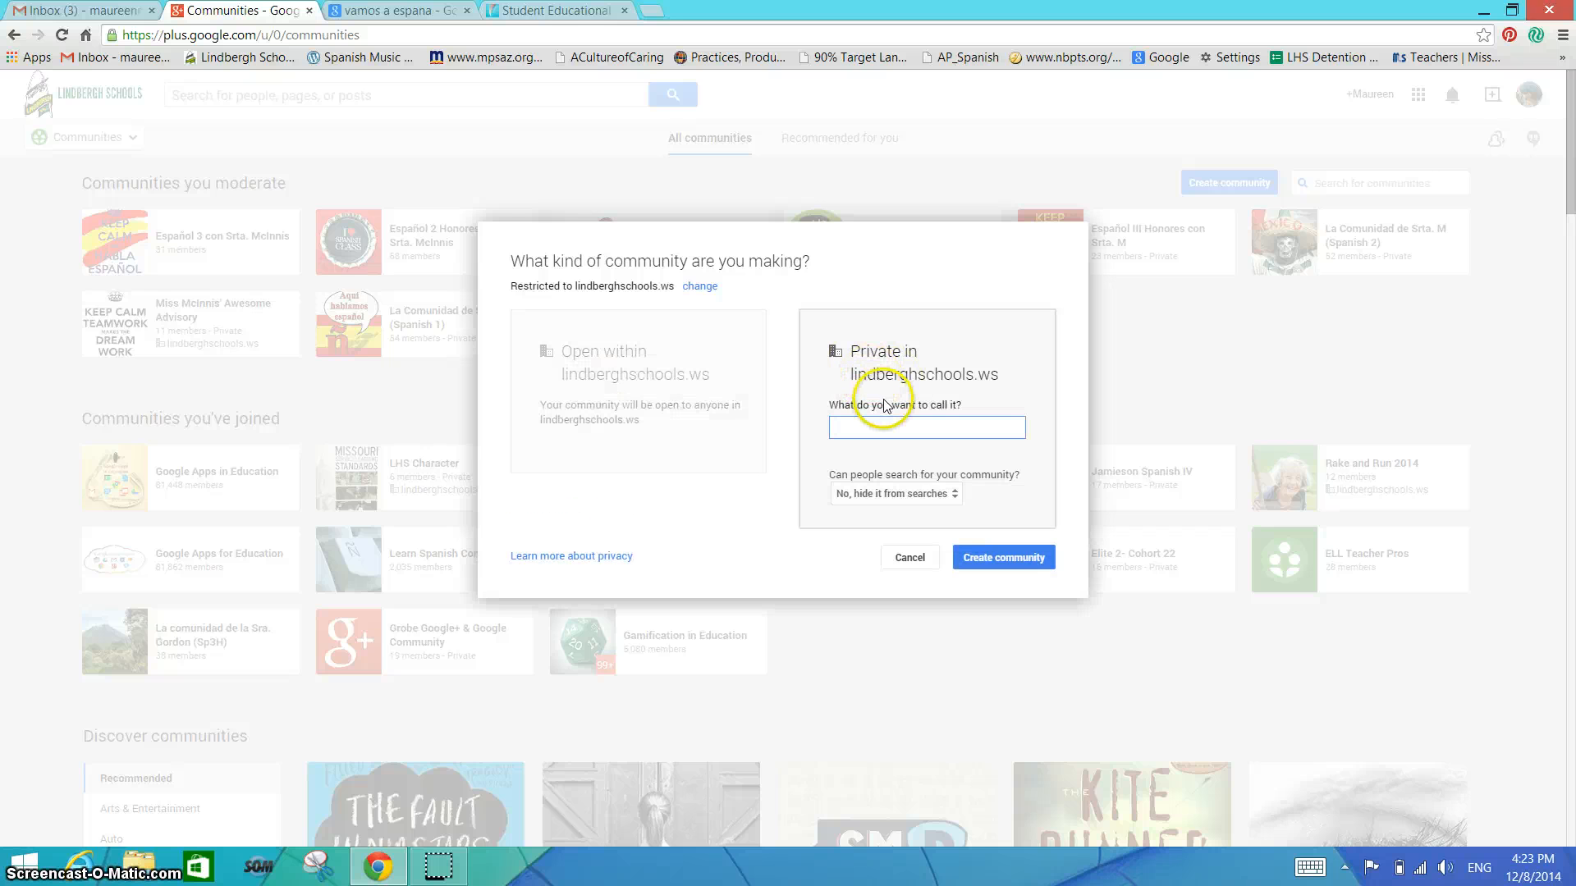
pyautogui.click(878, 376)
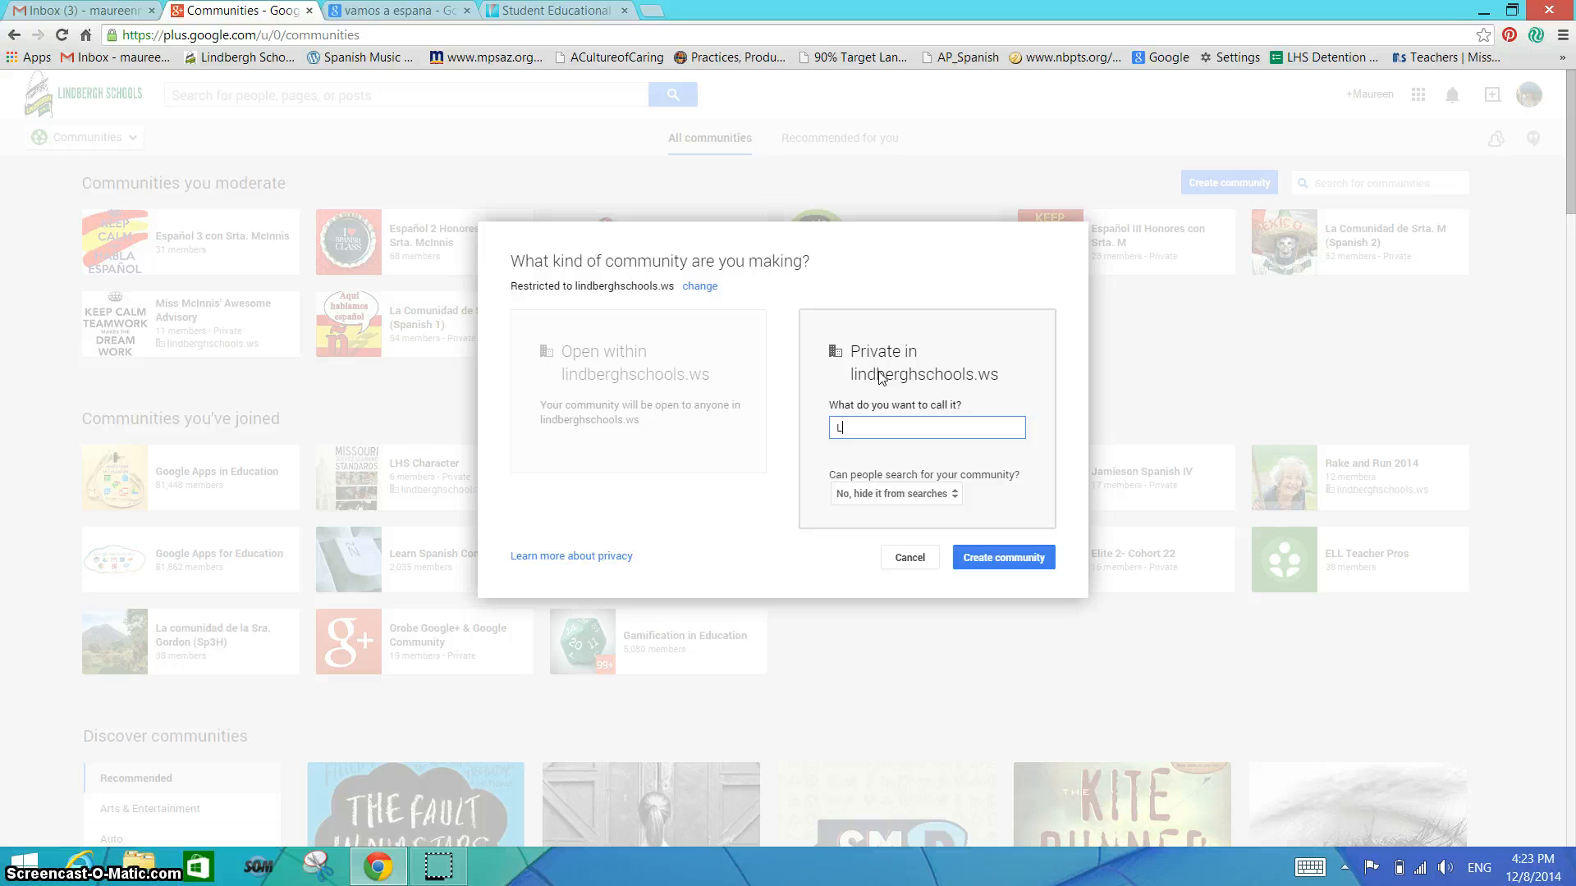
pyautogui.write('LHS Spain Trip 2015')
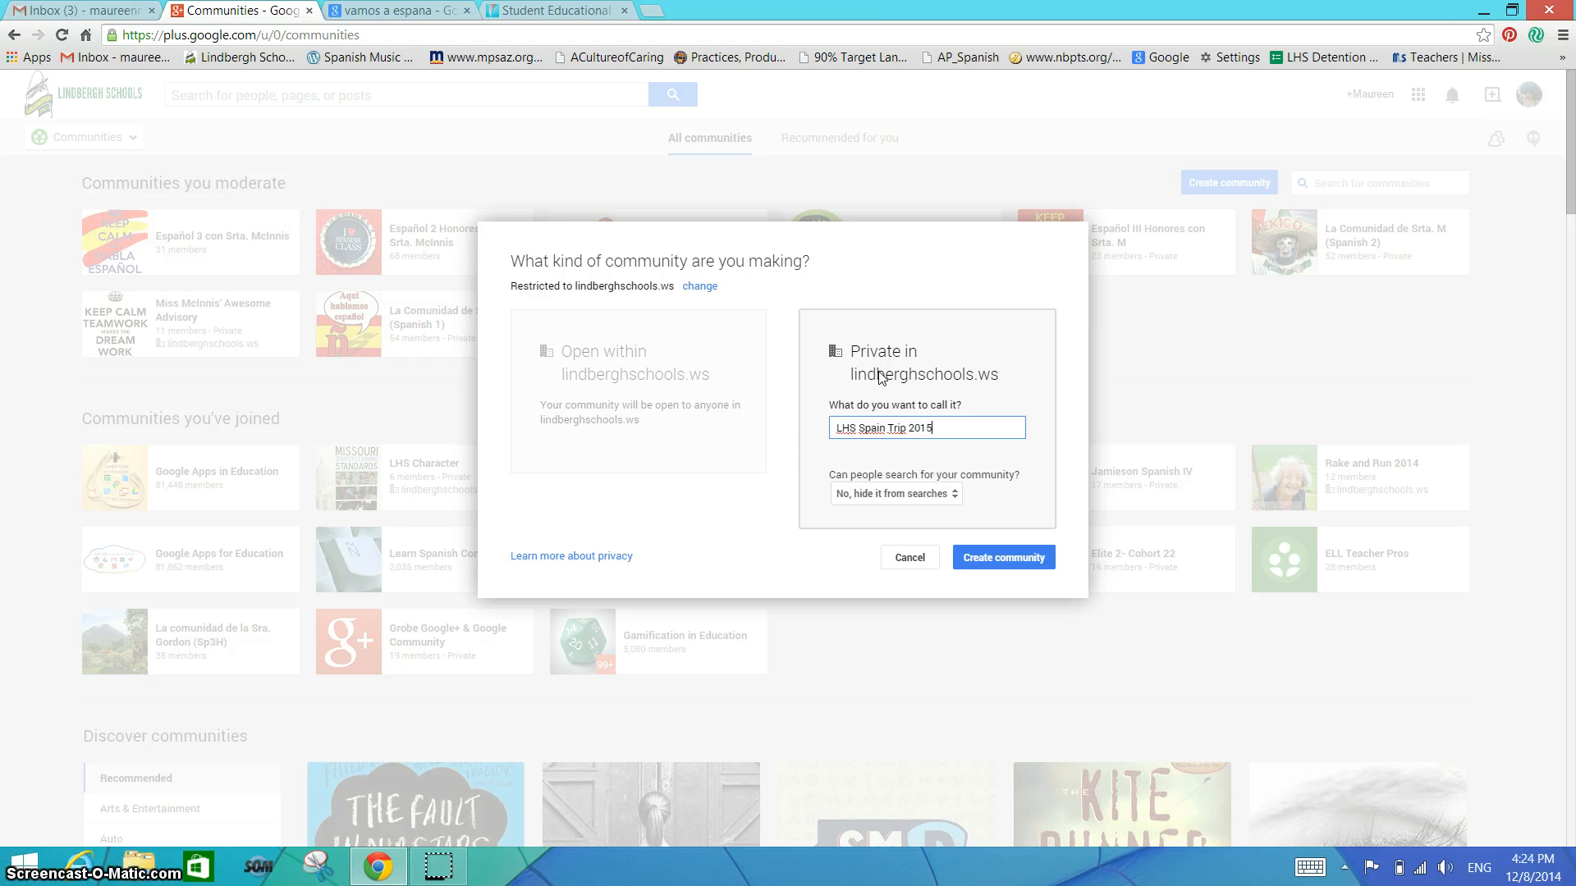
pyautogui.click(786, 454)
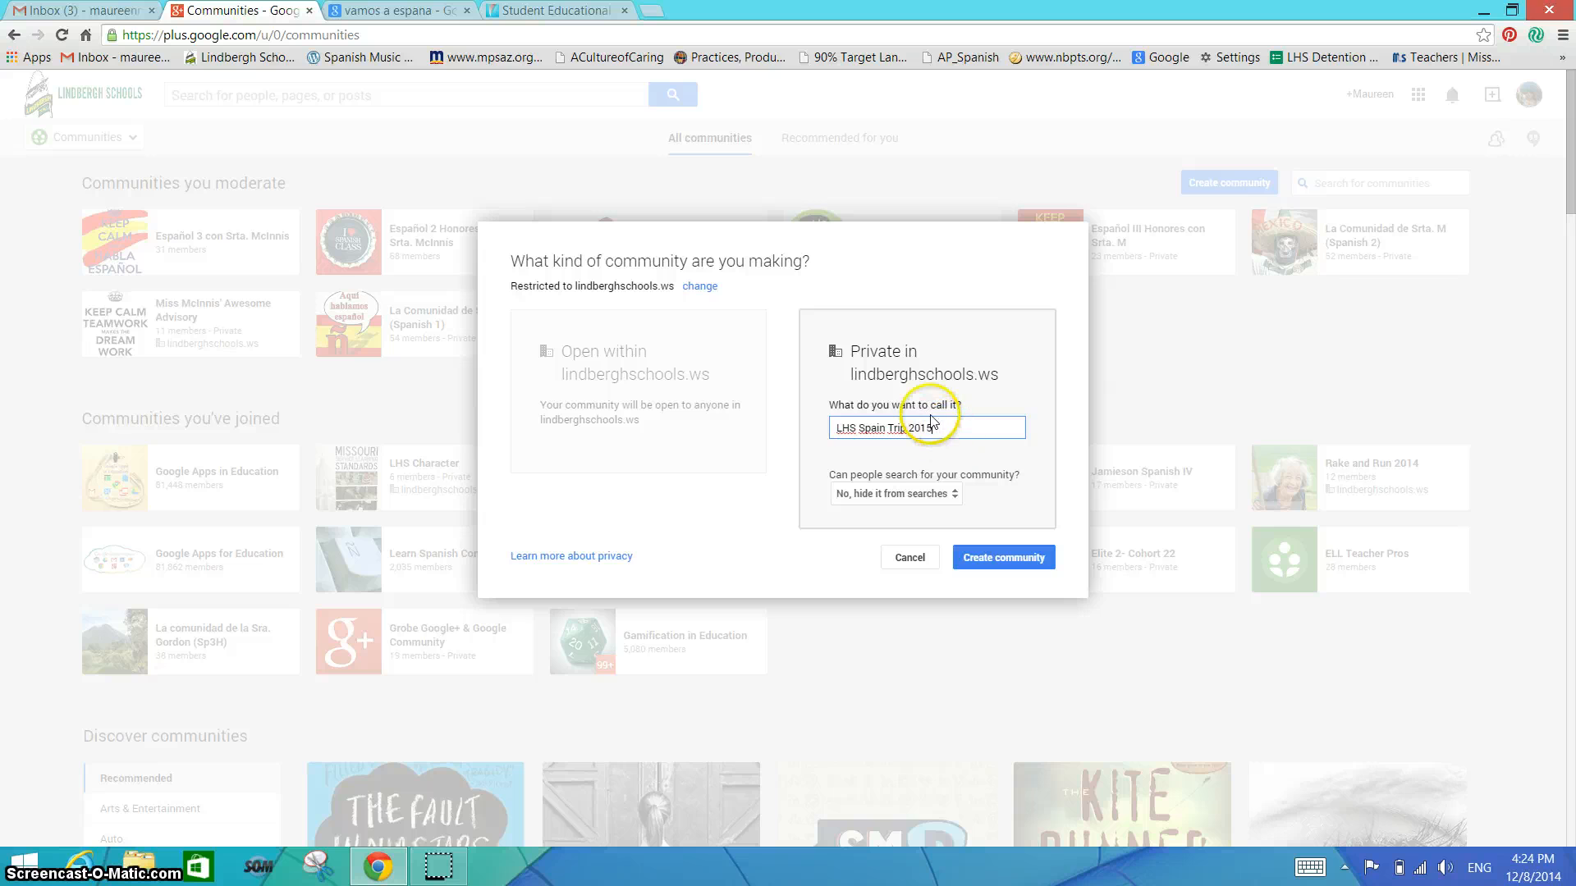
# - Allow people in lindberghschools.ws to find the community and ask to join, and create it
pyautogui.click(950, 495)
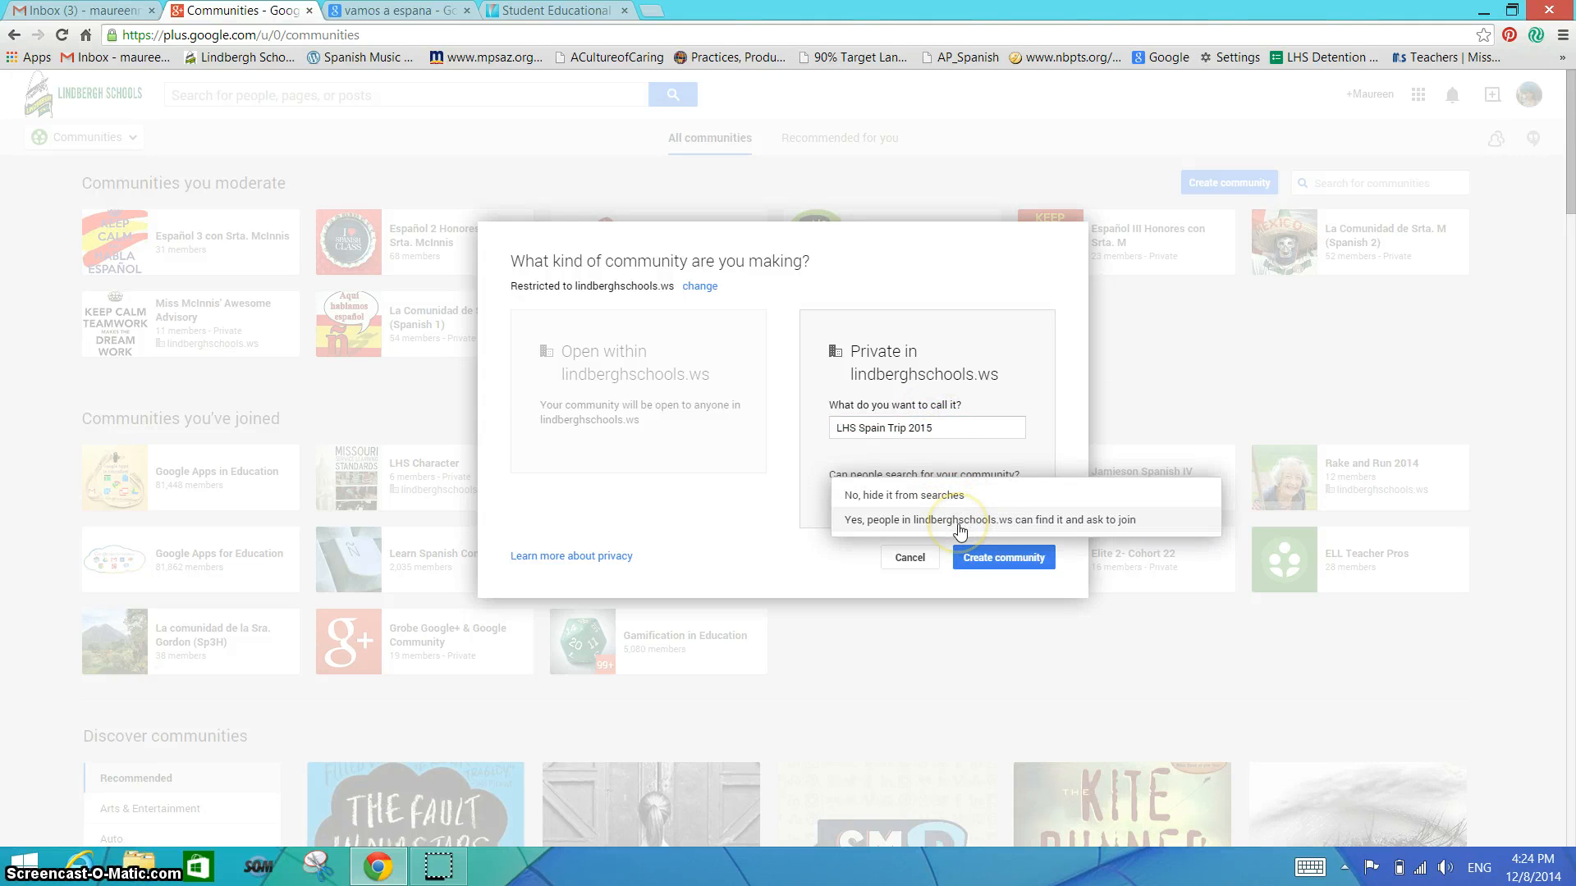
pyautogui.click(958, 523)
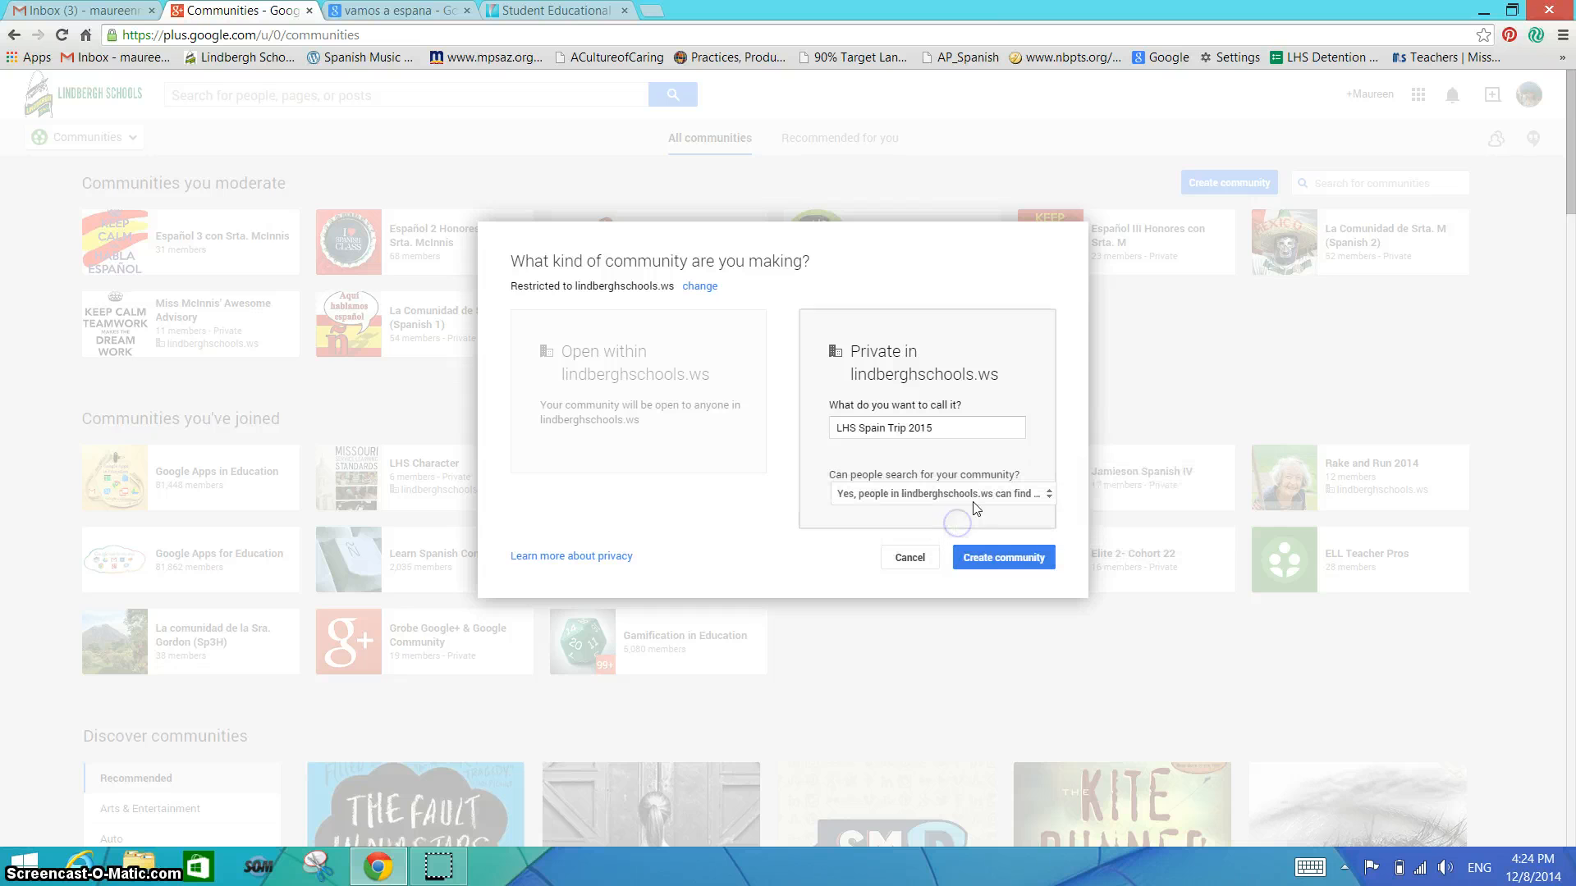
pyautogui.click(1002, 559)
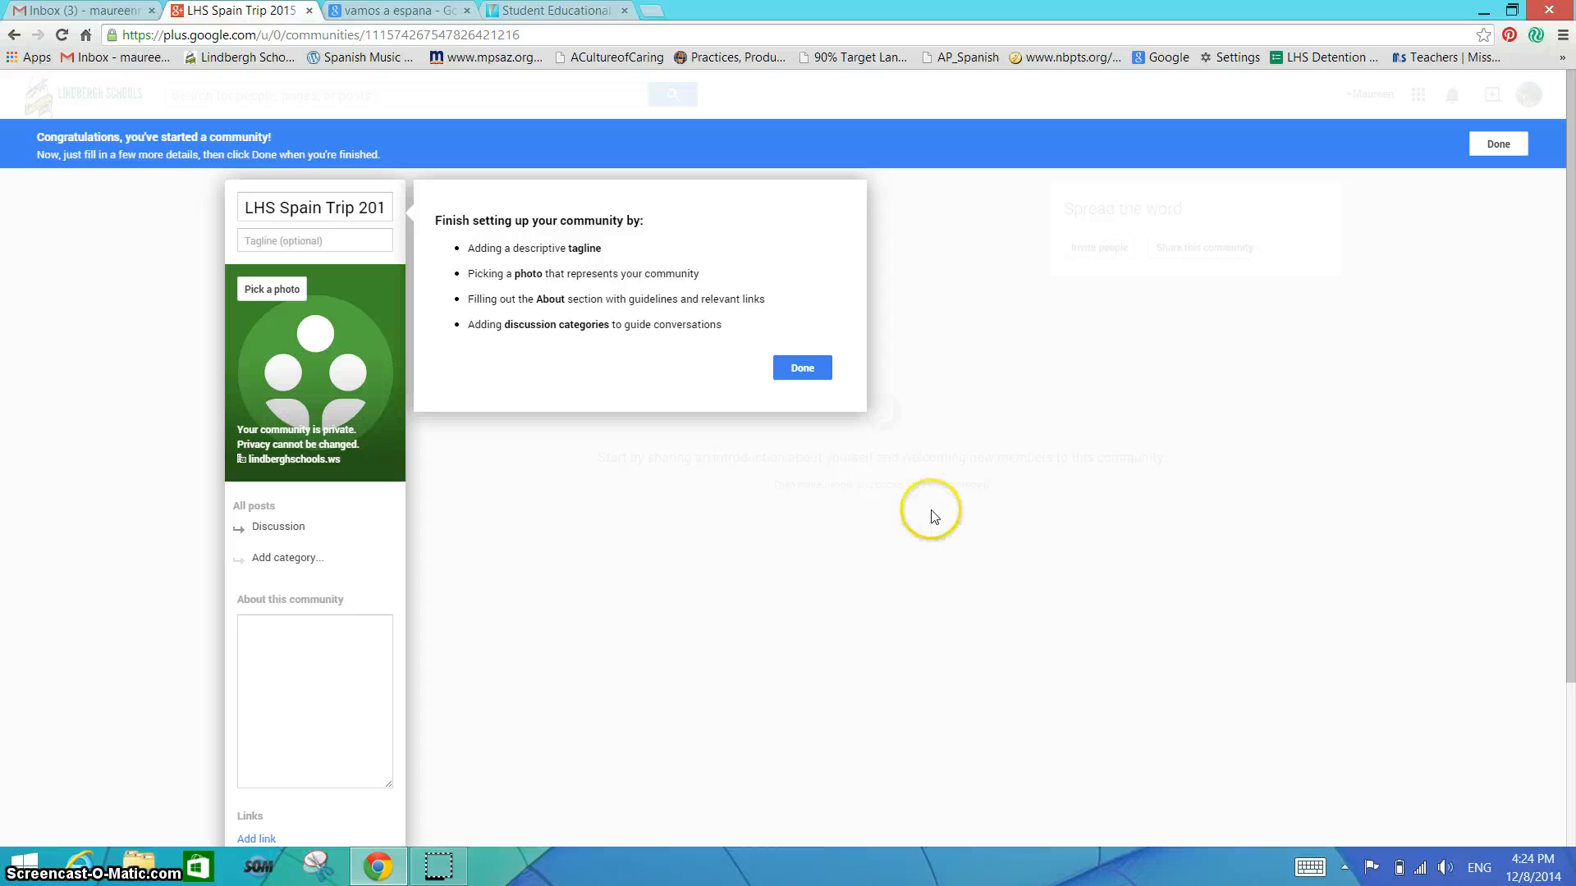
# - Set the community's tagline to "Vamos a España" with corrected spelling, and open the community photo picker
pyautogui.click(317, 242)
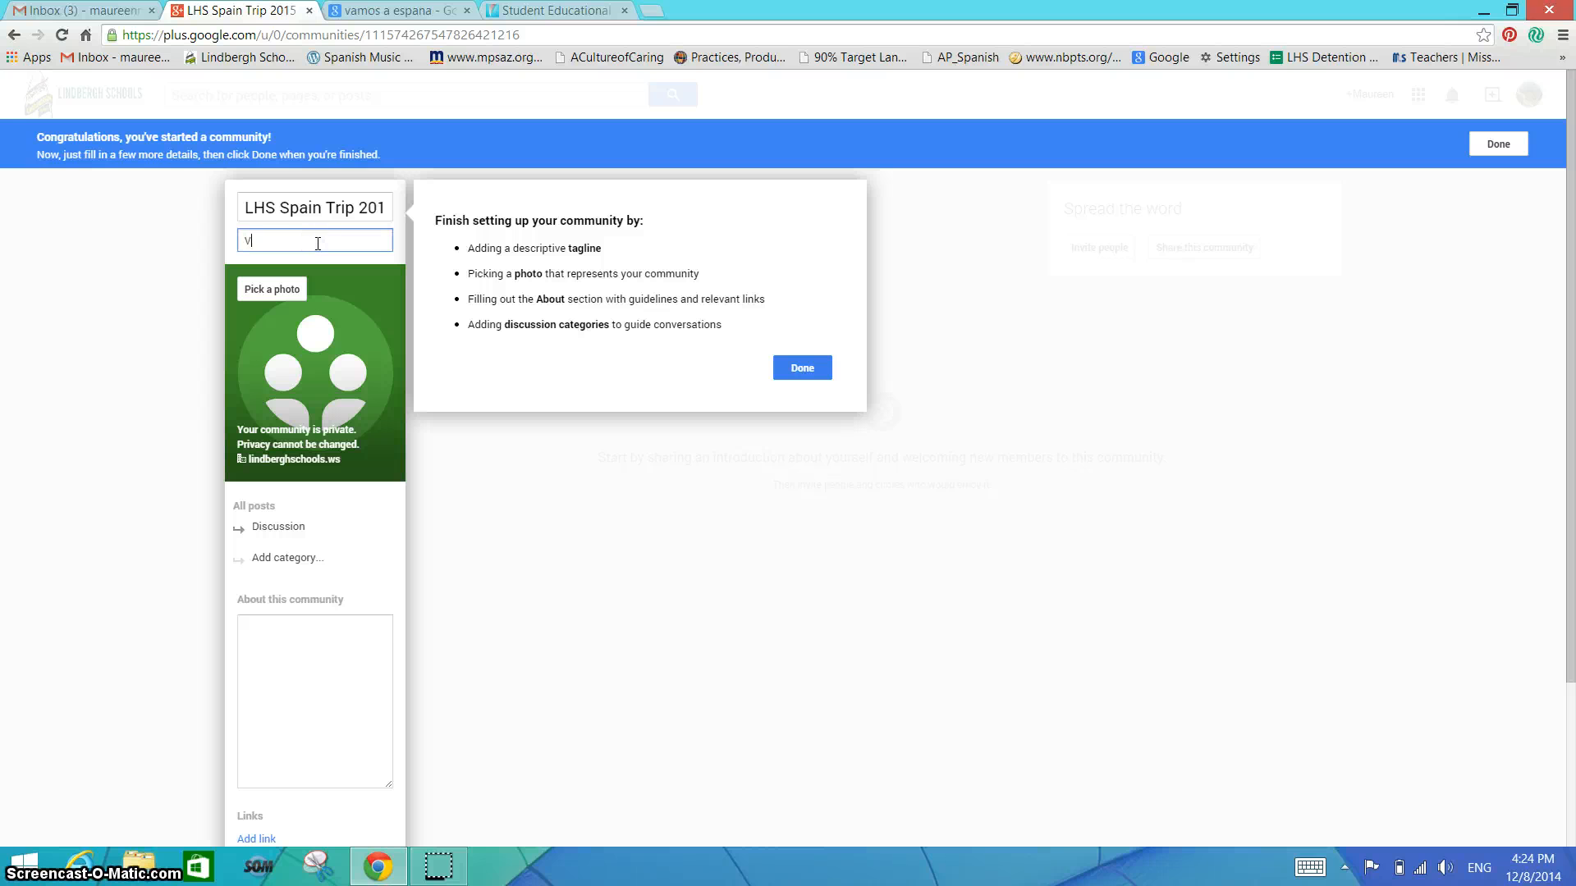
pyautogui.write('Vamos a espana')
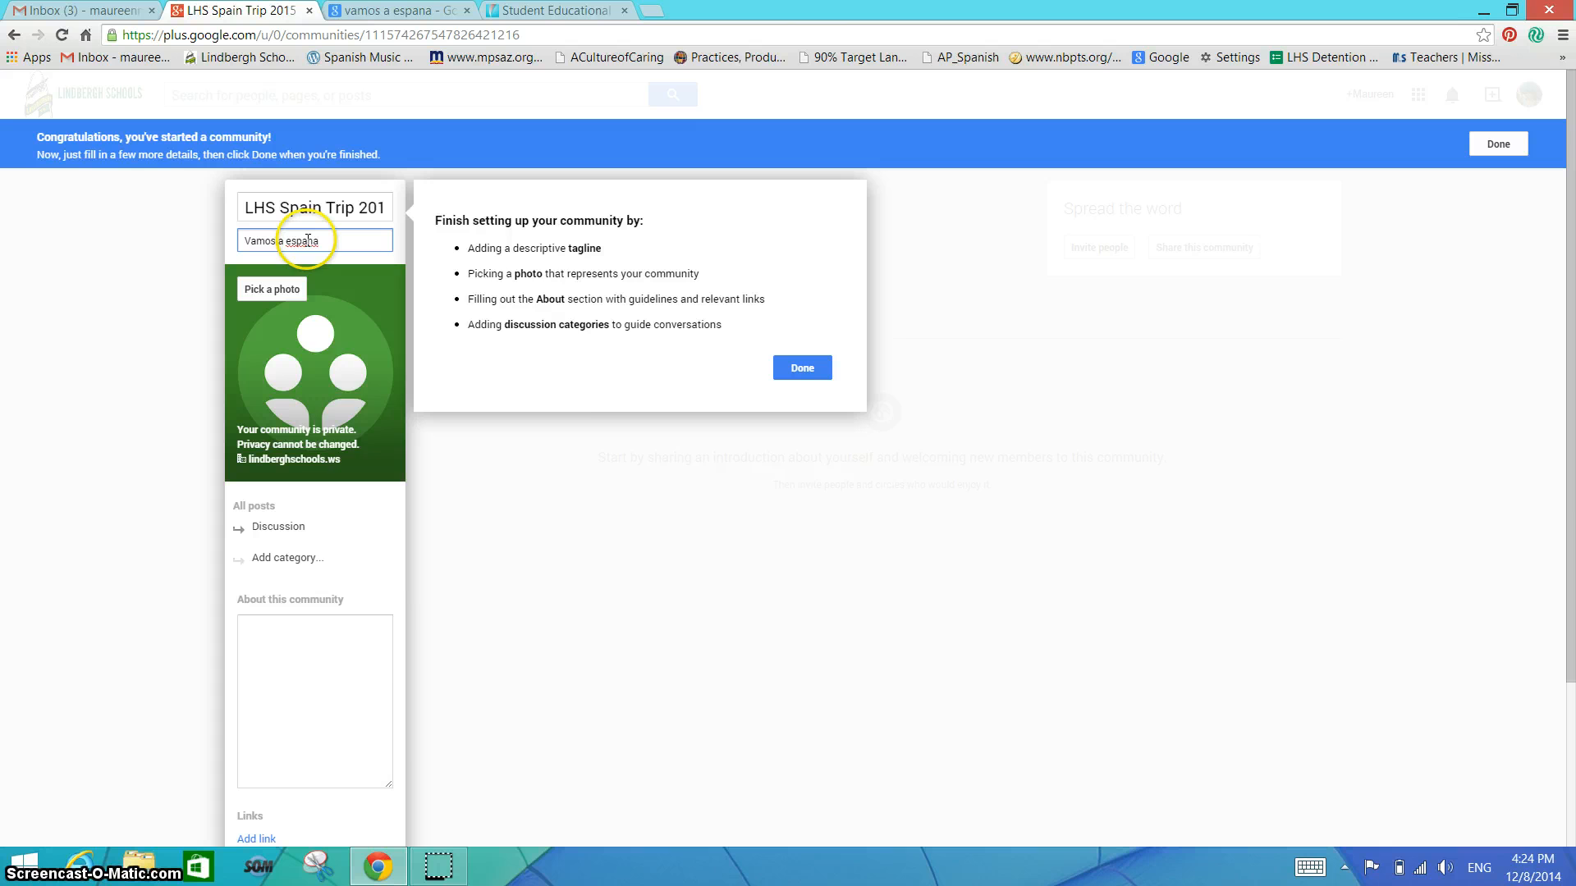
pyautogui.rightClick(308, 241)
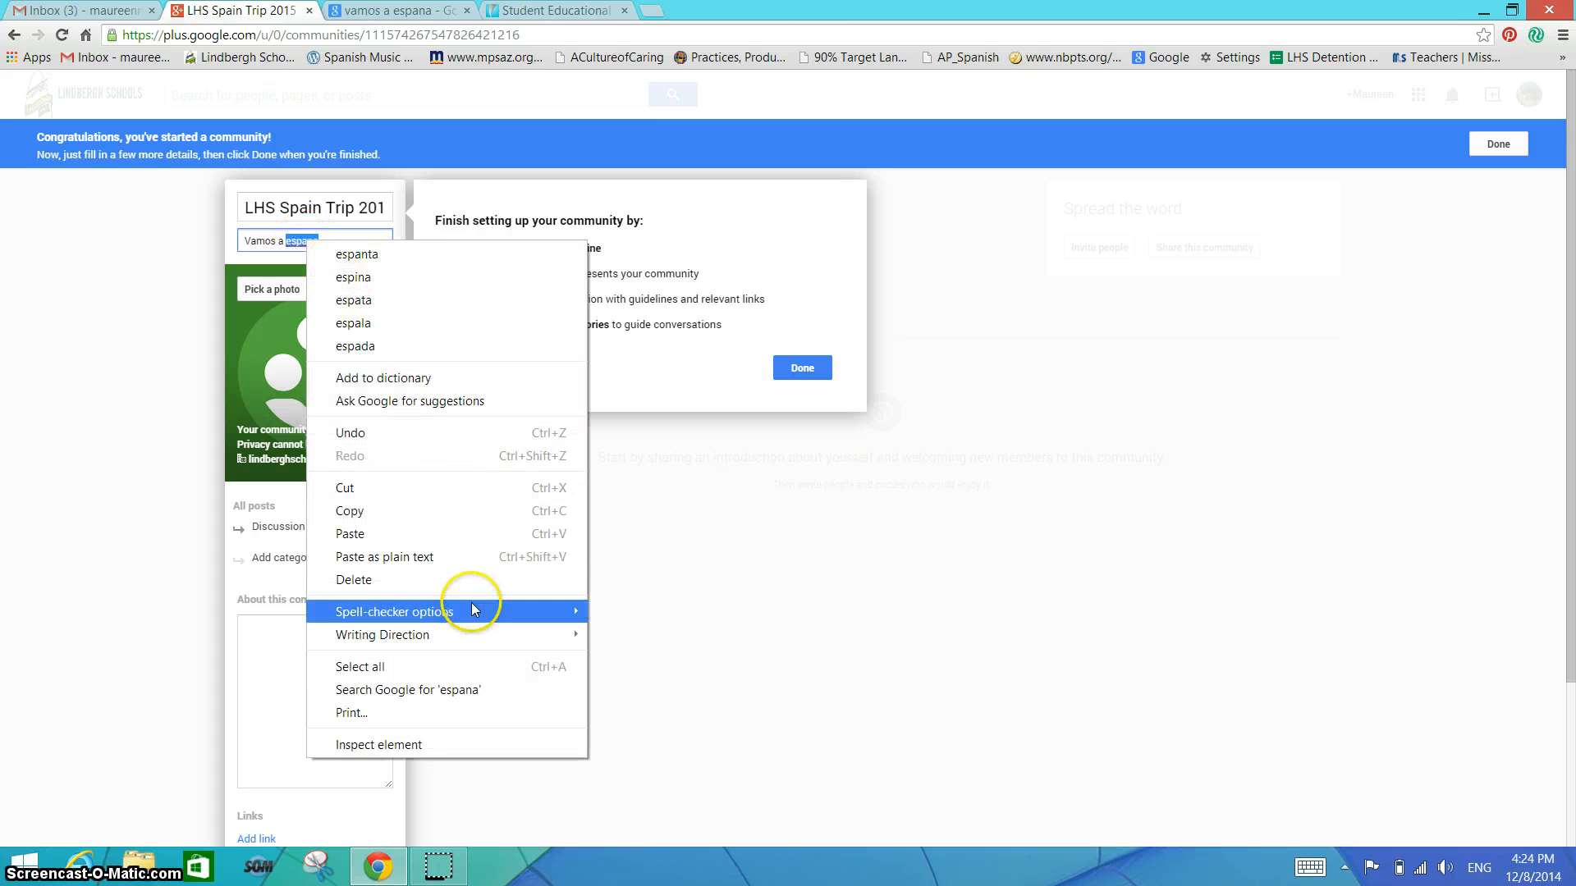
pyautogui.click(297, 239)
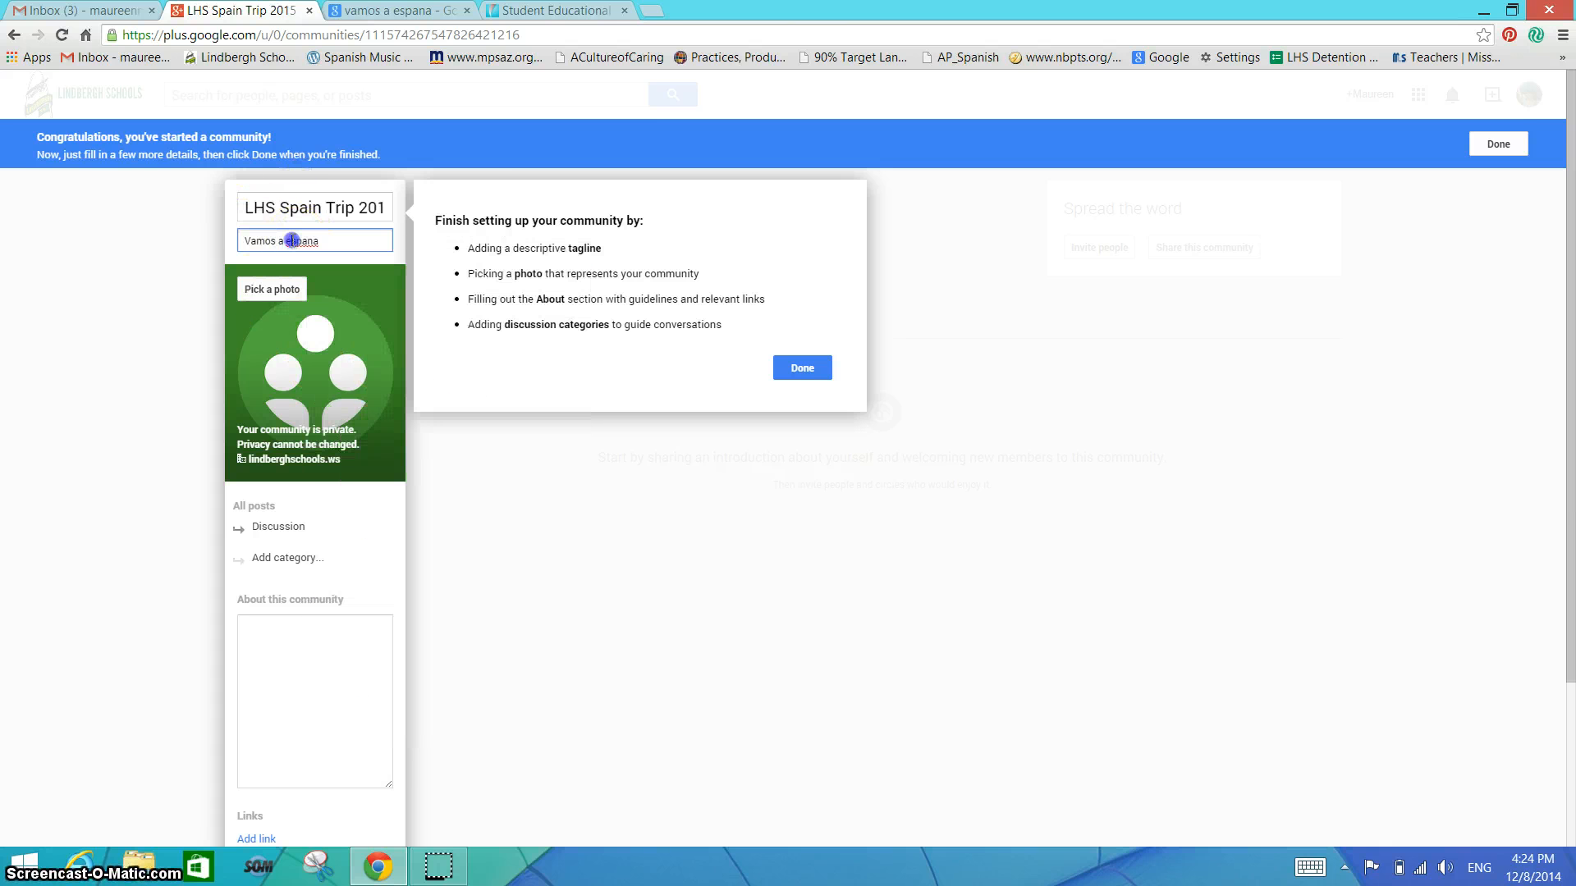
pyautogui.rightClick(306, 242)
pyautogui.click(344, 256)
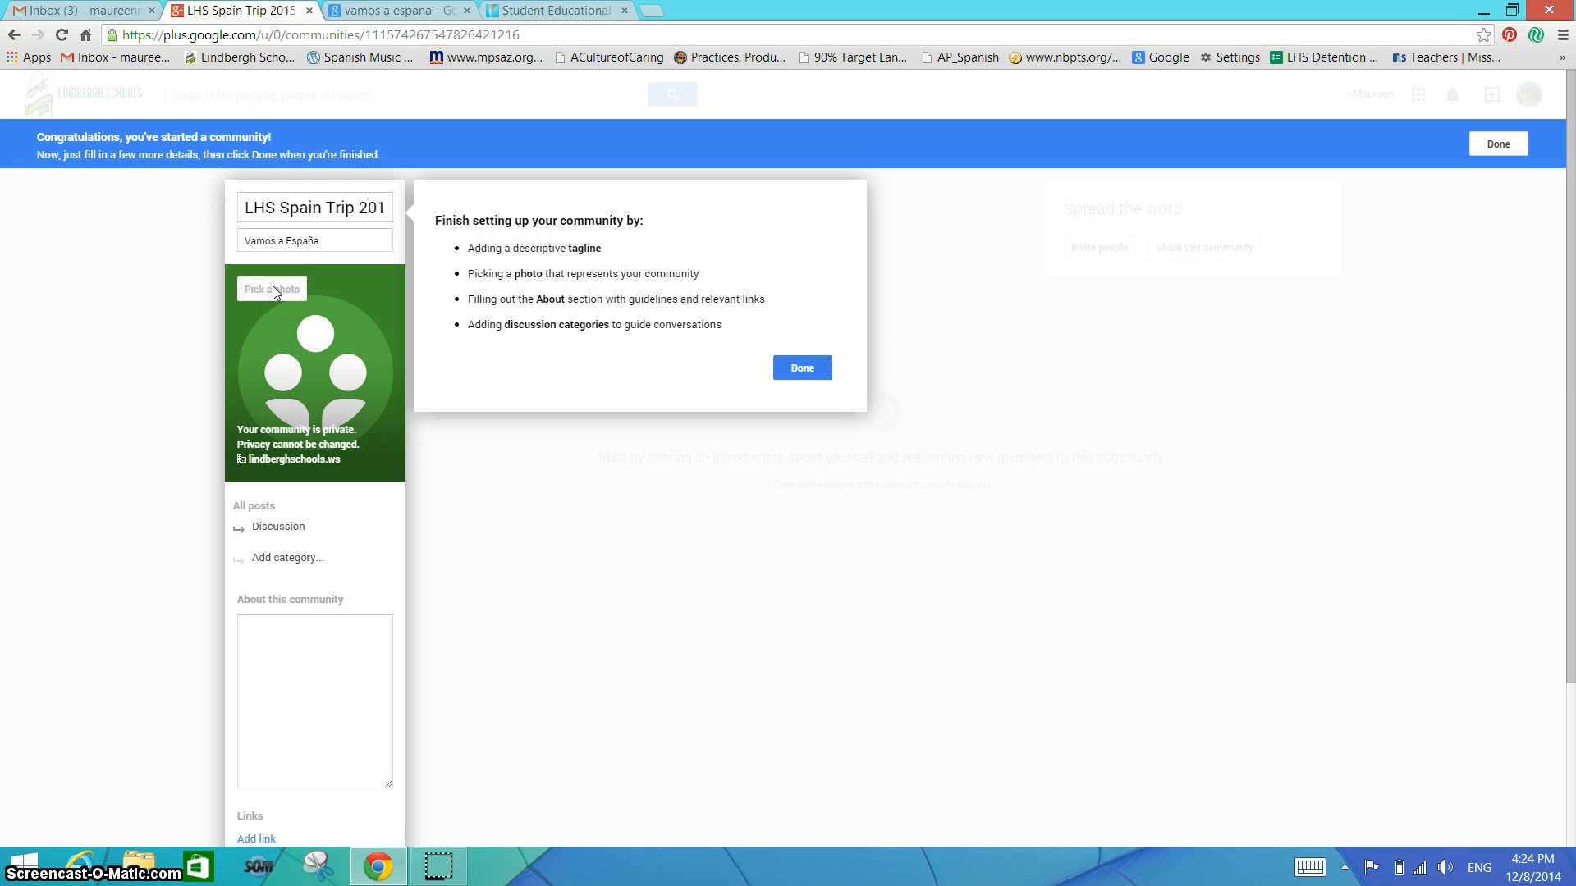
pyautogui.click(273, 289)
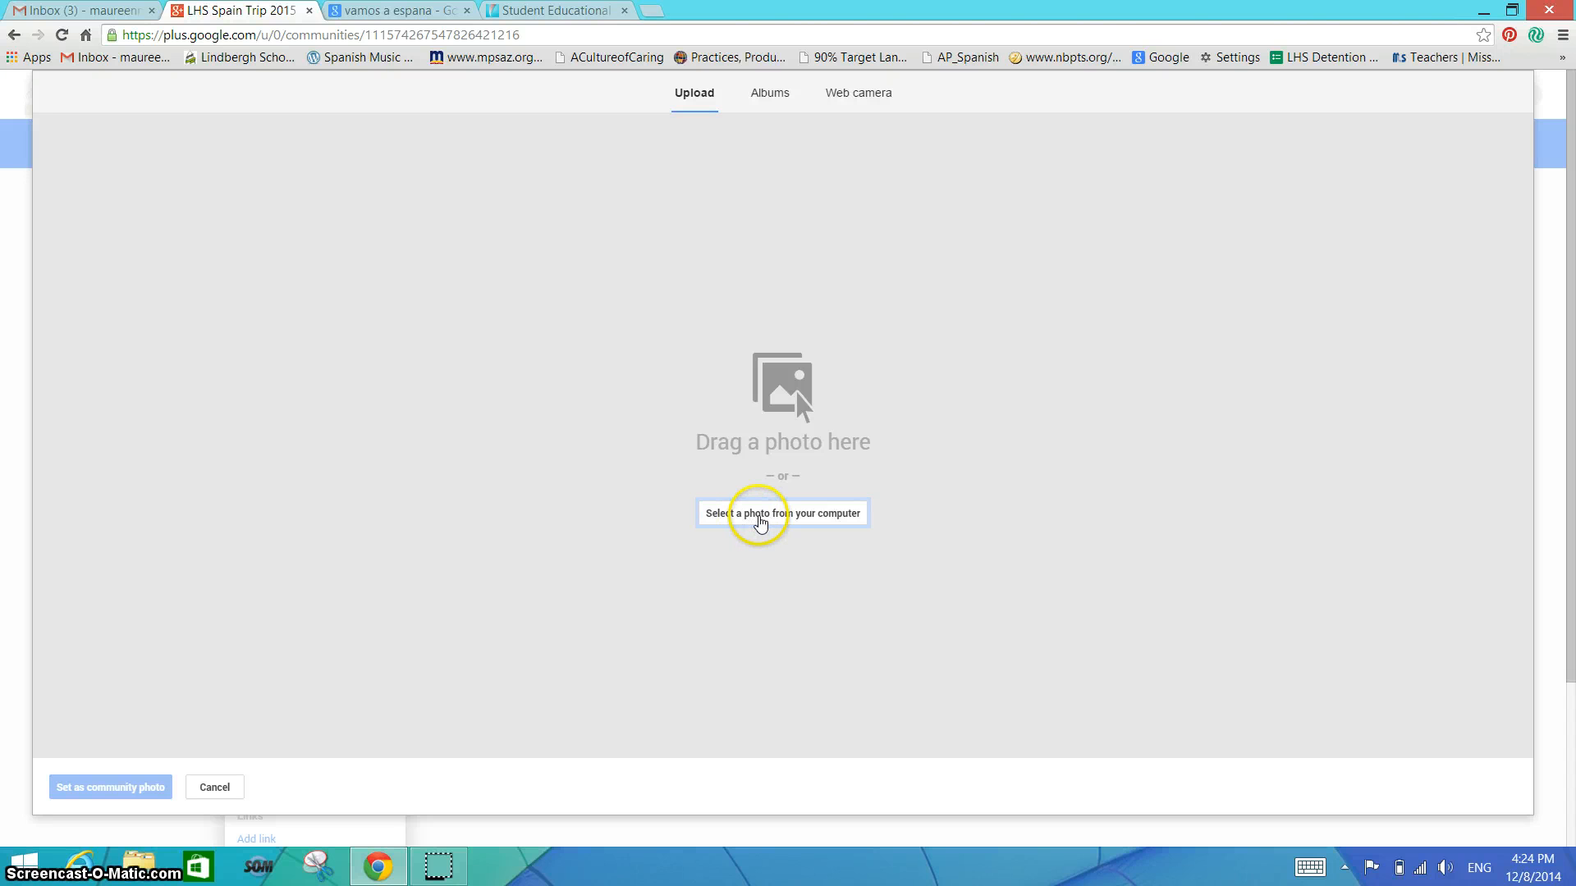
# - Preview the white "Keep Calm and Vamos a España!" picture in the open Google image results for "vamos a espana"
pyautogui.click(393, 12)
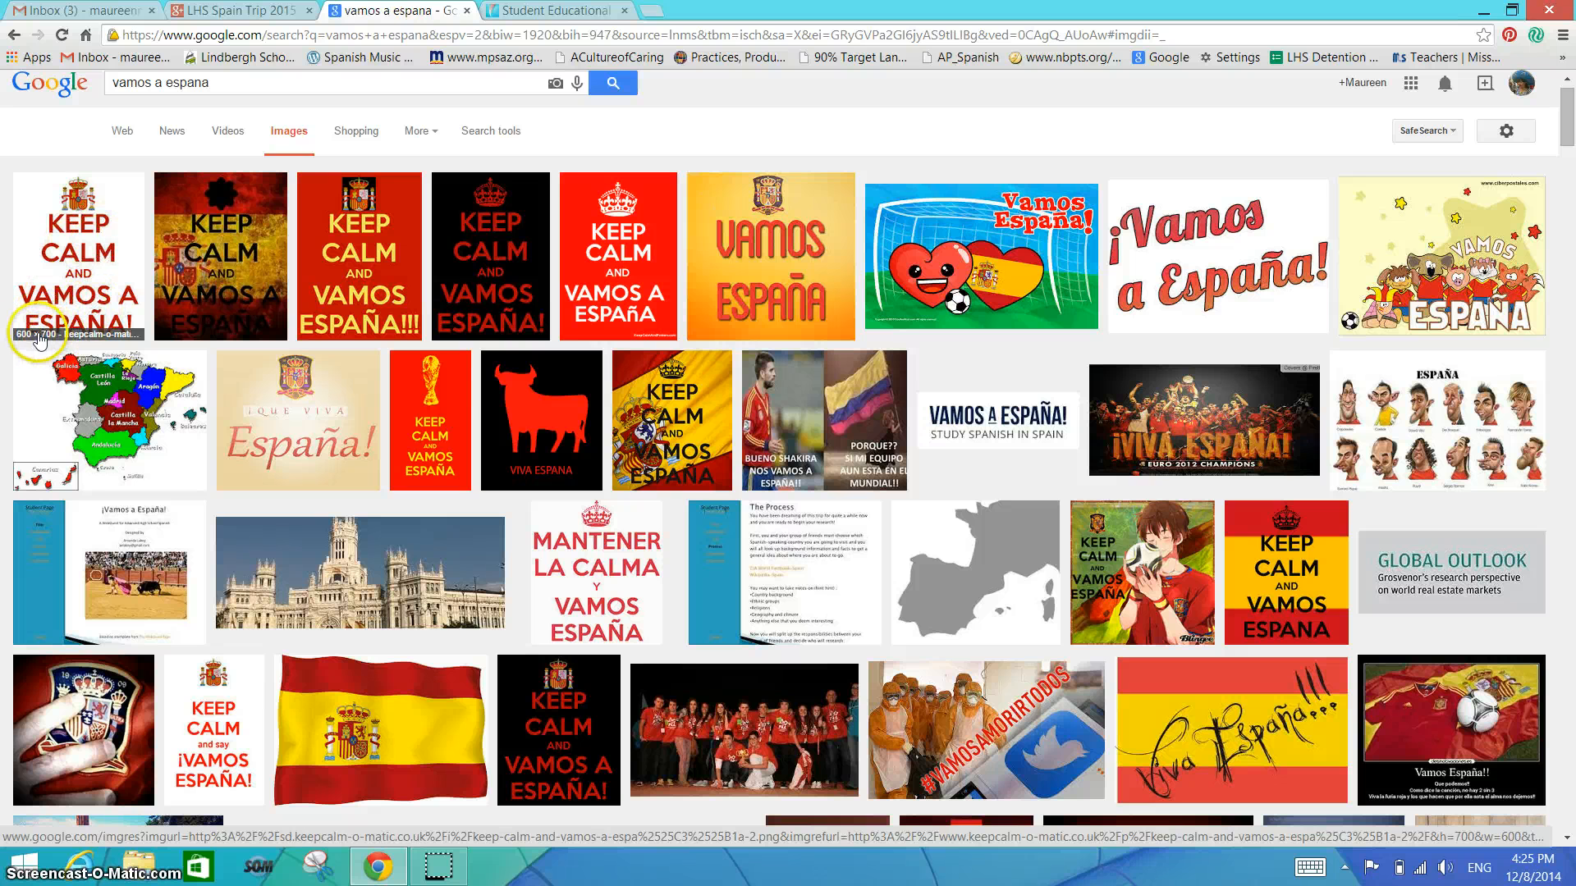
pyautogui.click(105, 279)
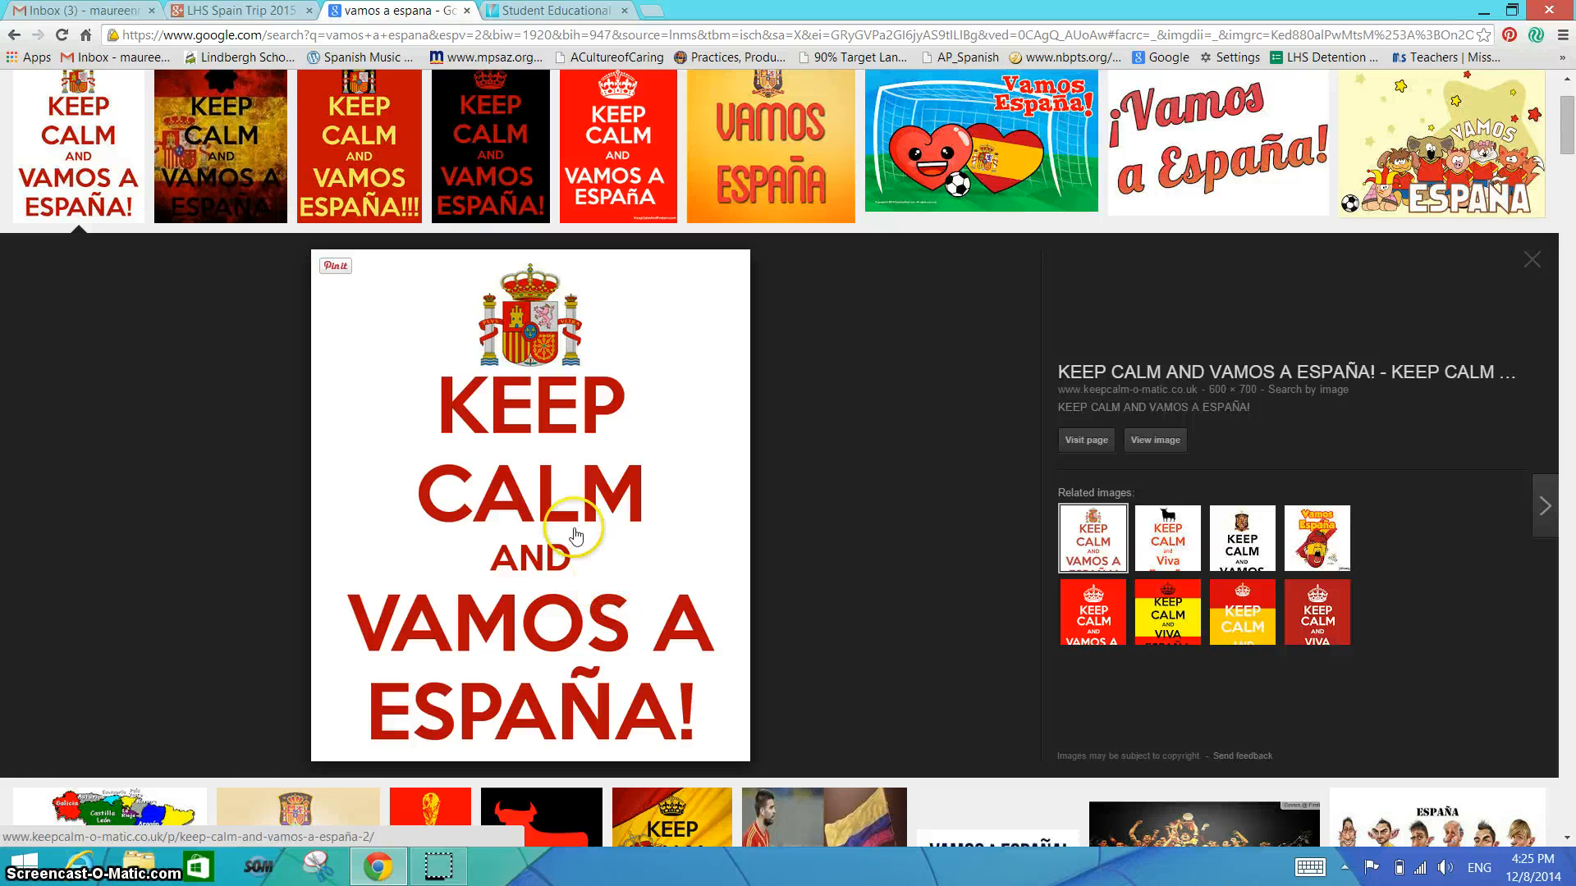
pyautogui.click(80, 144)
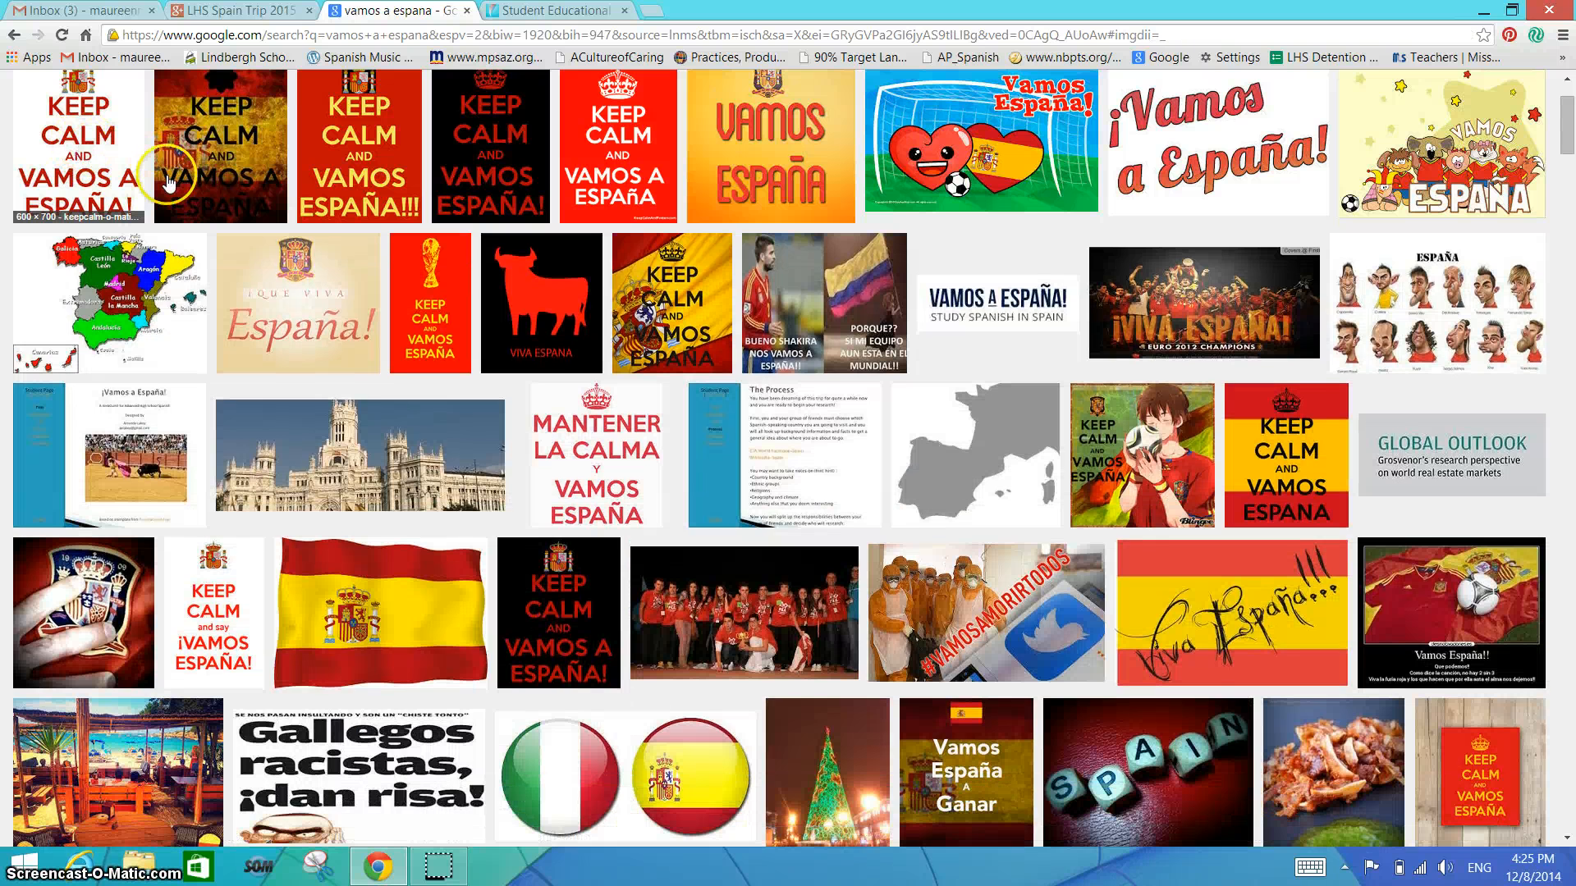
pyautogui.click(78, 119)
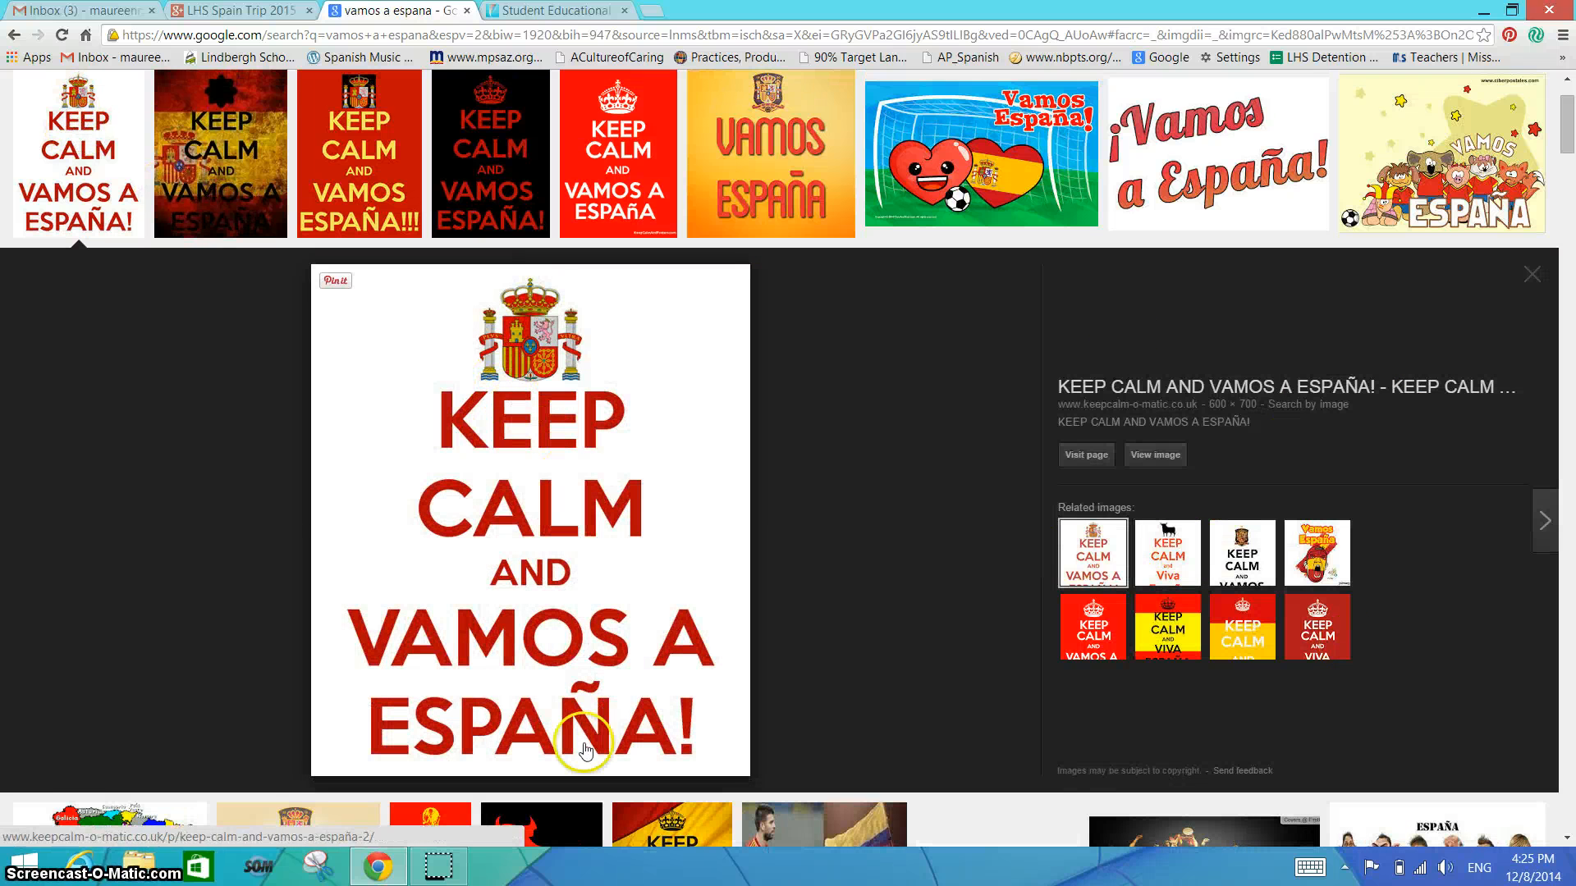
# - Return to the community photo picker and upload the keep-calm-and-vamos-a-españa-2 PNG file from the Desktop
pyautogui.click(218, 10)
pyautogui.click(808, 512)
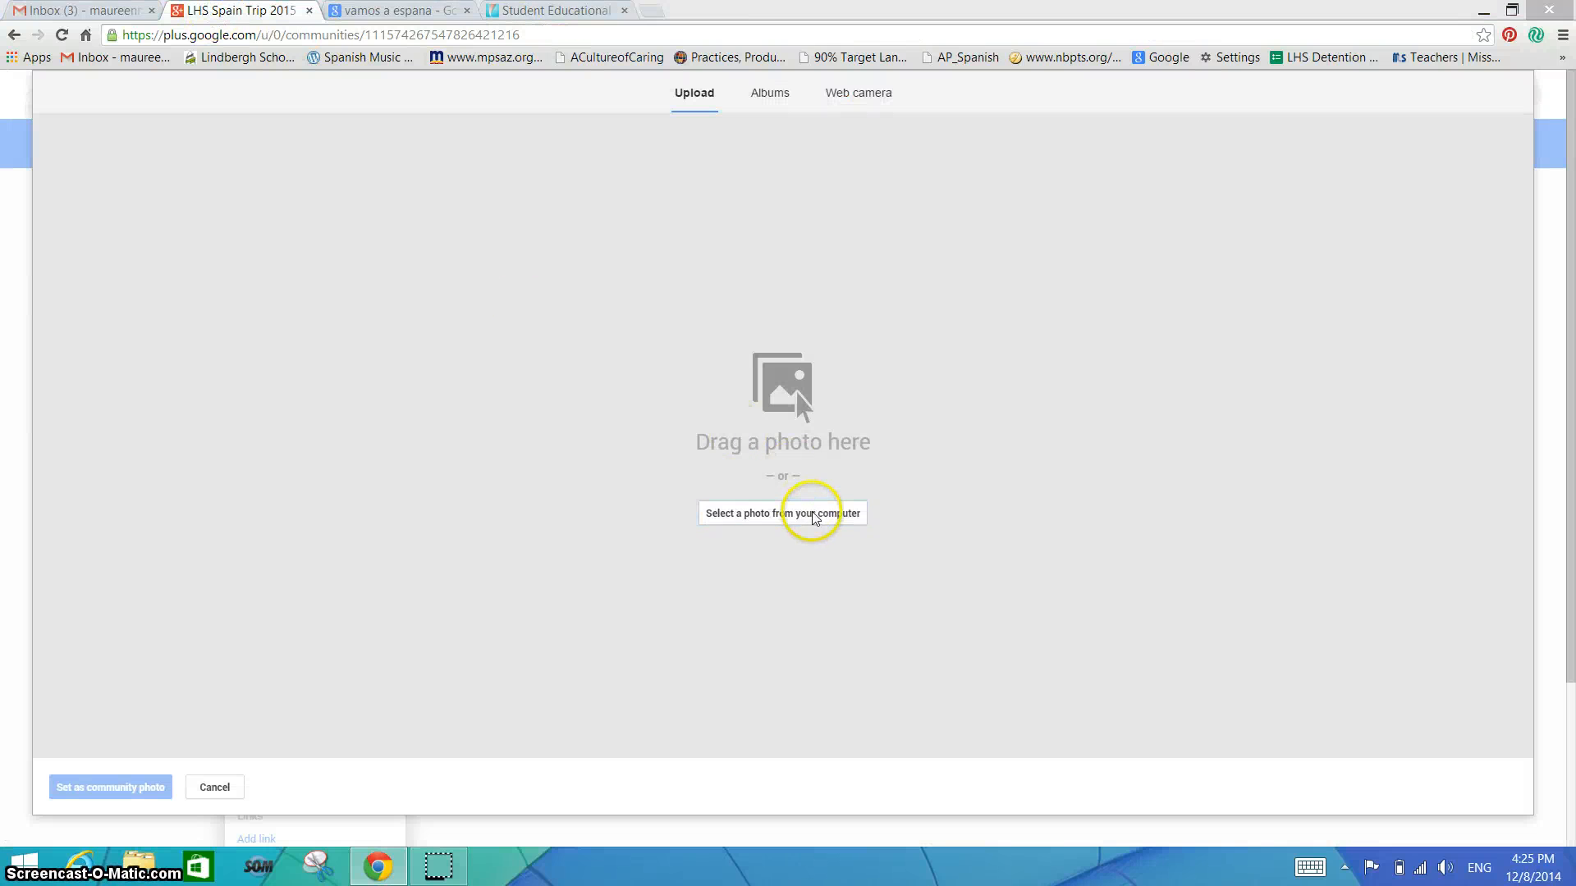
pyautogui.moveTo(756, 171); pyautogui.dragTo(756, 359)
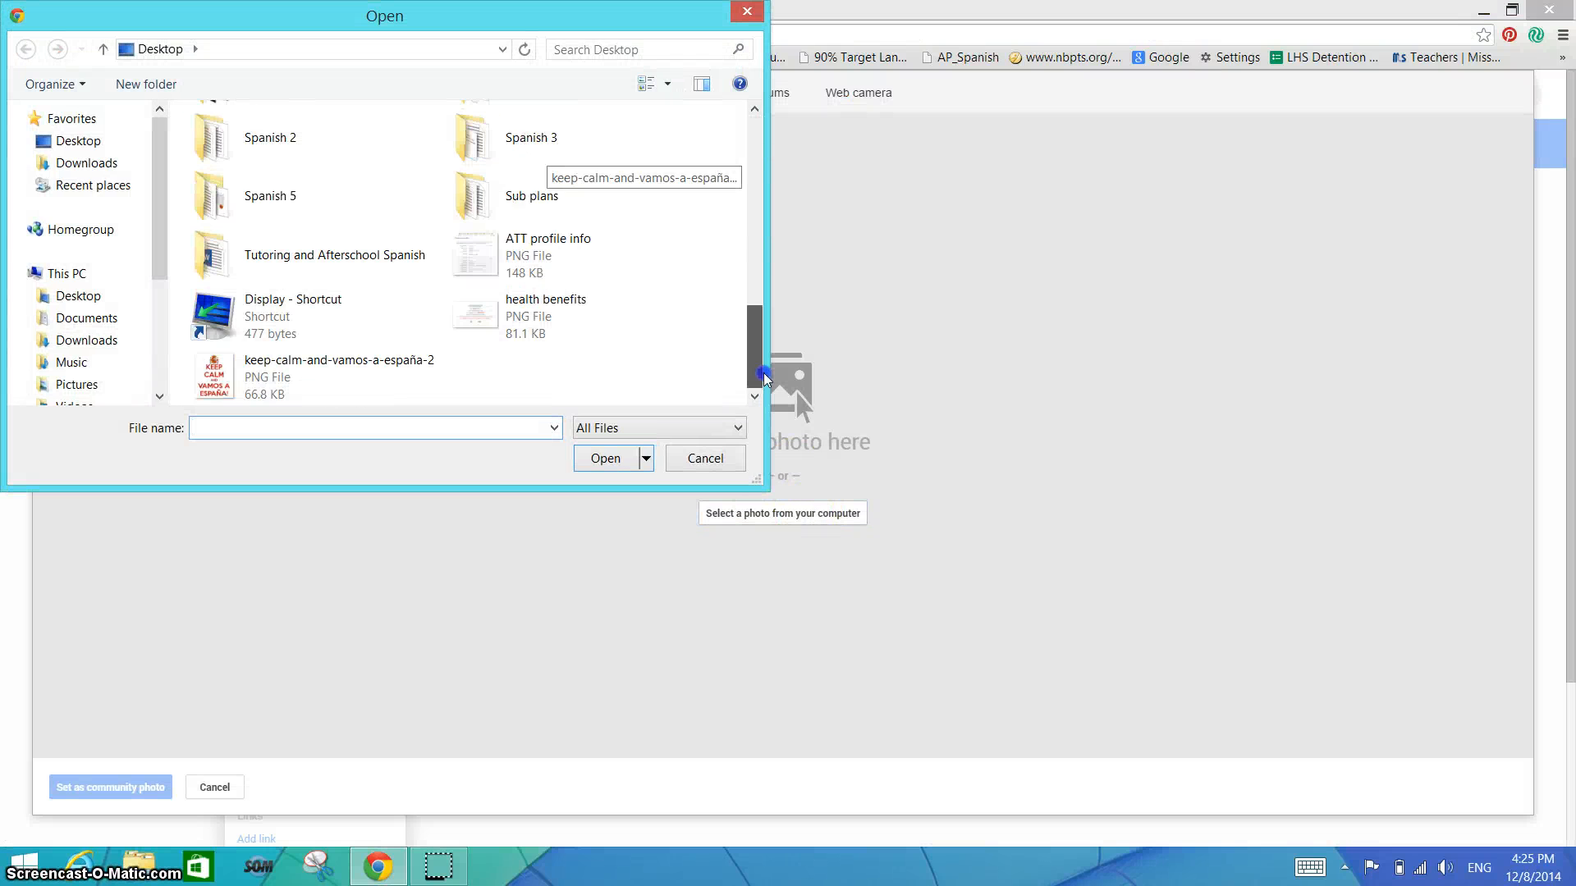
pyautogui.click(374, 370)
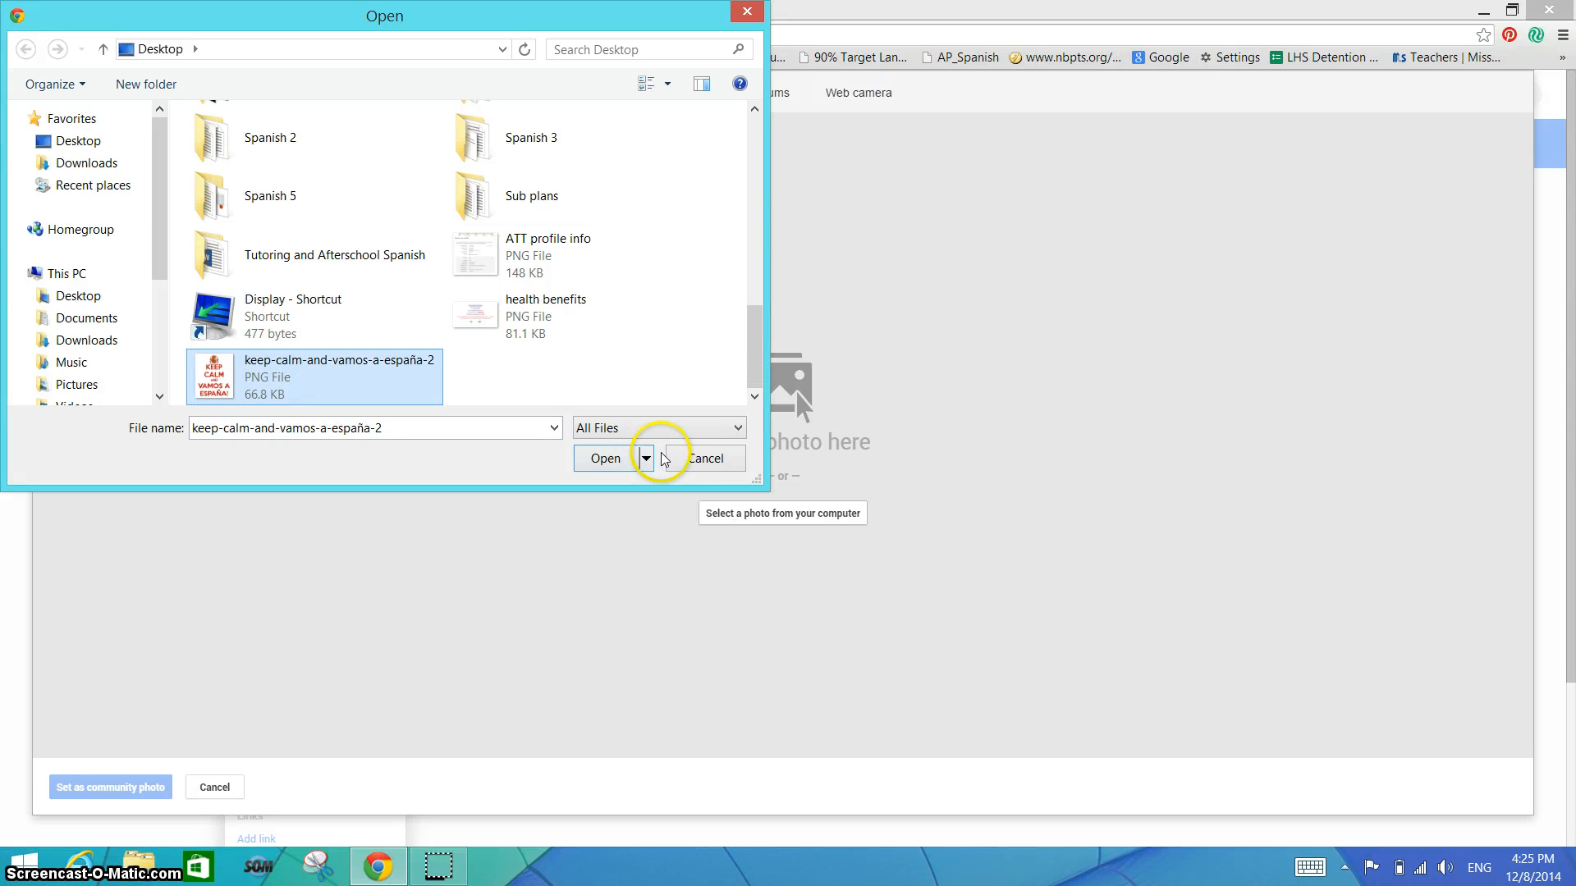
pyautogui.click(614, 462)
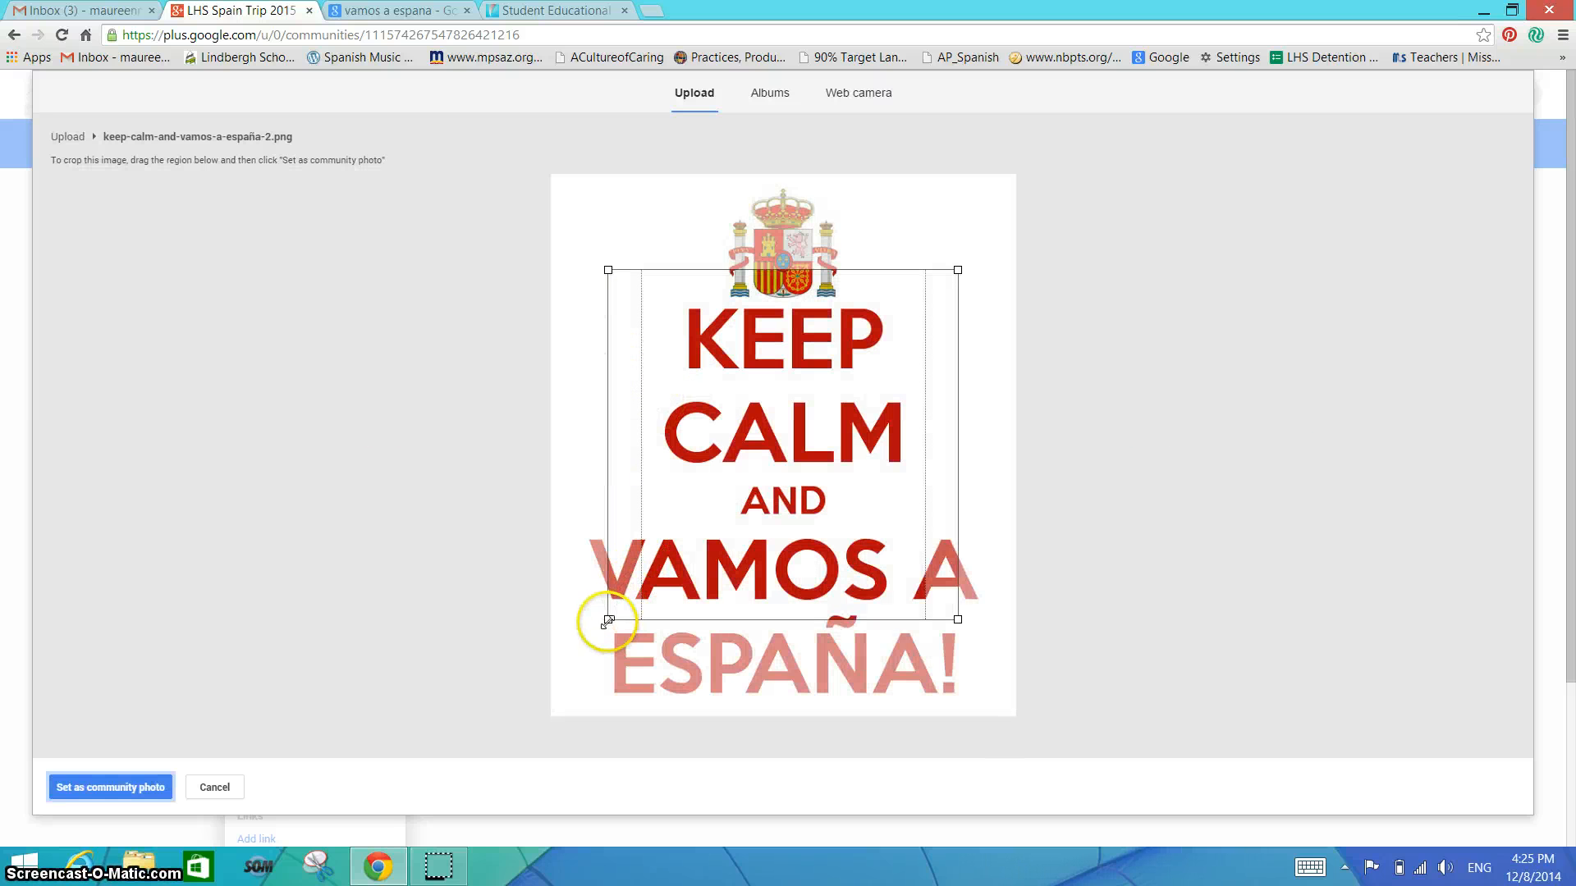
# - Enlarge the crop region to take in the full "Keep Calm and Vamos a España!" text and set it as the community photo
pyautogui.moveTo(602, 623); pyautogui.dragTo(553, 802)
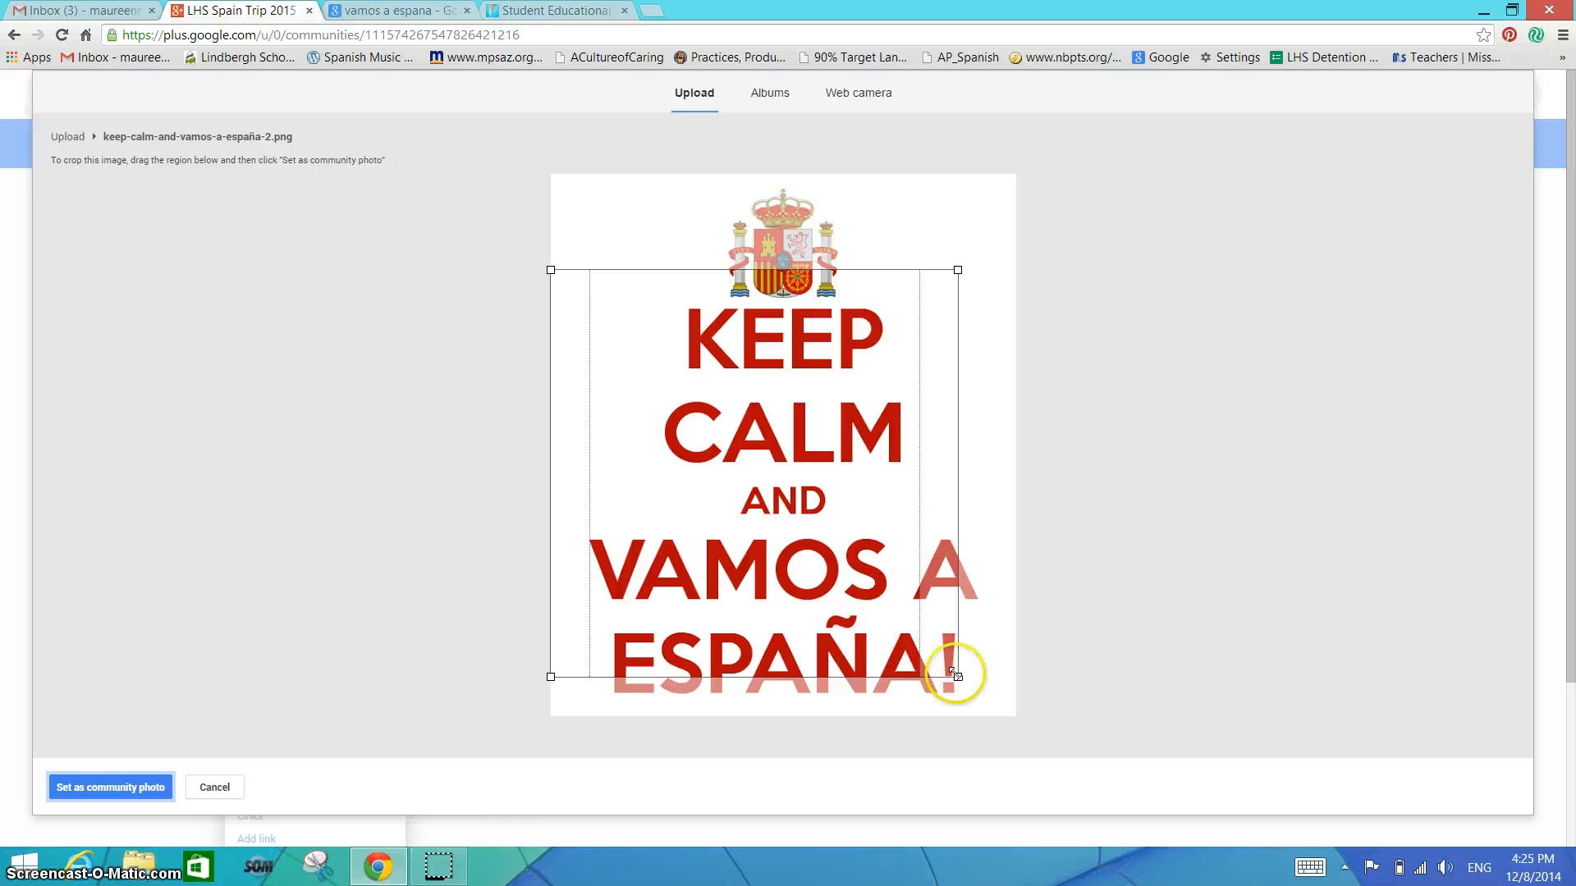
pyautogui.moveTo(958, 678); pyautogui.dragTo(1092, 689)
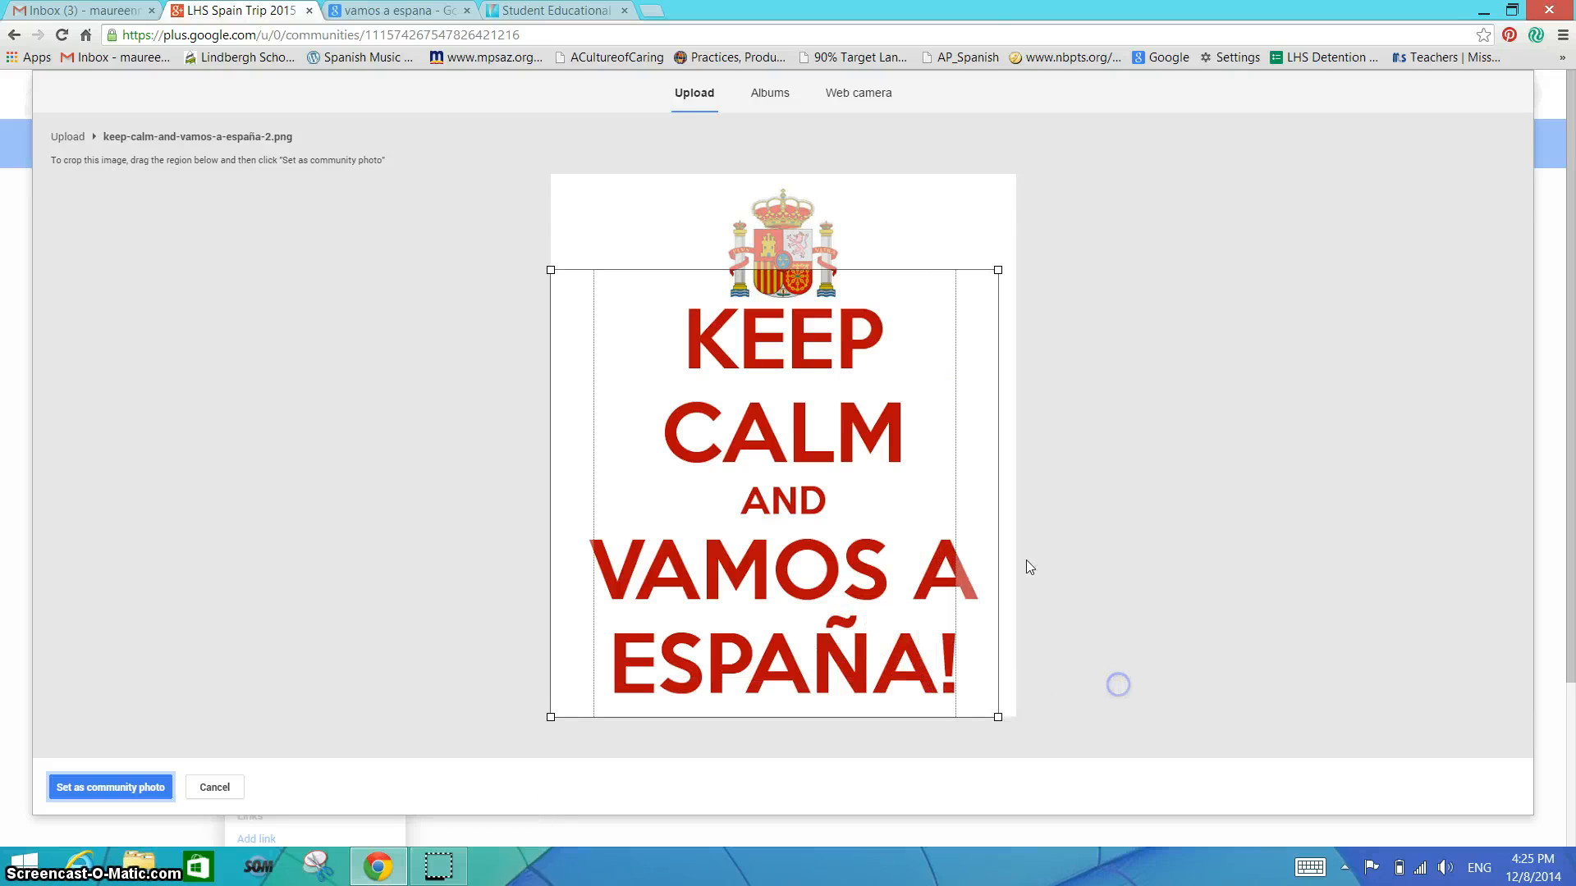
pyautogui.click(908, 288)
pyautogui.moveTo(875, 276); pyautogui.dragTo(908, 272)
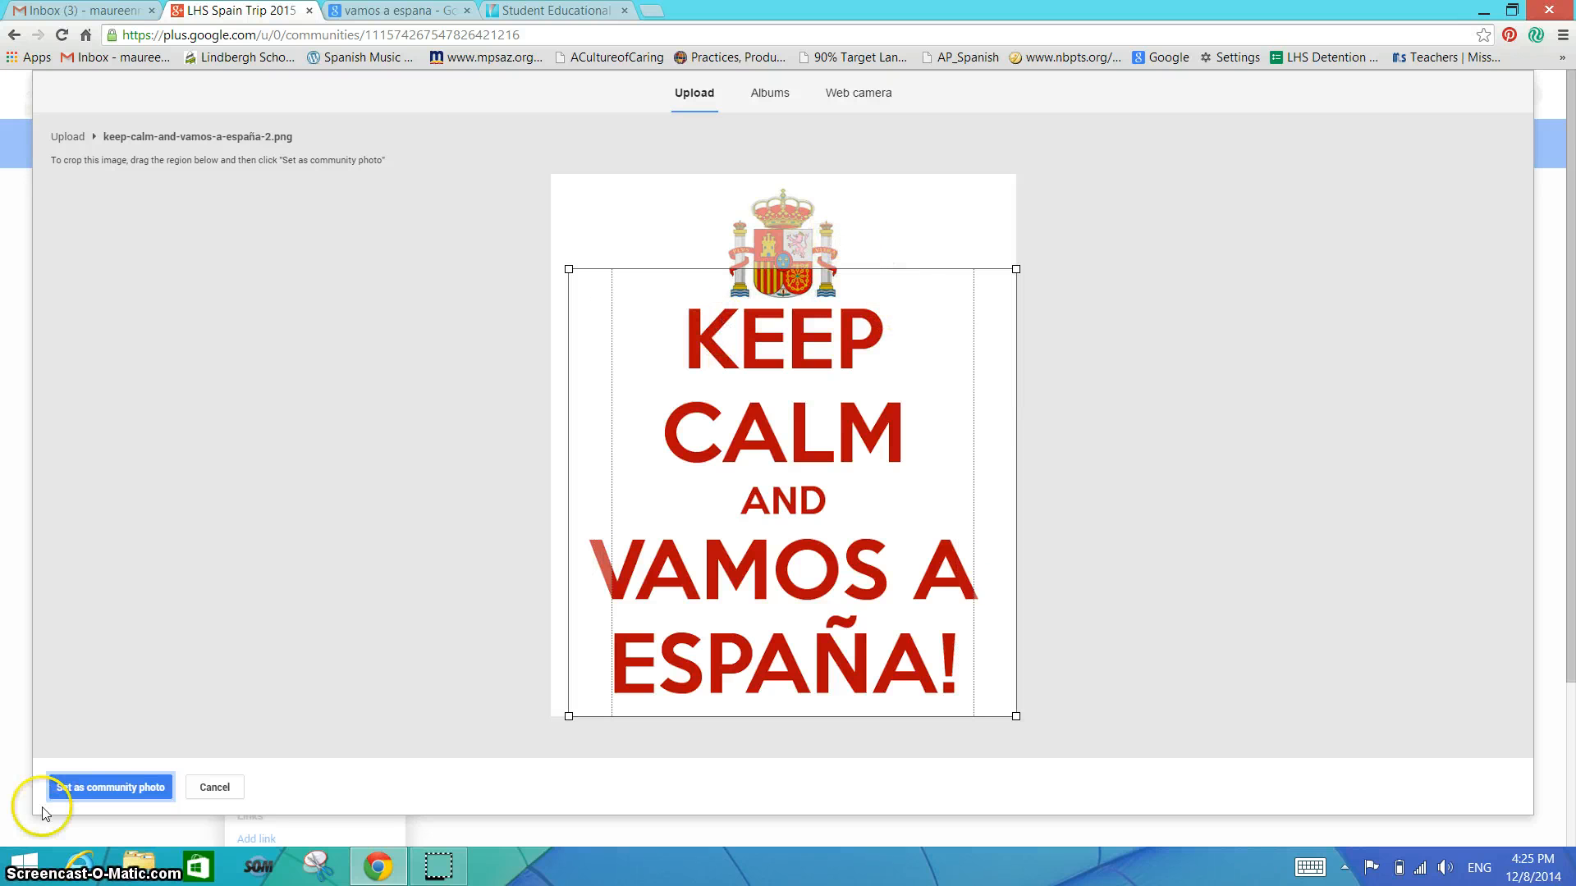
pyautogui.click(92, 788)
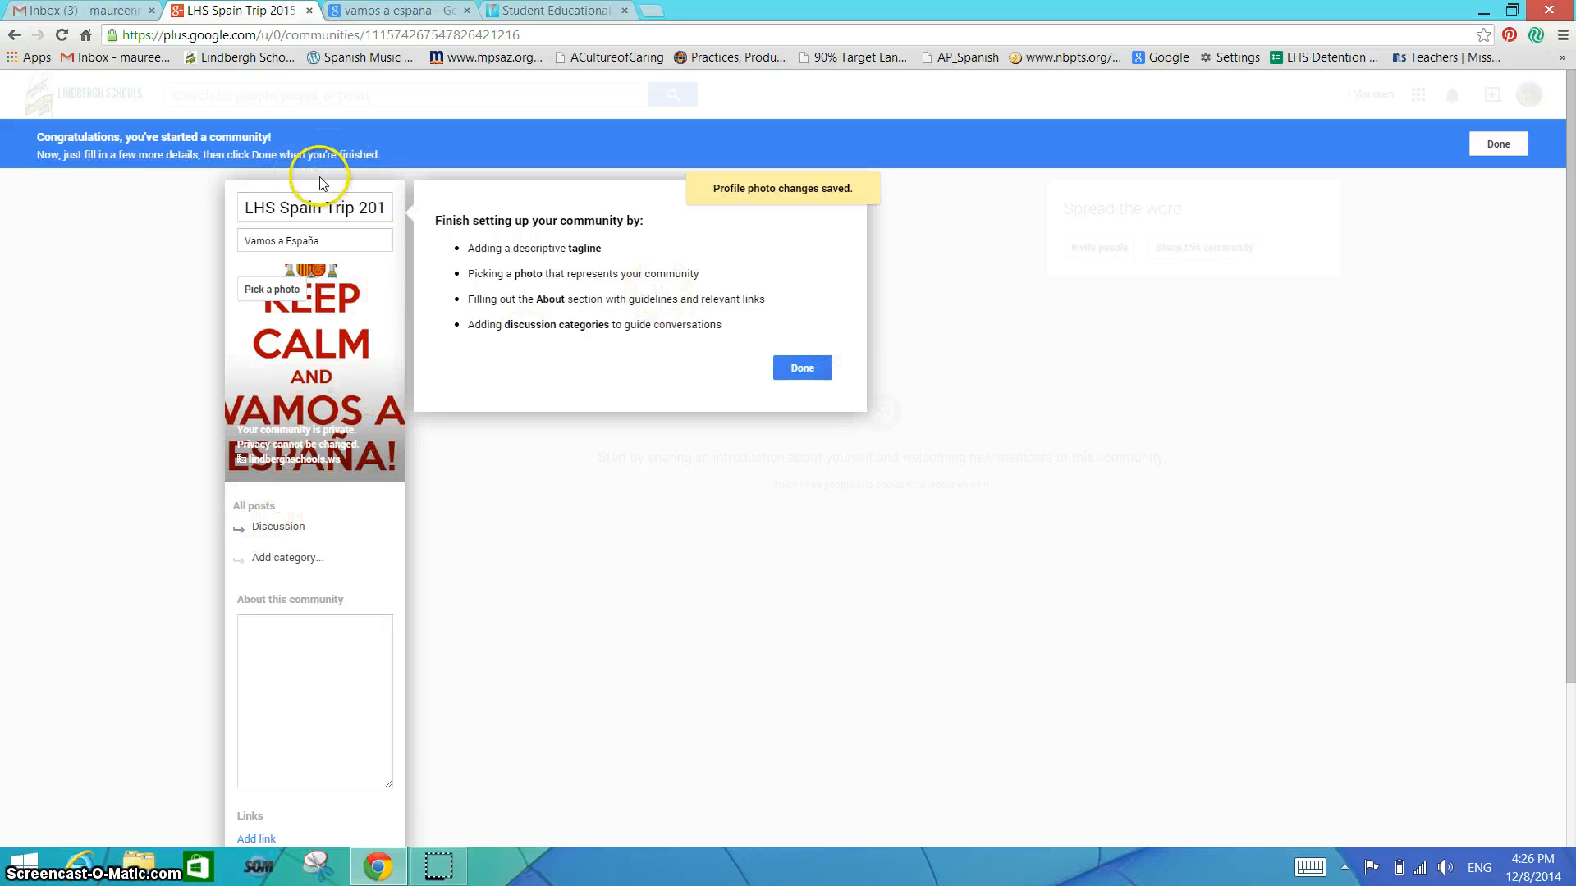
# - Finish the initial community setup and dismiss the invitation dialog without inviting anyone
pyautogui.click(801, 369)
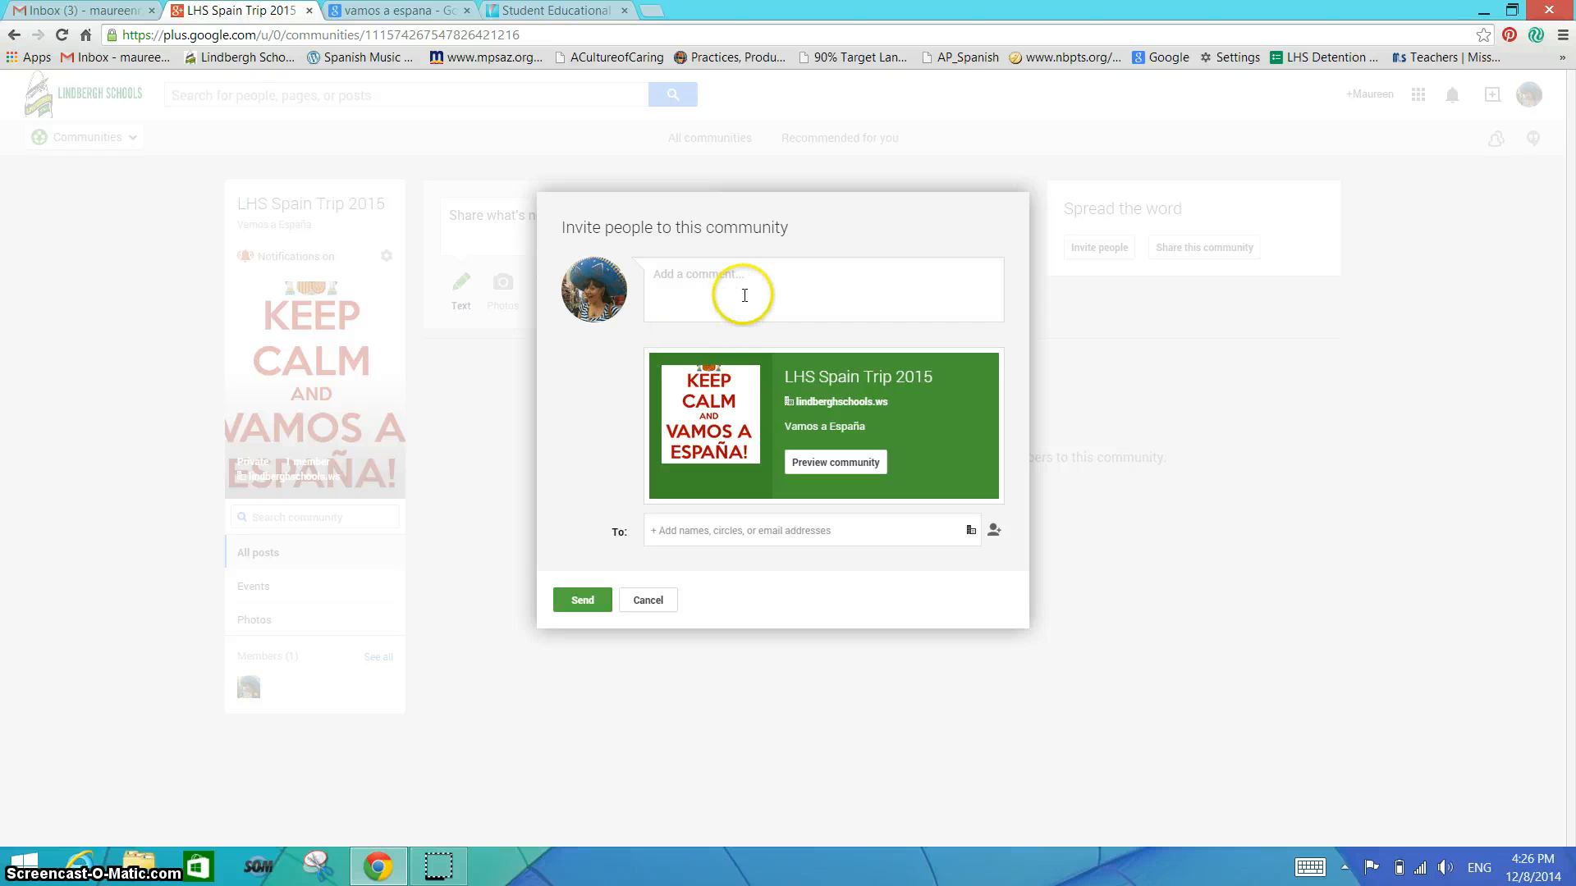
pyautogui.click(648, 600)
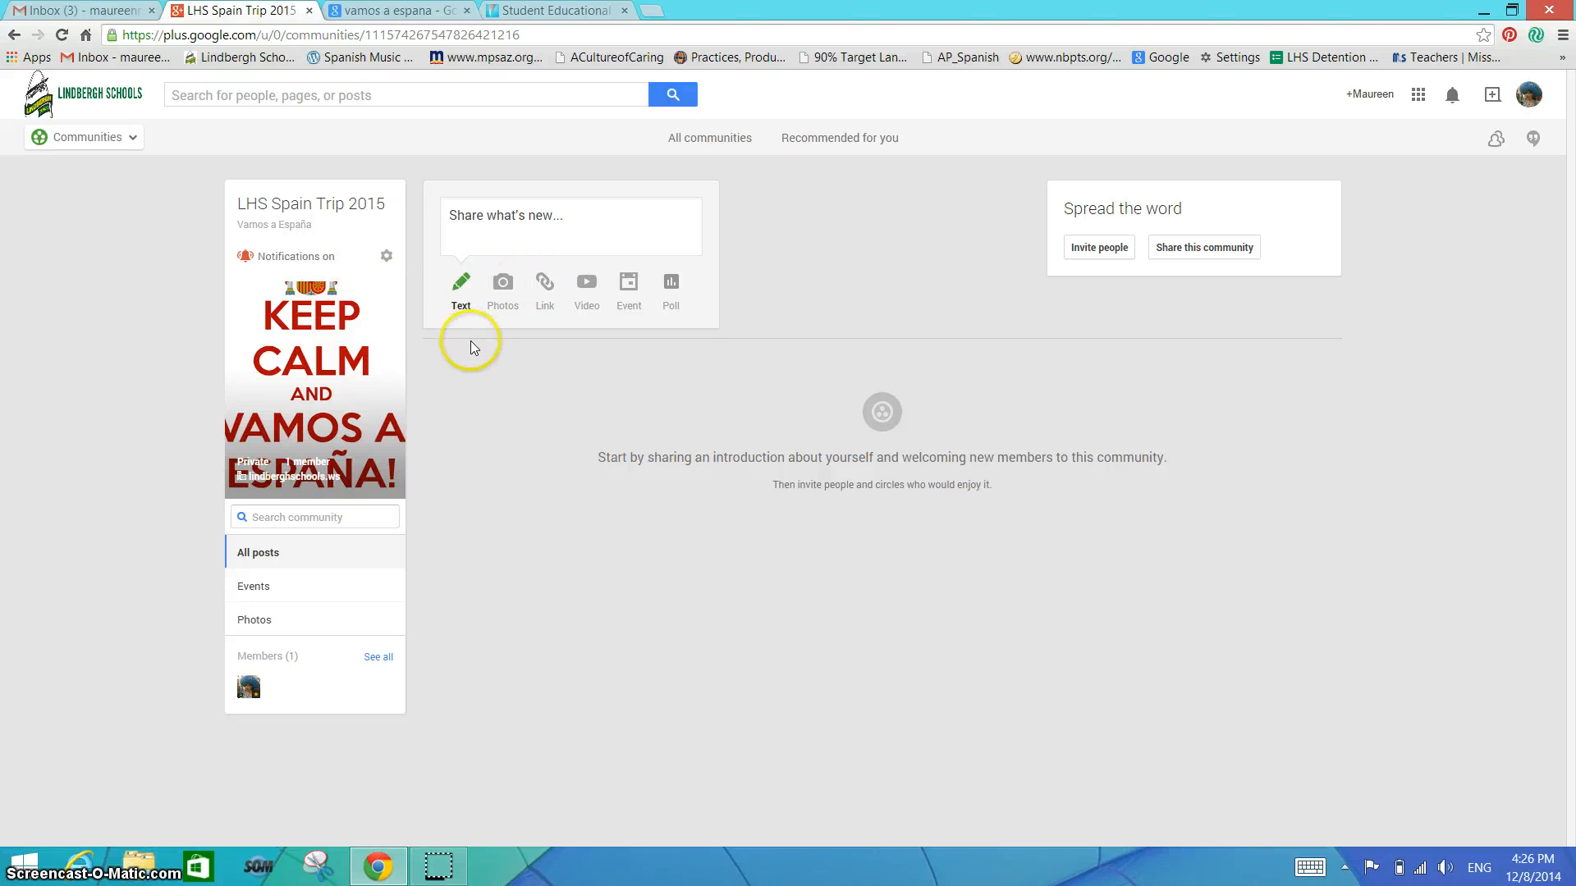
# - Open the LHS Spain Trip 2015 community for editing and add a post category named "Traval Tips"
pyautogui.click(387, 261)
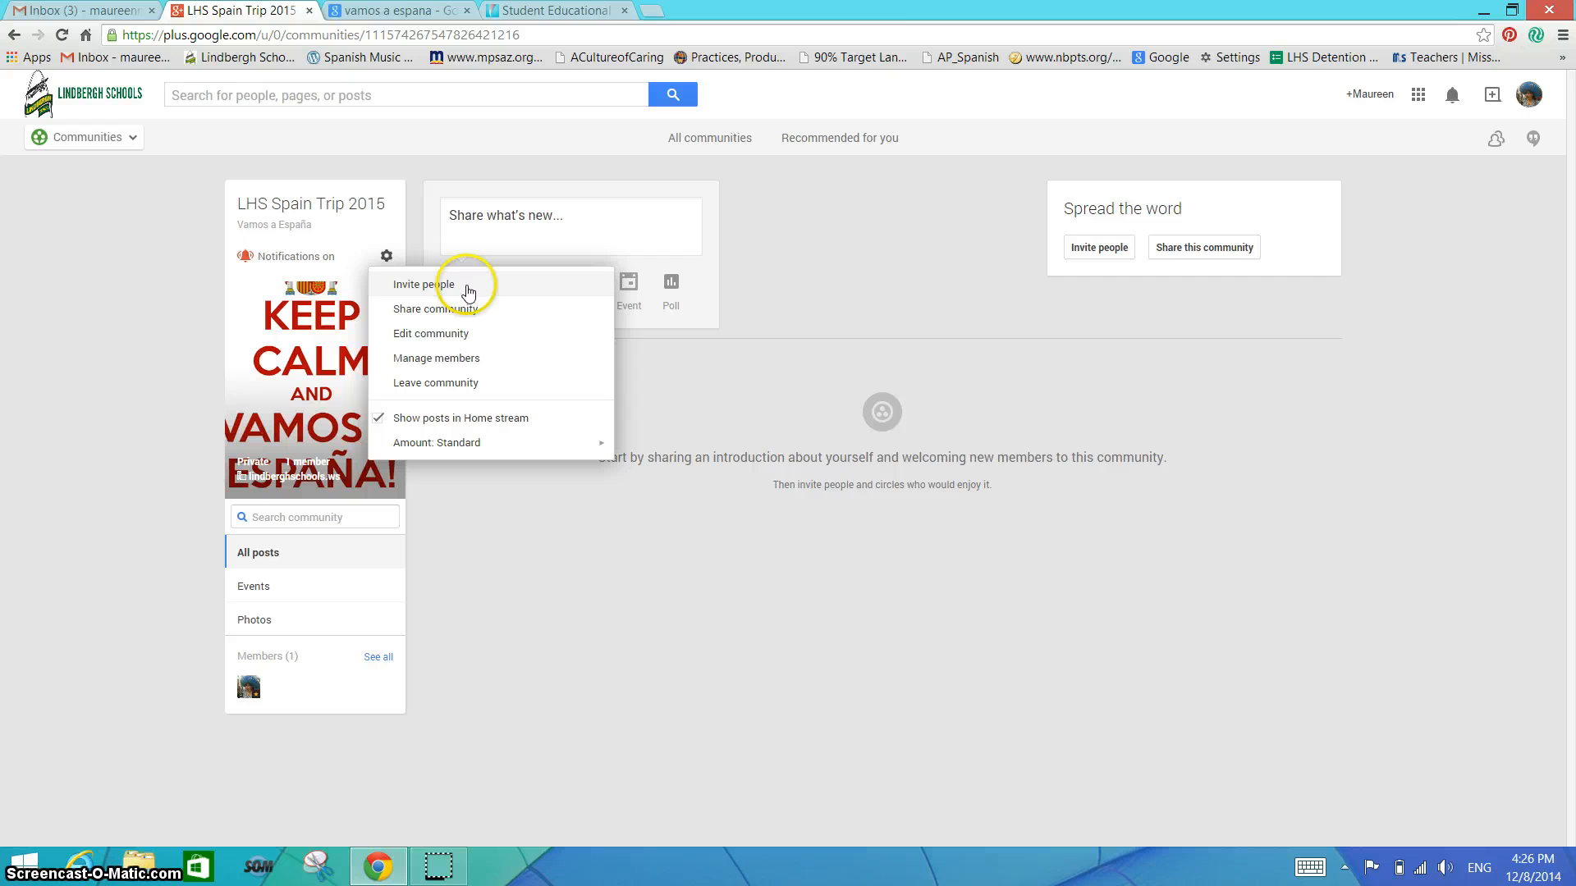
pyautogui.click(461, 338)
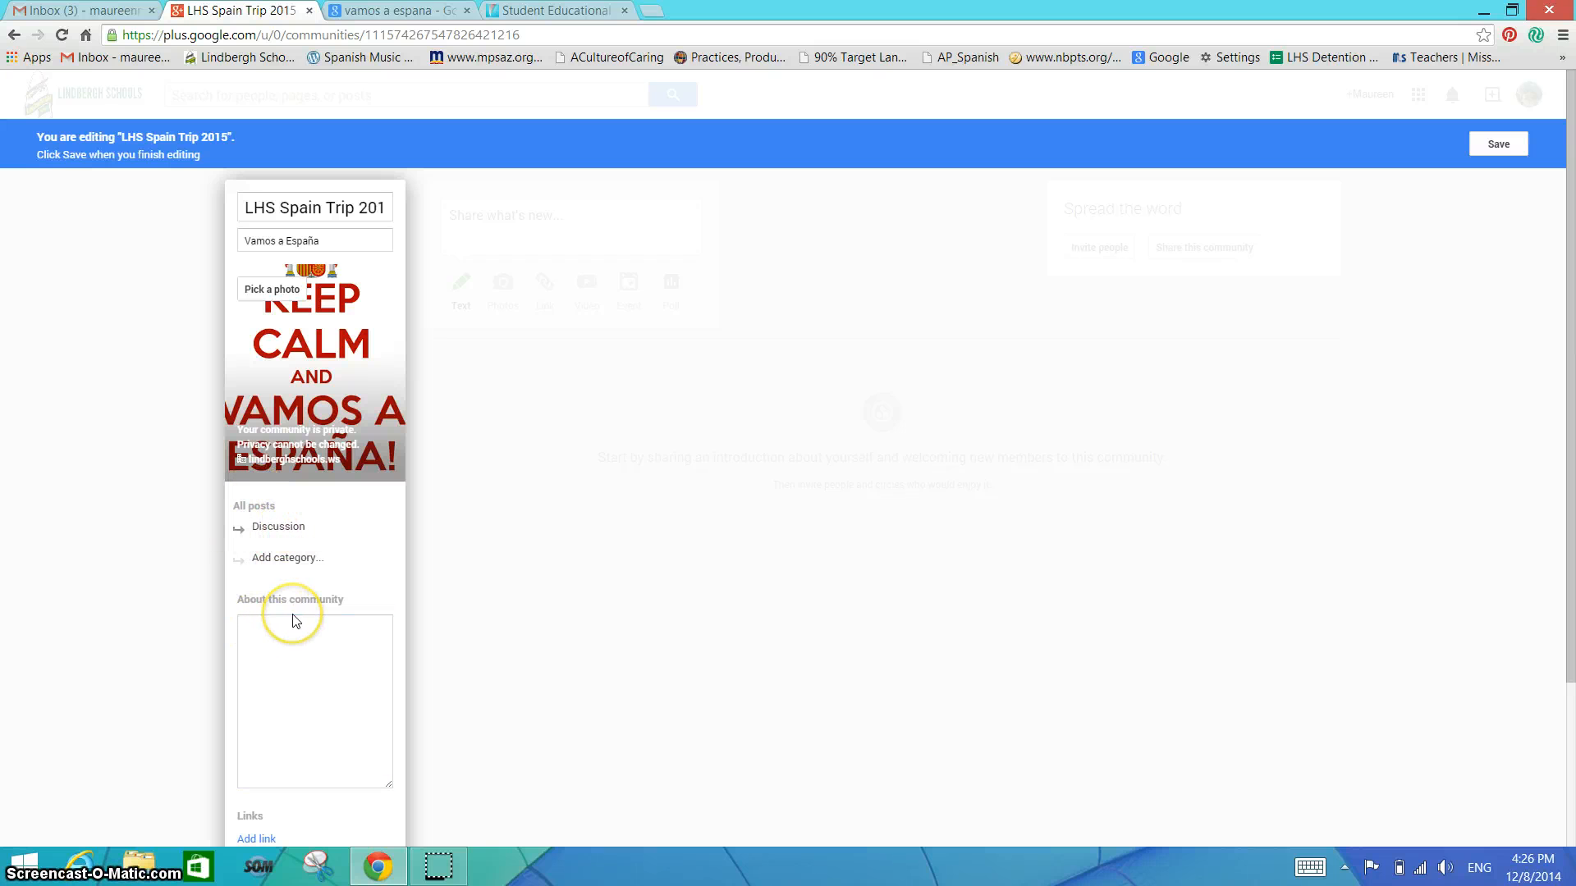
pyautogui.scroll(-2, 296, 621)
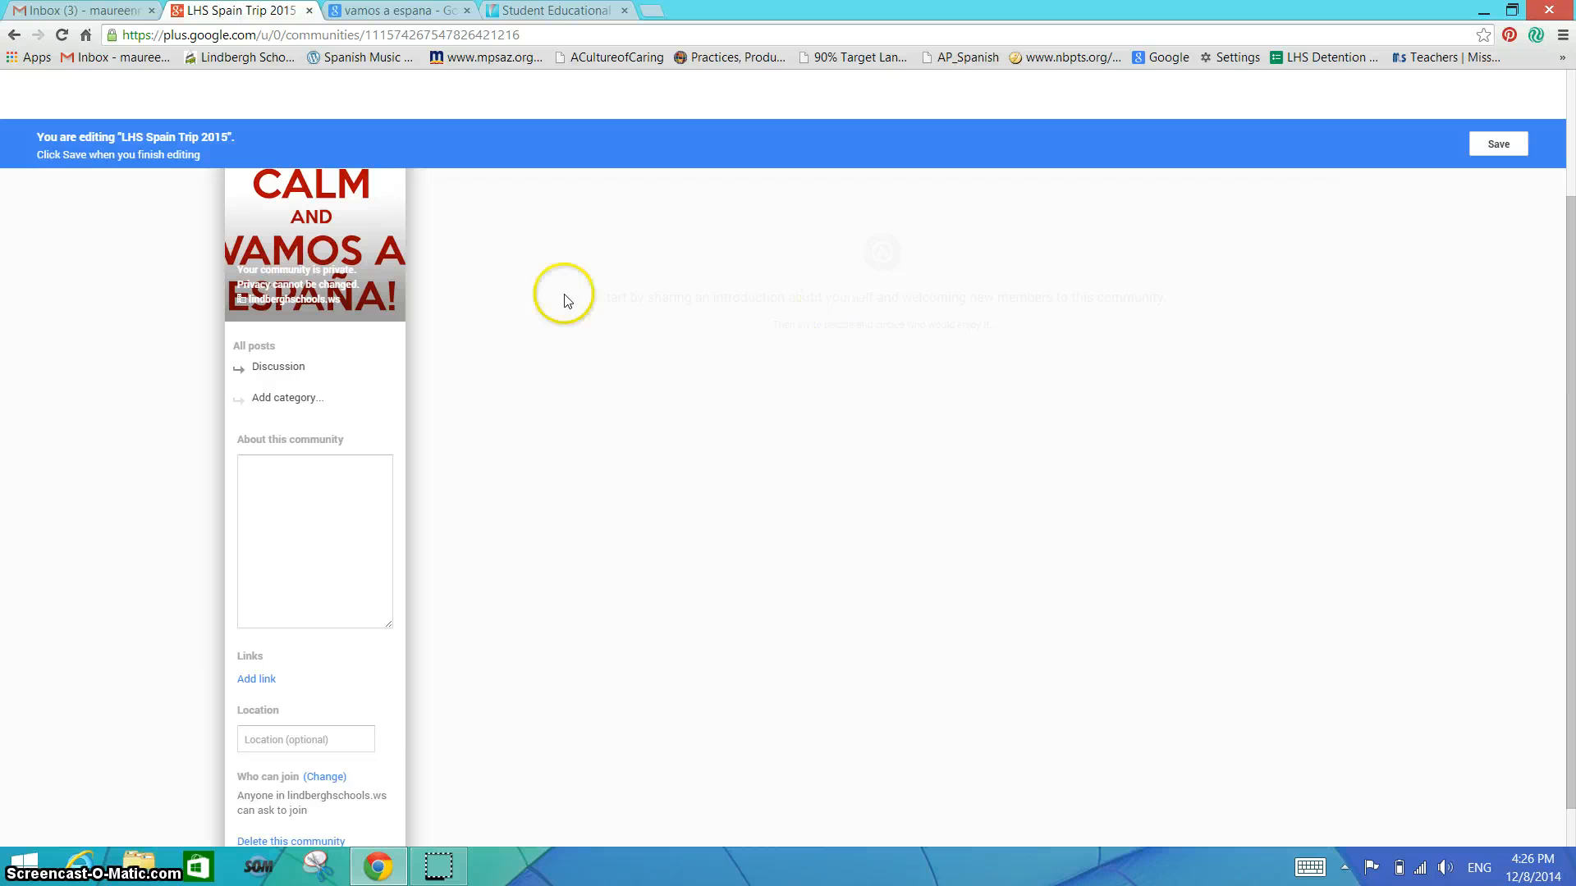
pyautogui.click(286, 399)
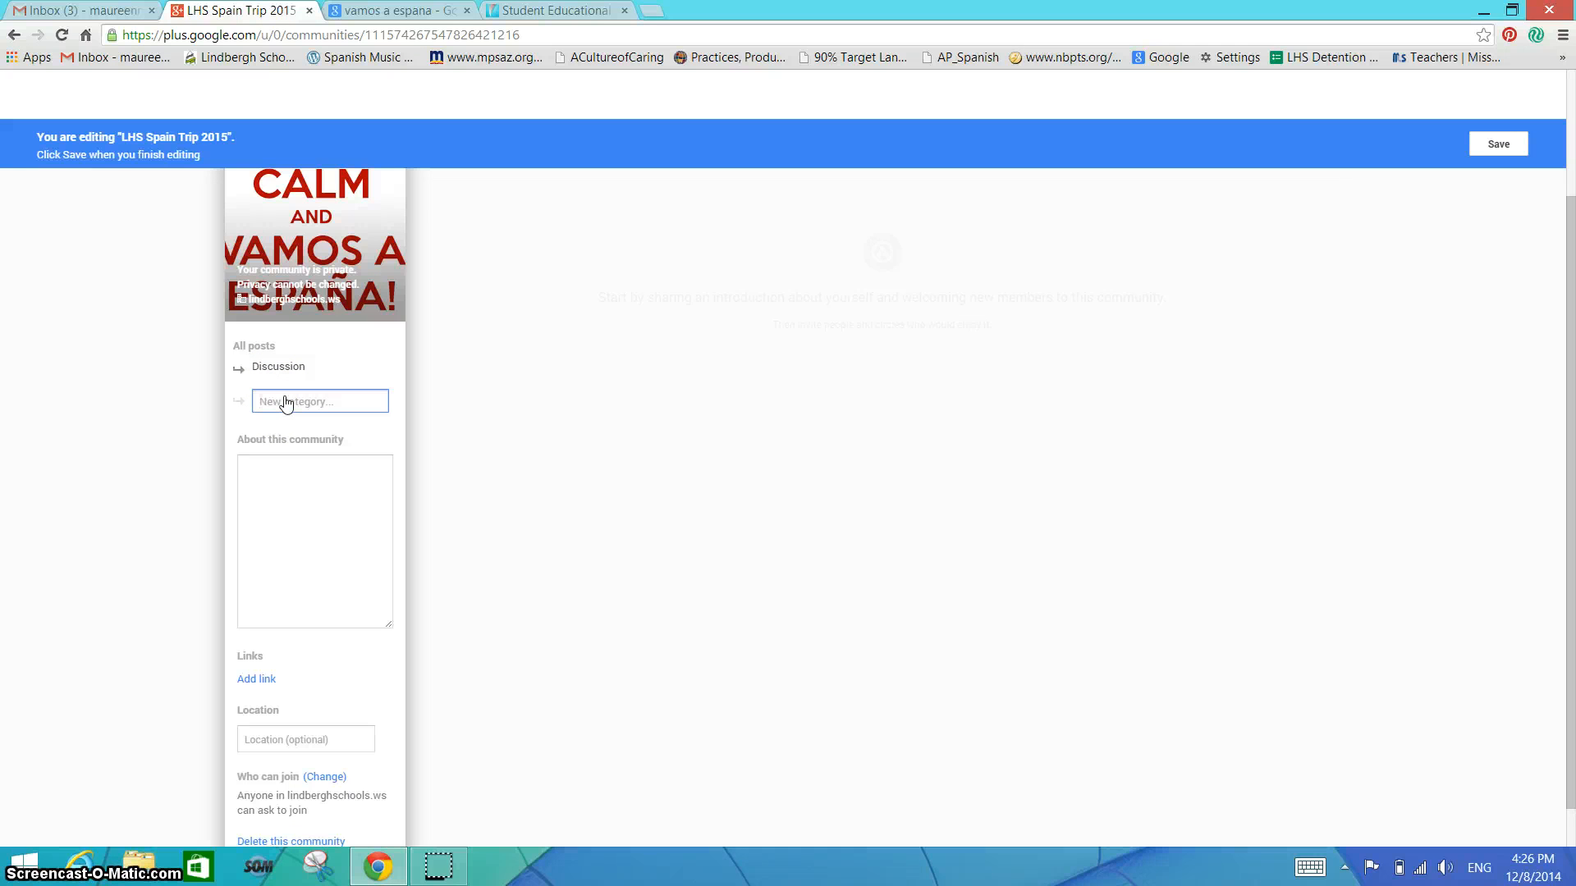
pyautogui.write('Traval Tips')
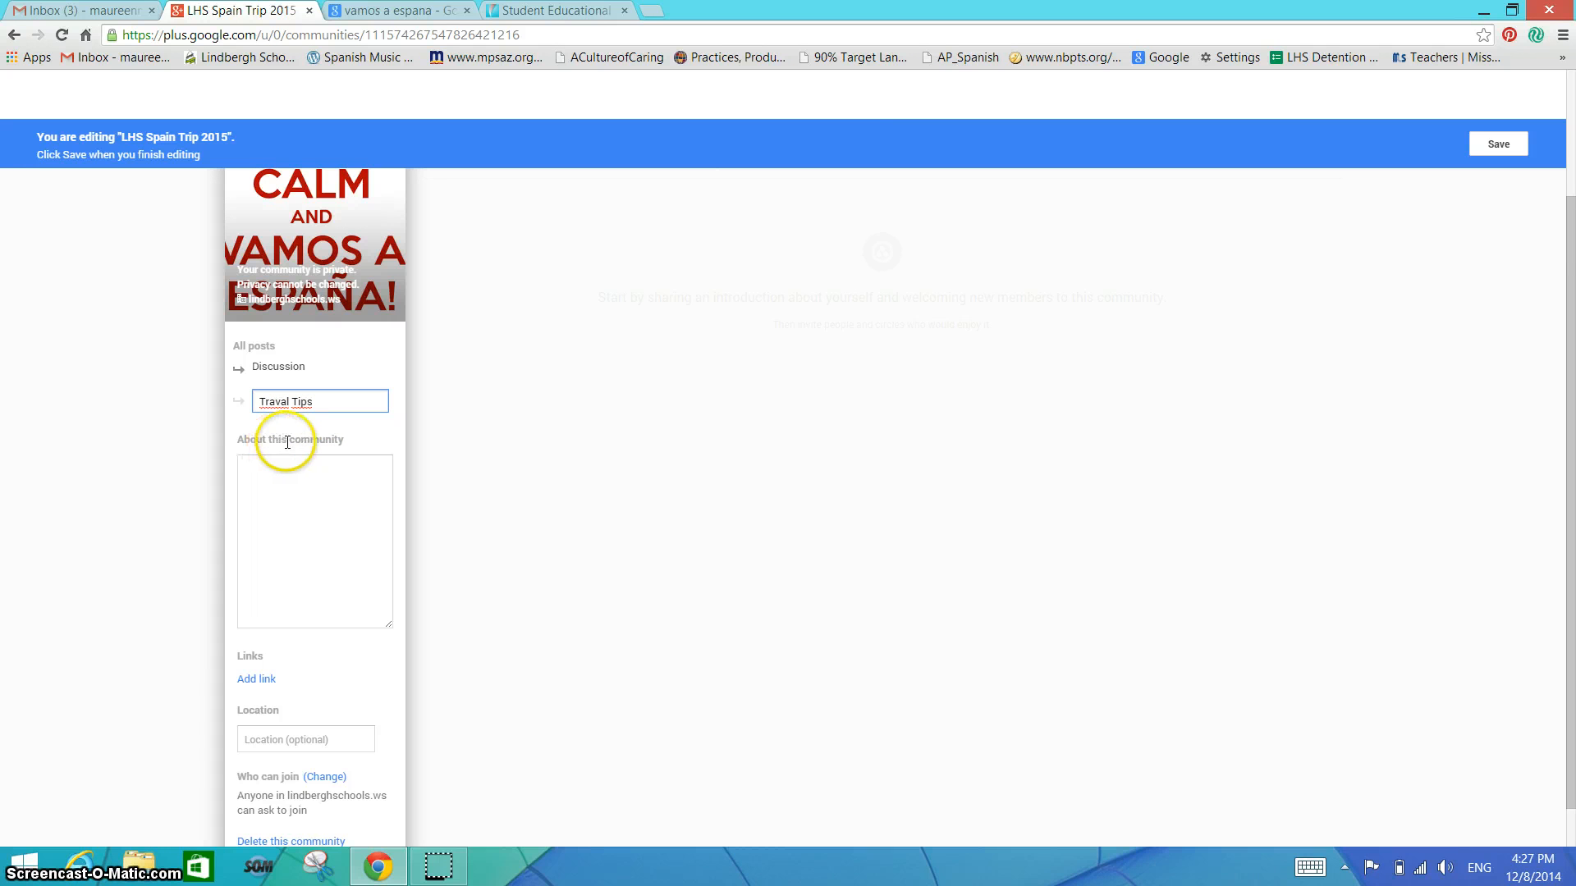
pyautogui.click(350, 388)
# - Add another post category named "Icebreakers" below Traval Tips
pyautogui.click(282, 430)
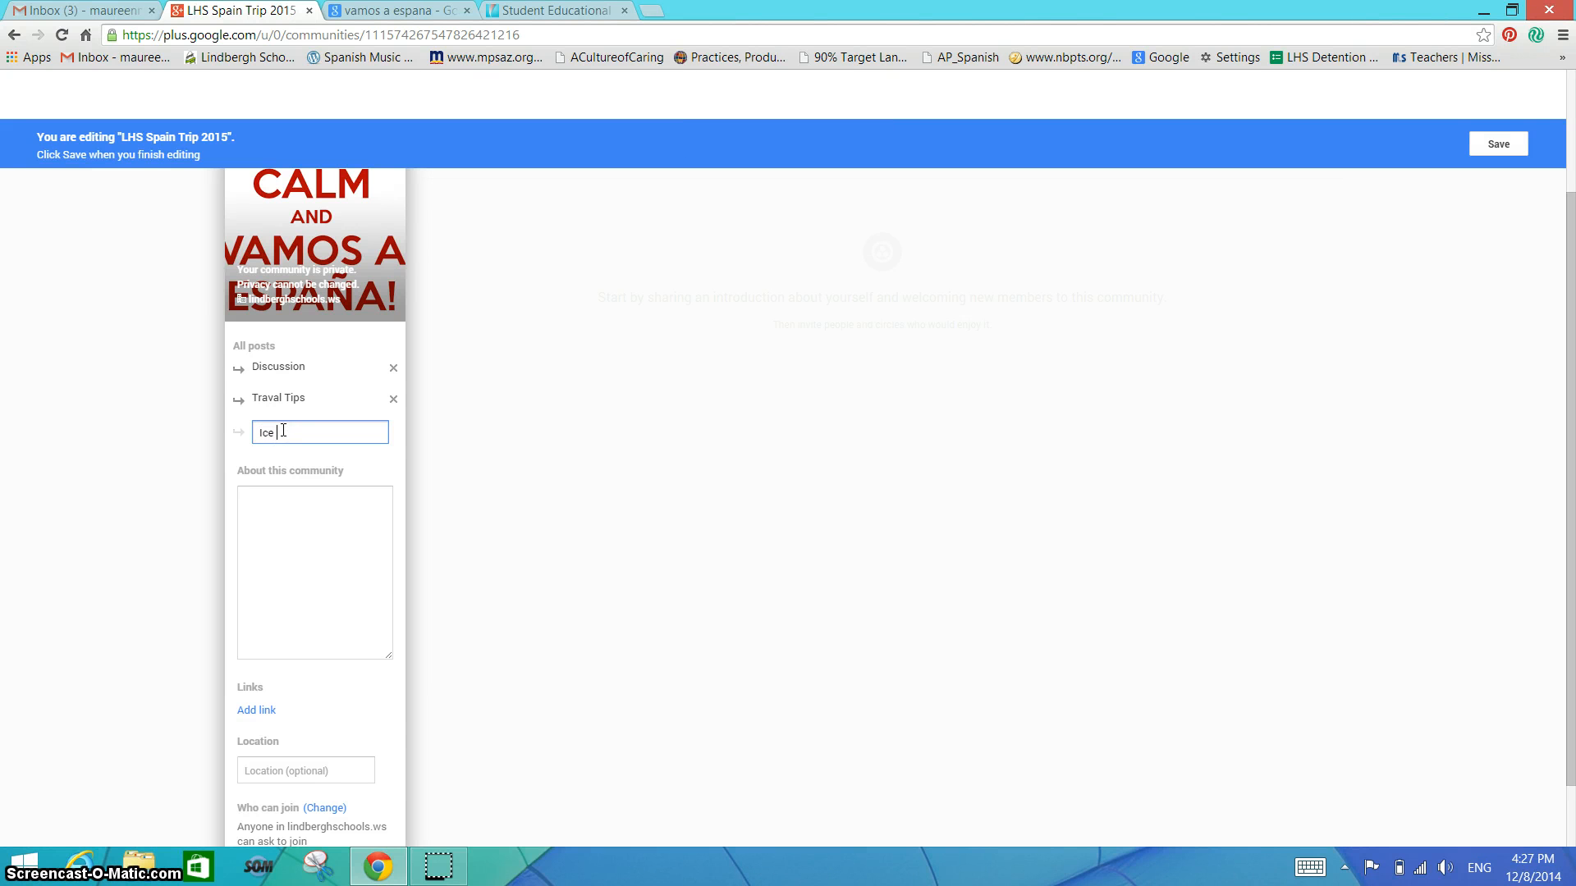
pyautogui.write('Icebreakers')
pyautogui.rightClick(291, 434)
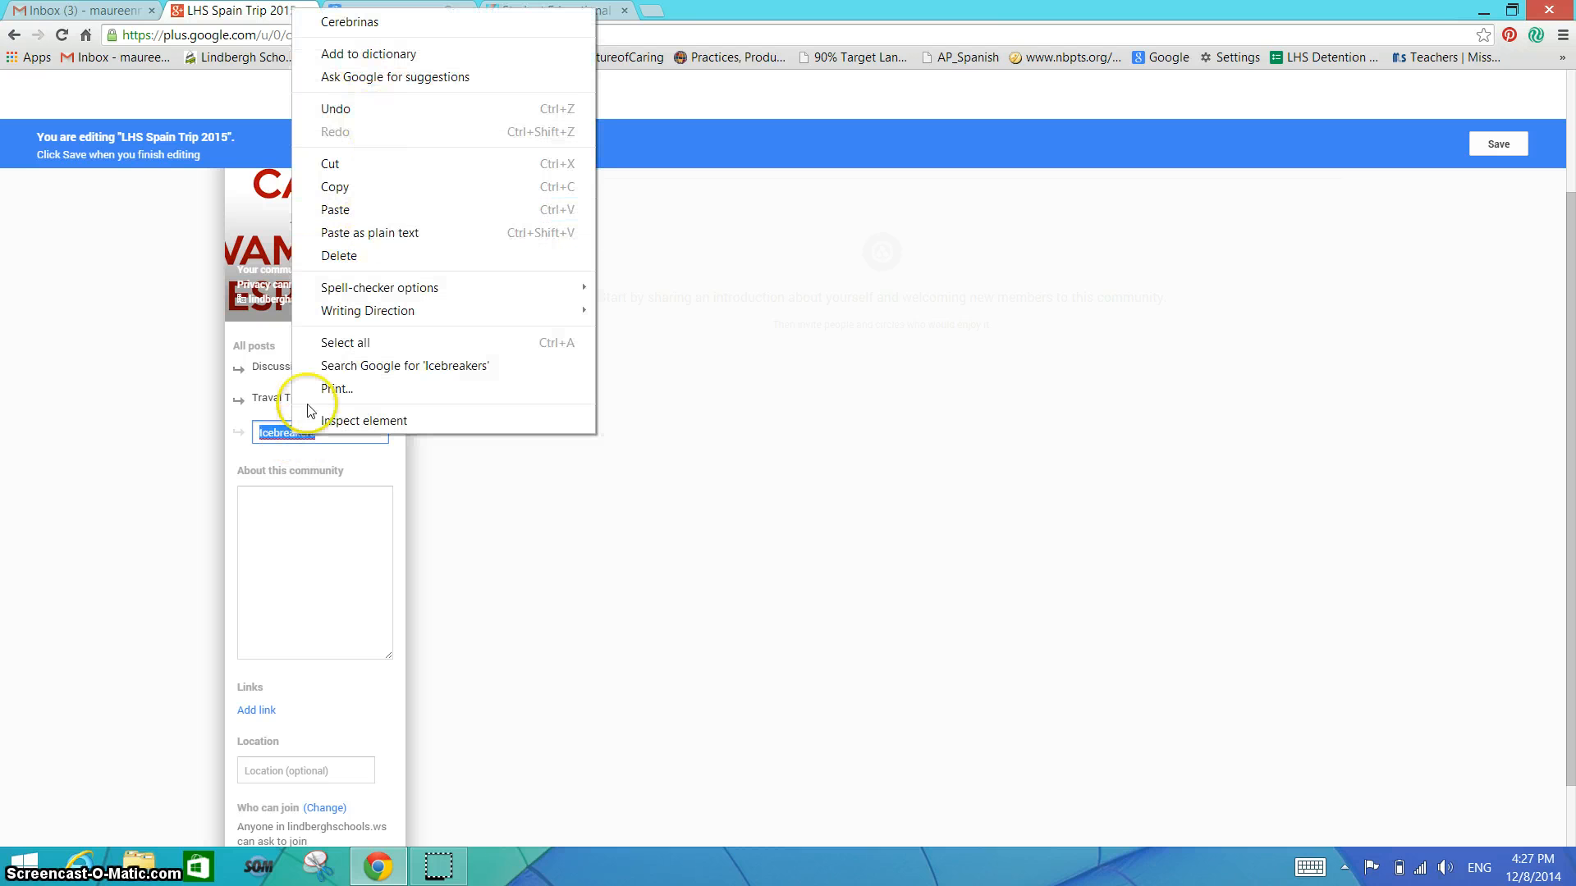
pyautogui.click(291, 423)
pyautogui.click(278, 433)
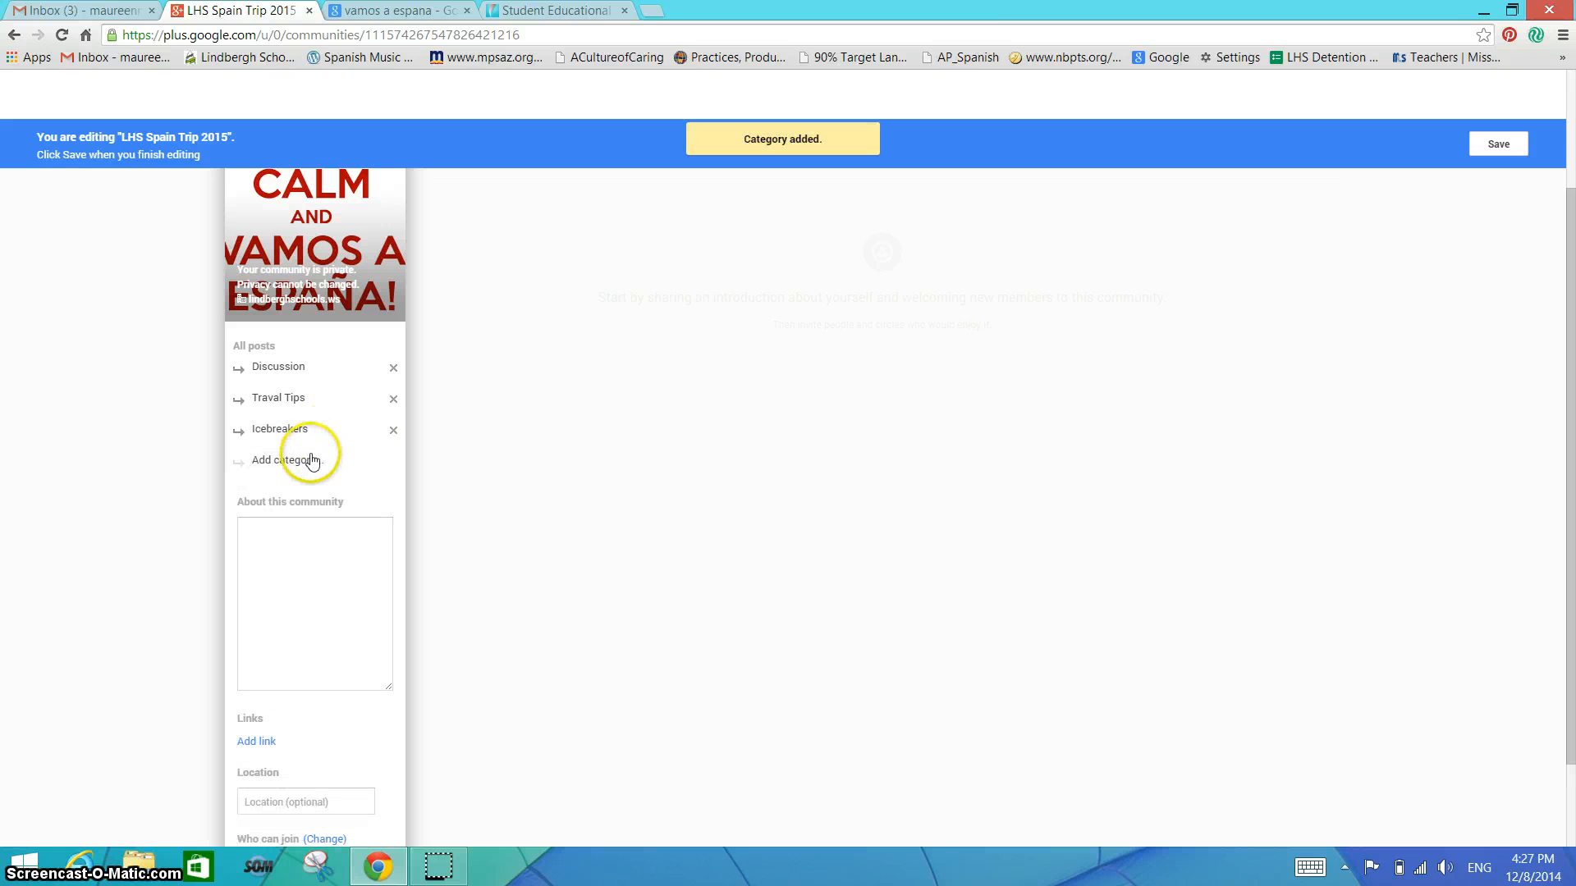
# - Rename the Icebreakers category as "Ice breakers" and move it to the top of the category list, above Discussion
pyautogui.click(281, 429)
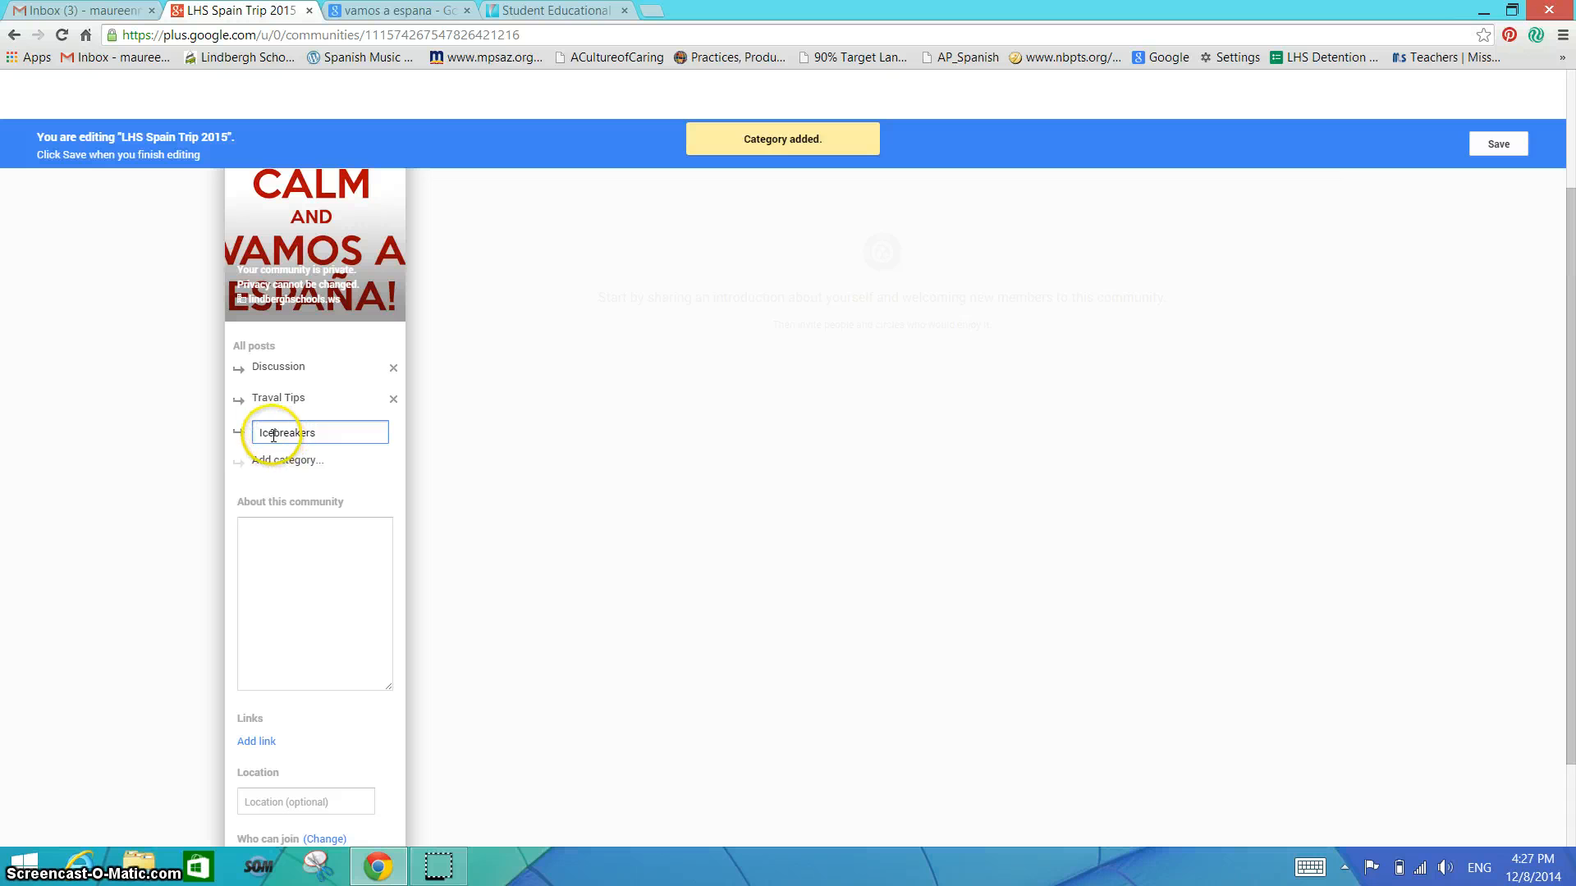
pyautogui.press('Return')
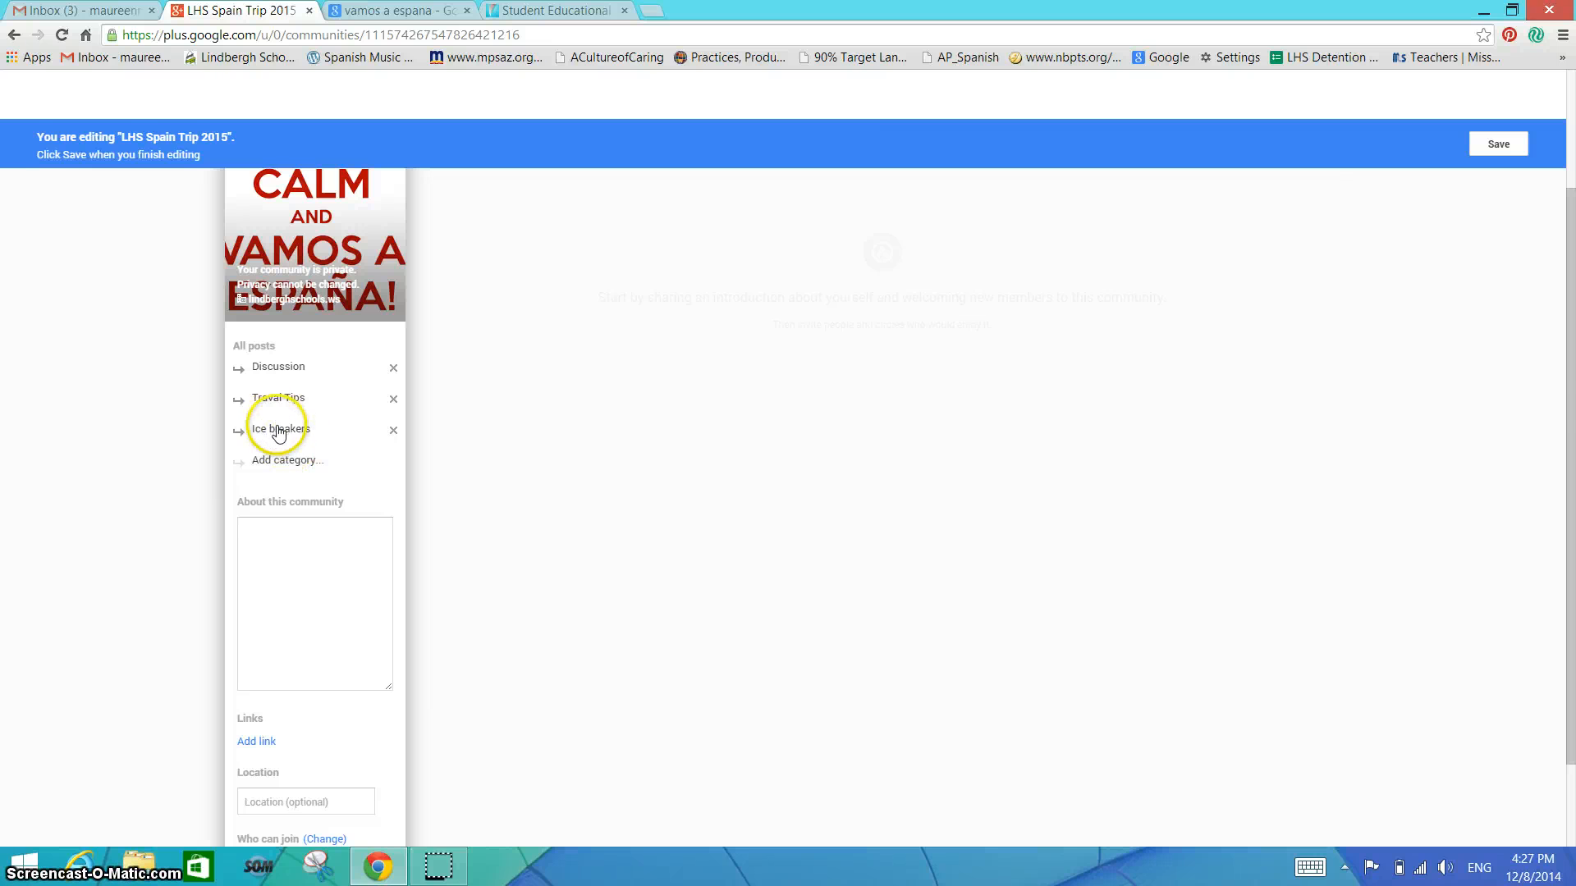
pyautogui.click(278, 396)
pyautogui.moveTo(279, 396)
pyautogui.mouseDown()
pyautogui.moveTo(279, 442)
pyautogui.moveTo(274, 345)
pyautogui.moveTo(283, 396)
pyautogui.mouseUp()
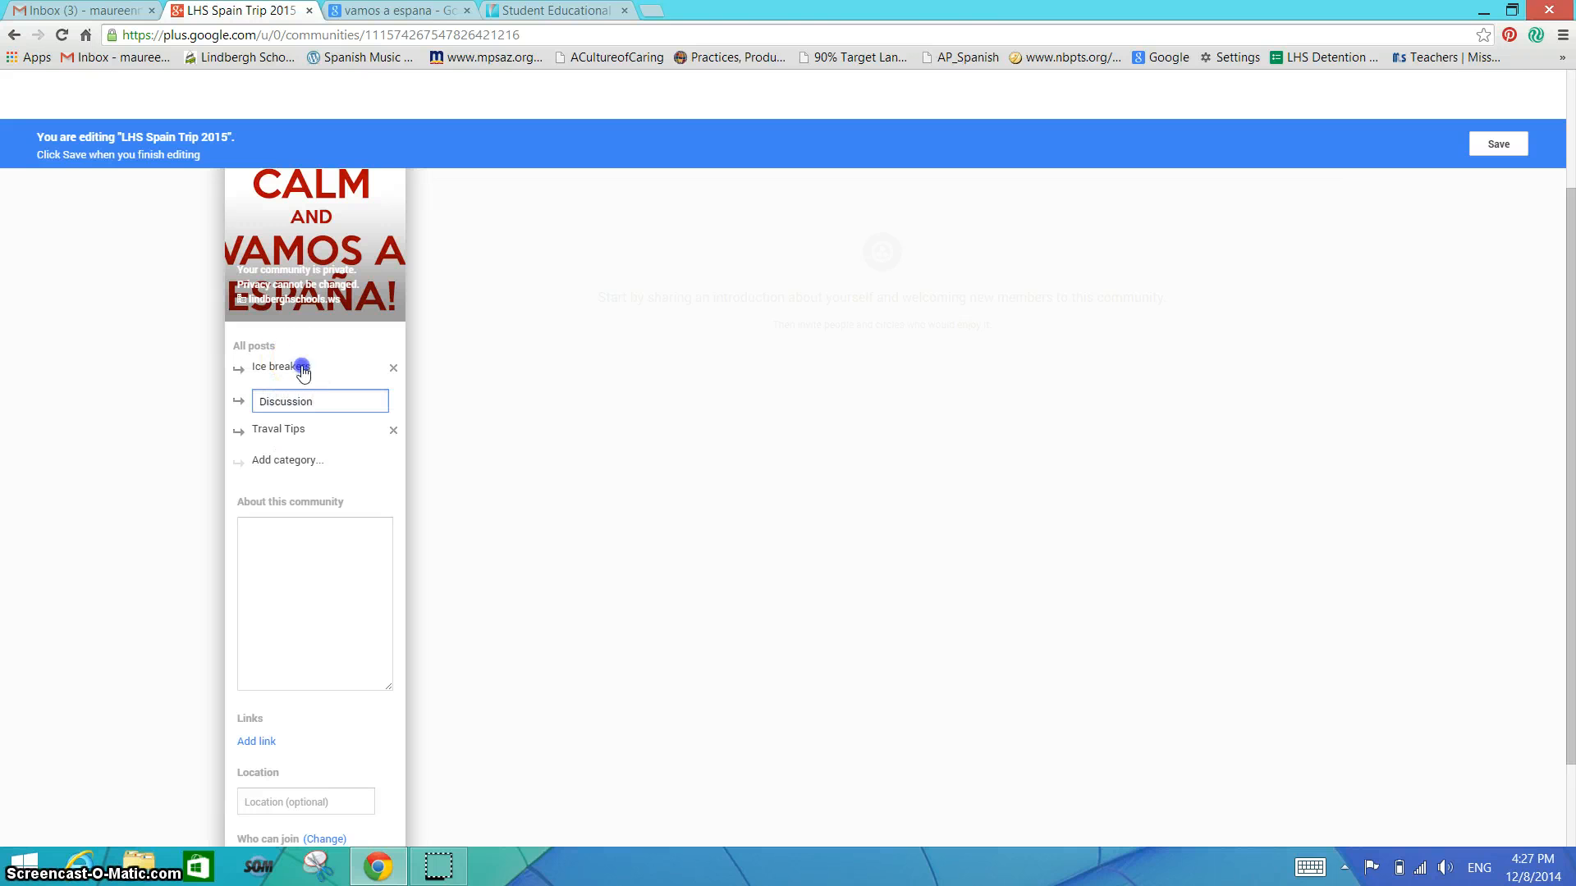
pyautogui.click(320, 581)
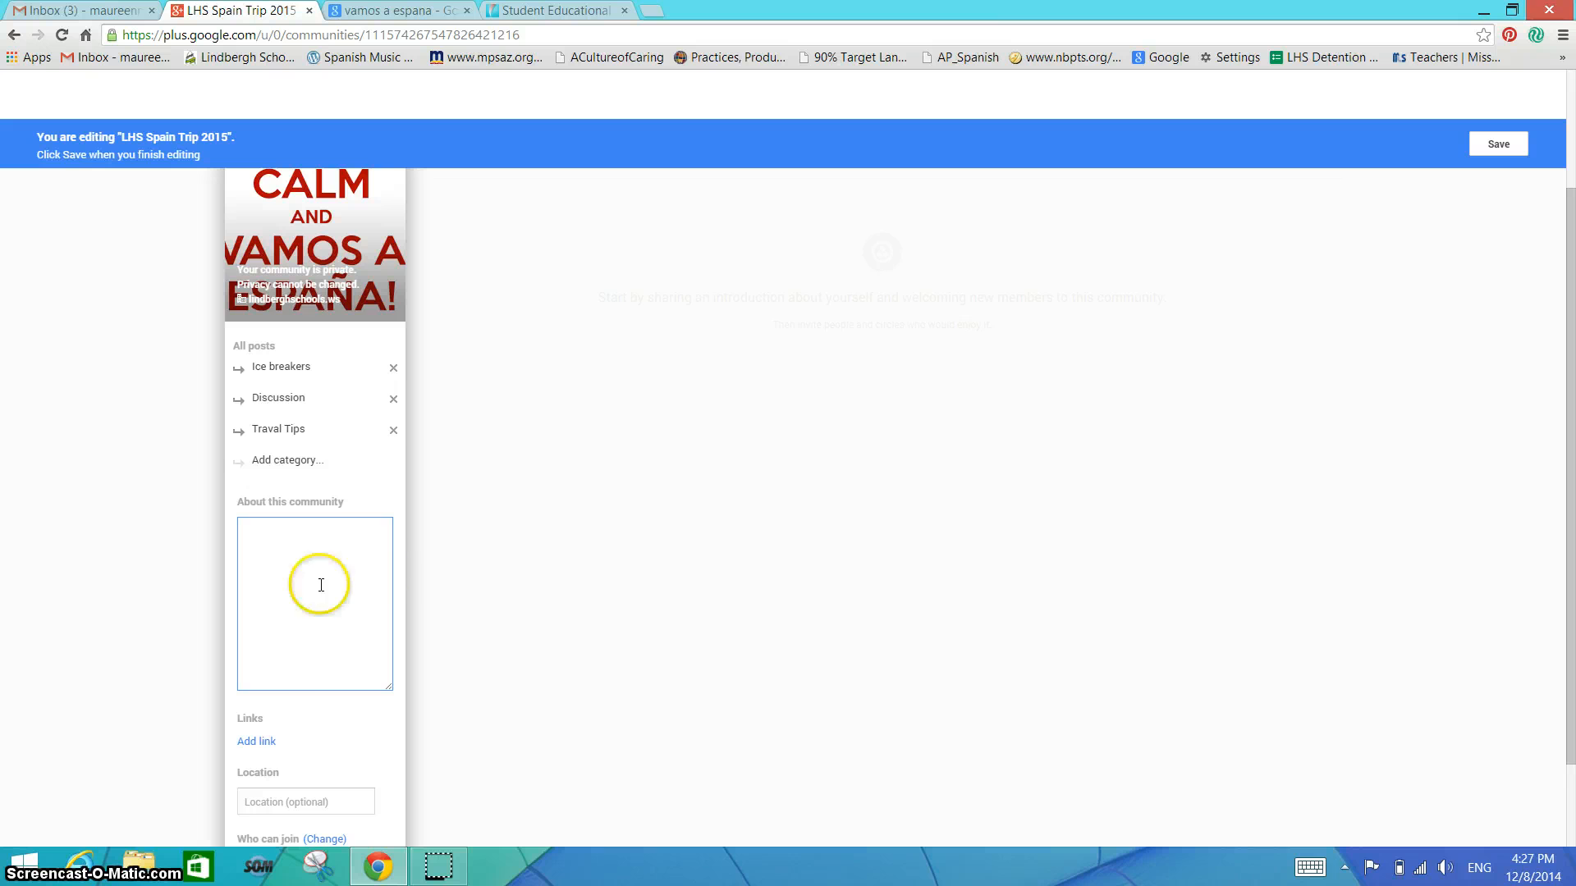
pyautogui.scroll(-2, 759, 574)
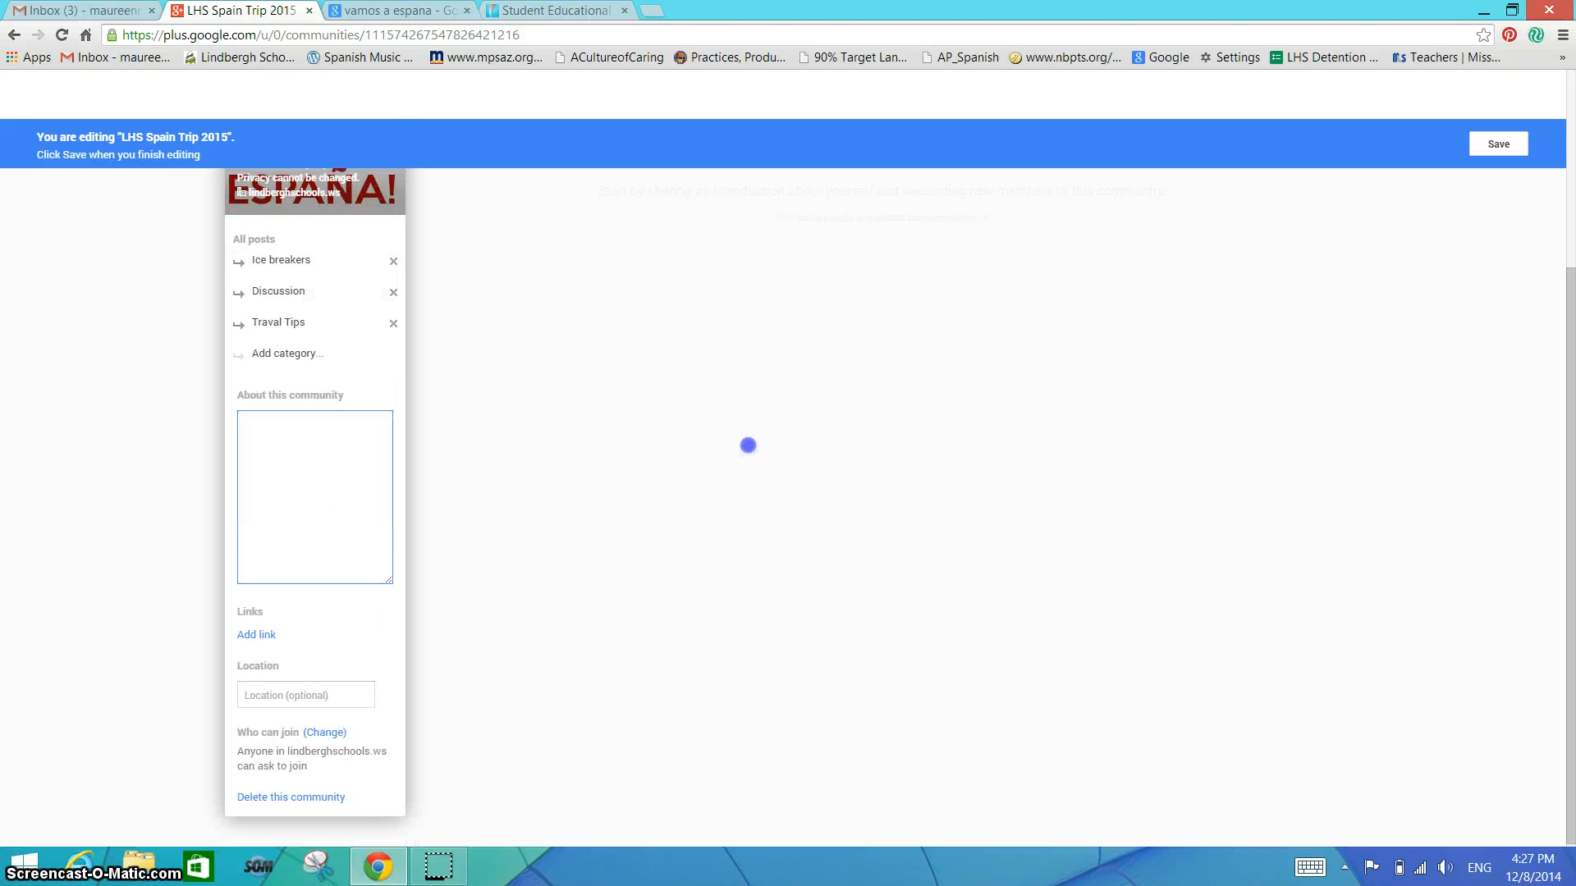
pyautogui.click(689, 411)
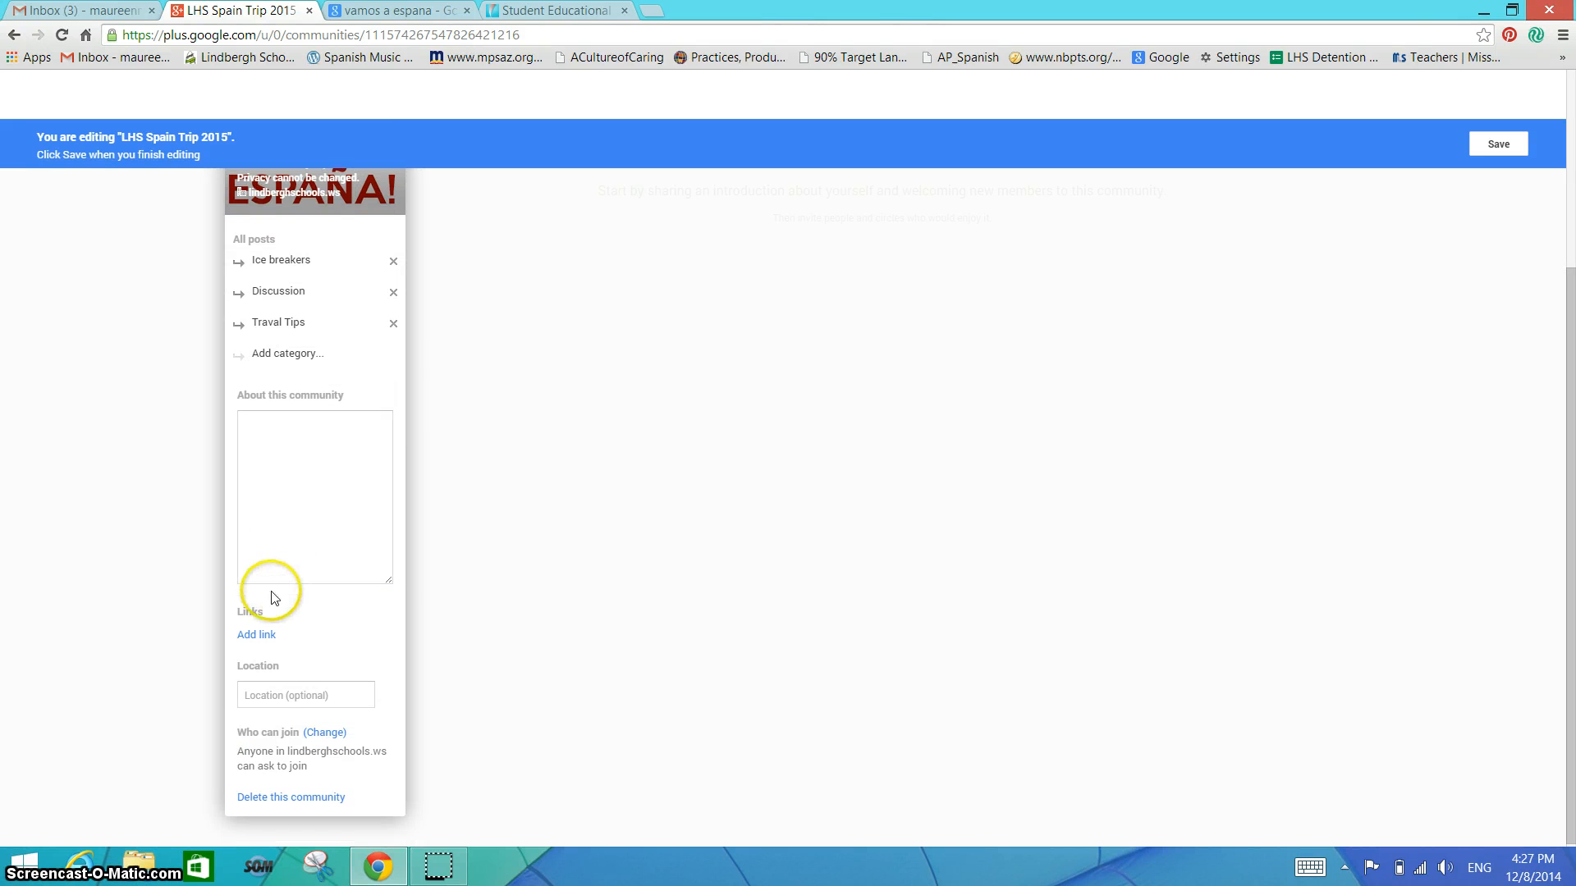
pyautogui.click(256, 636)
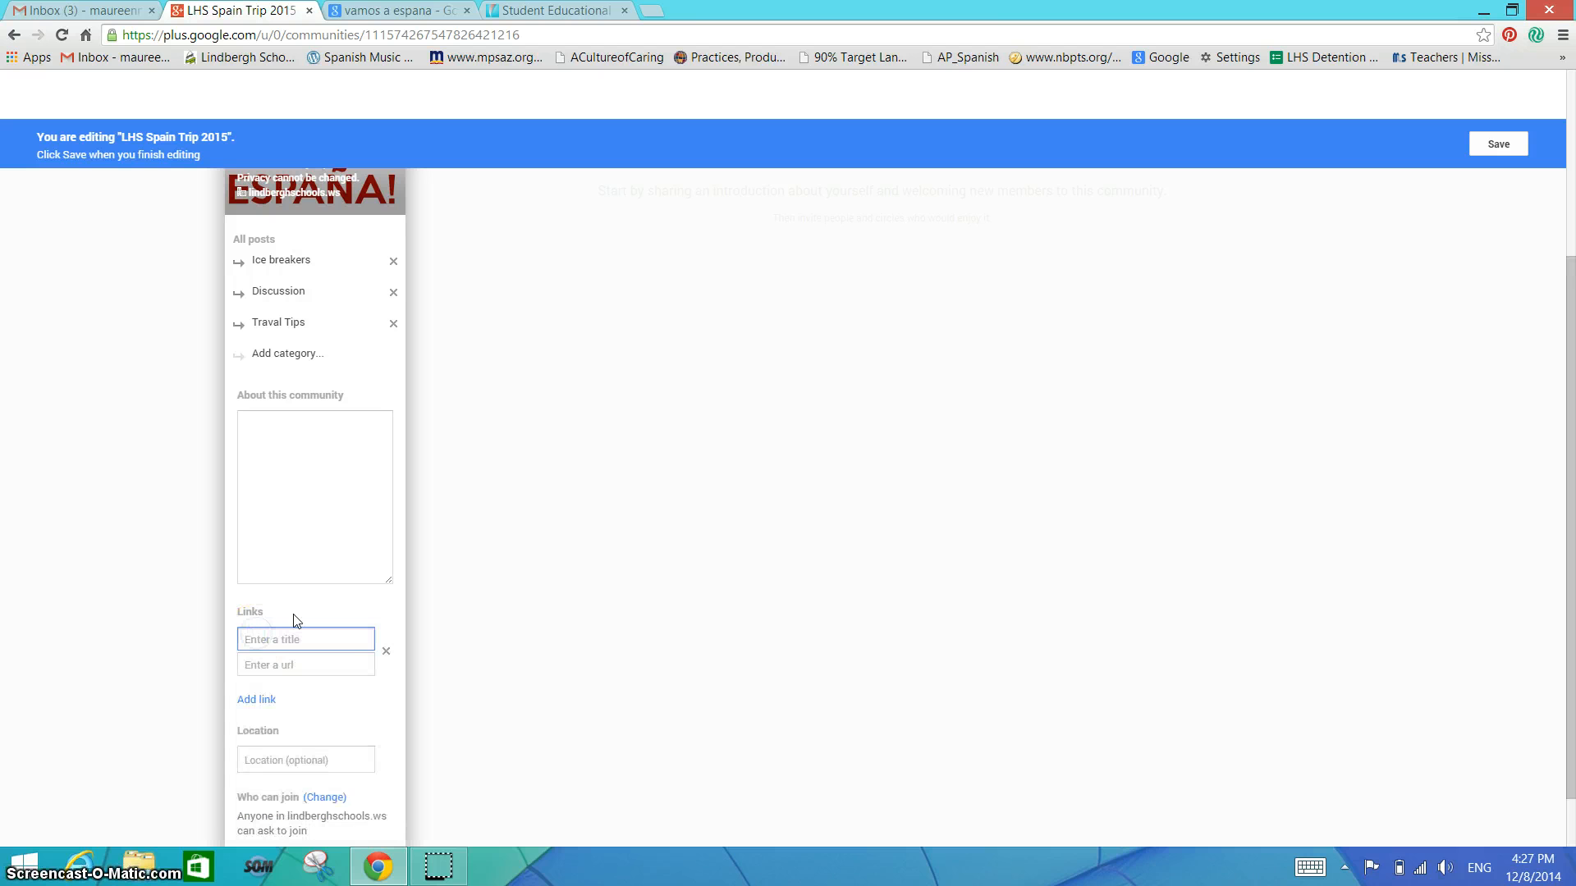
pyautogui.click(550, 18)
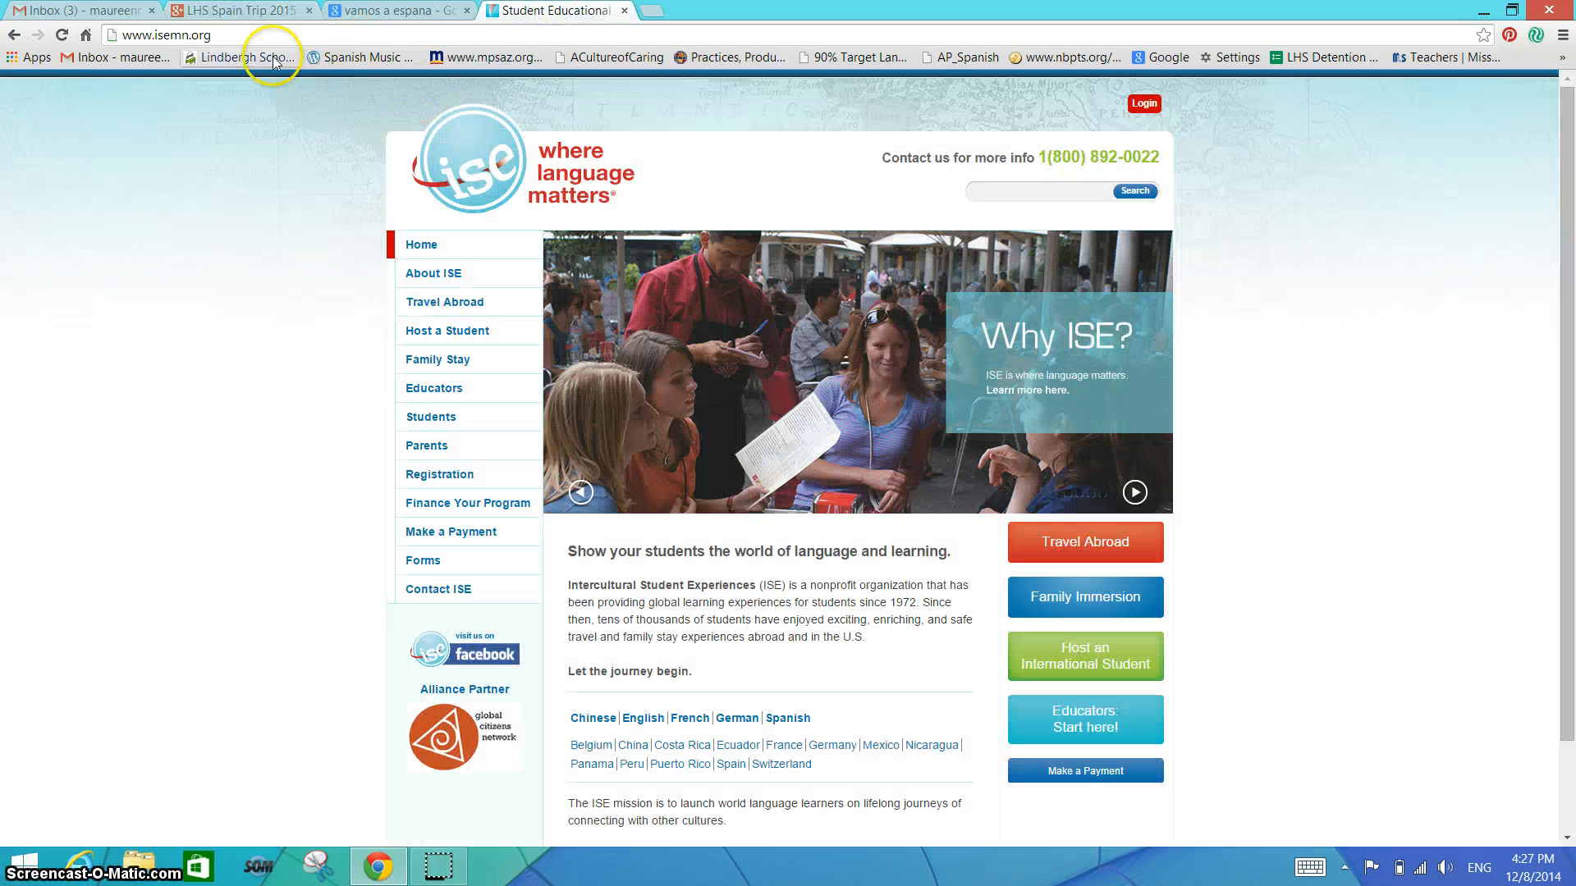
pyautogui.click(204, 36)
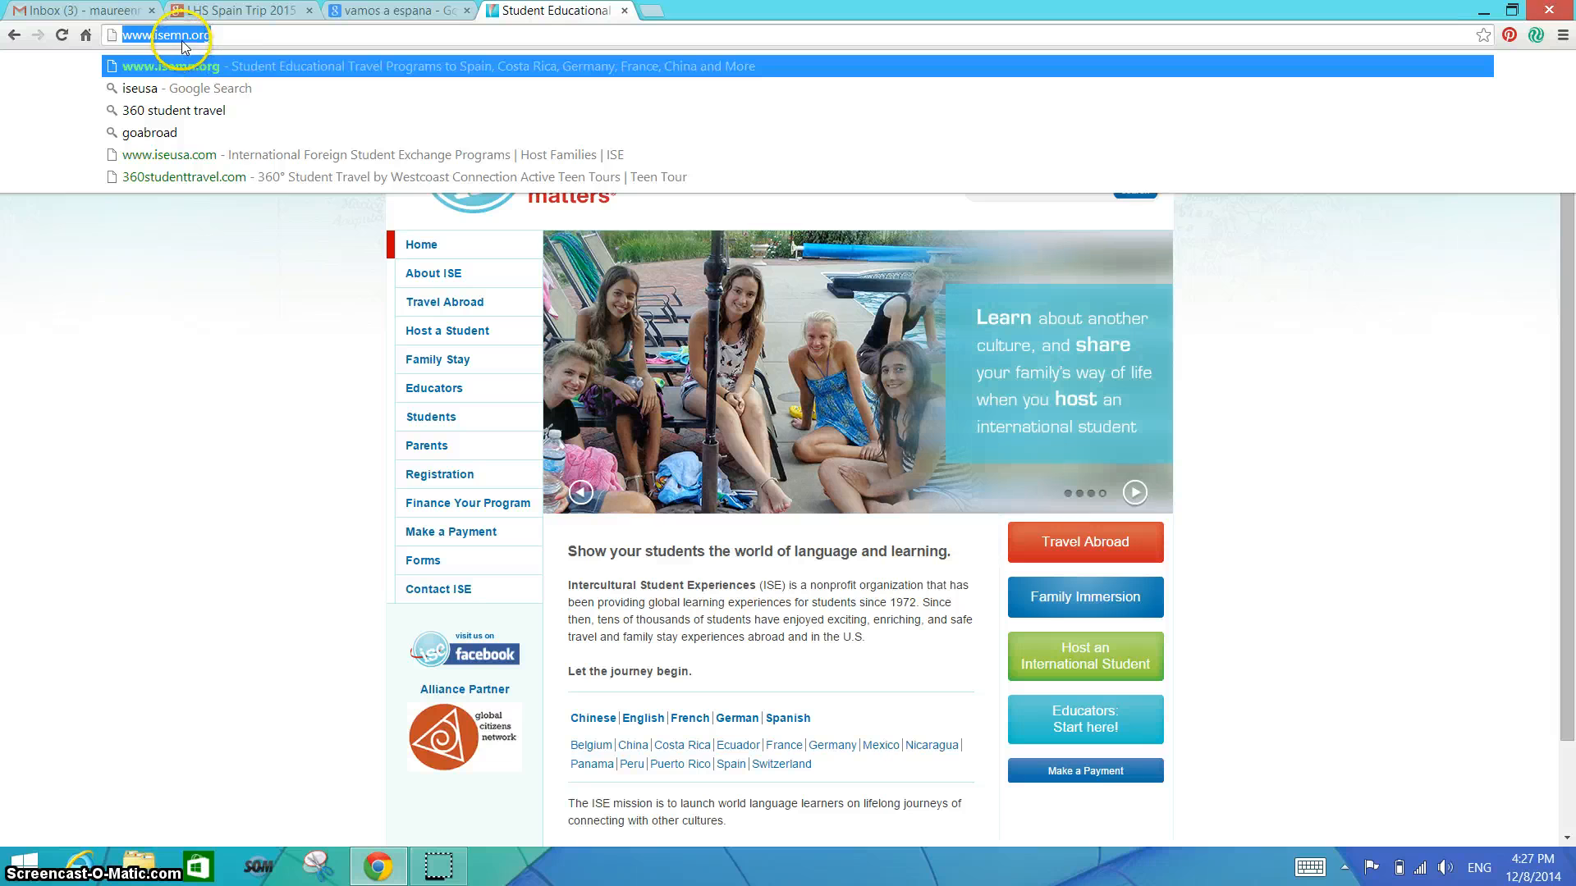
pyautogui.rightClick(184, 47)
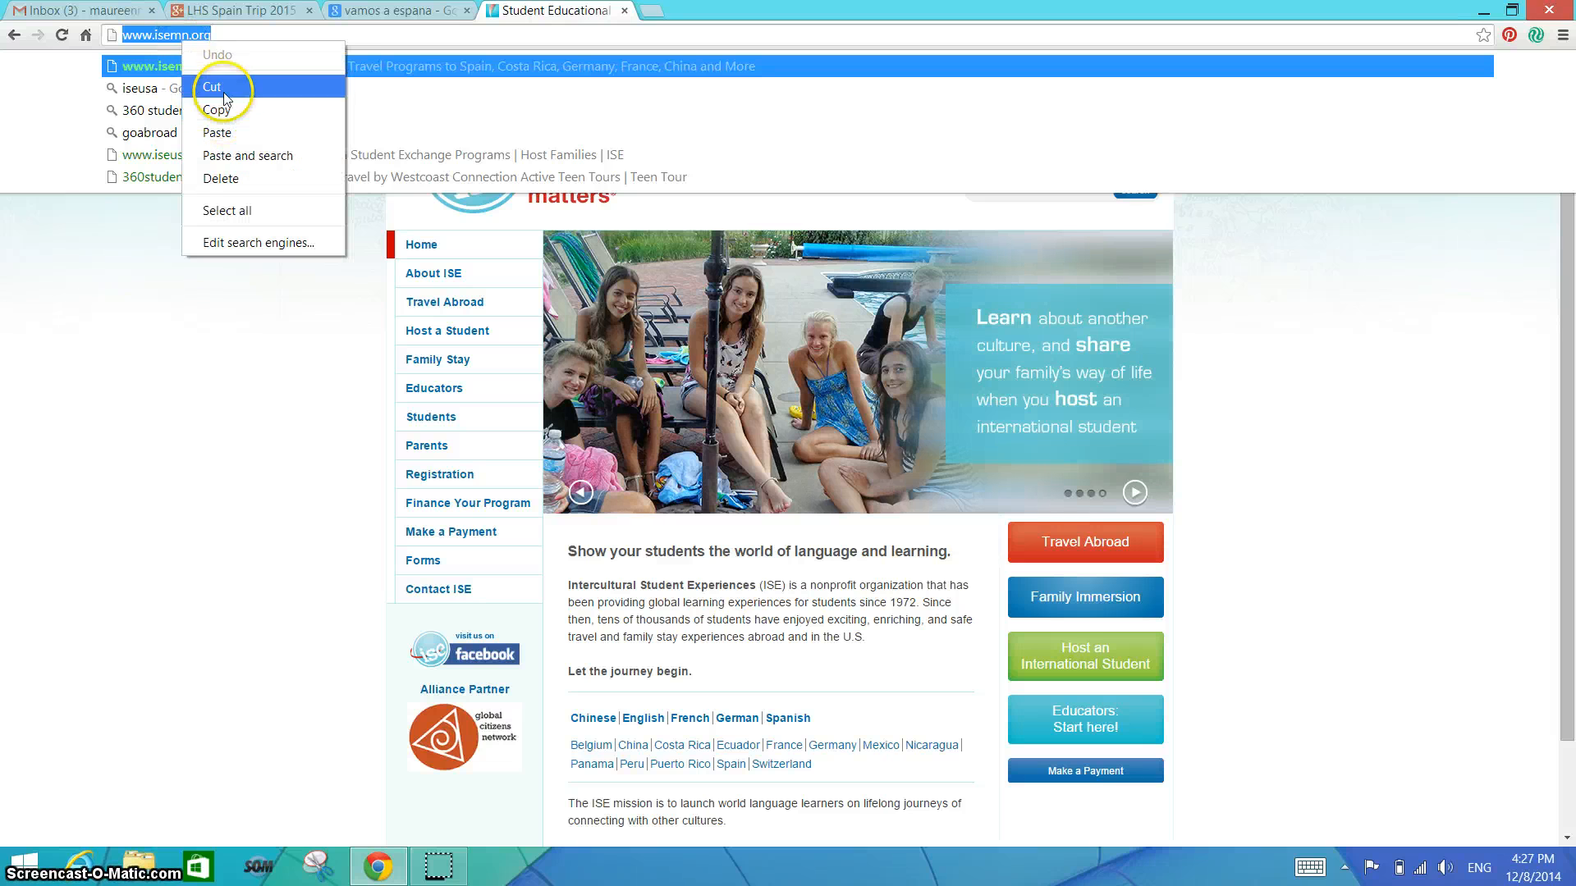
pyautogui.click(233, 111)
pyautogui.click(203, 12)
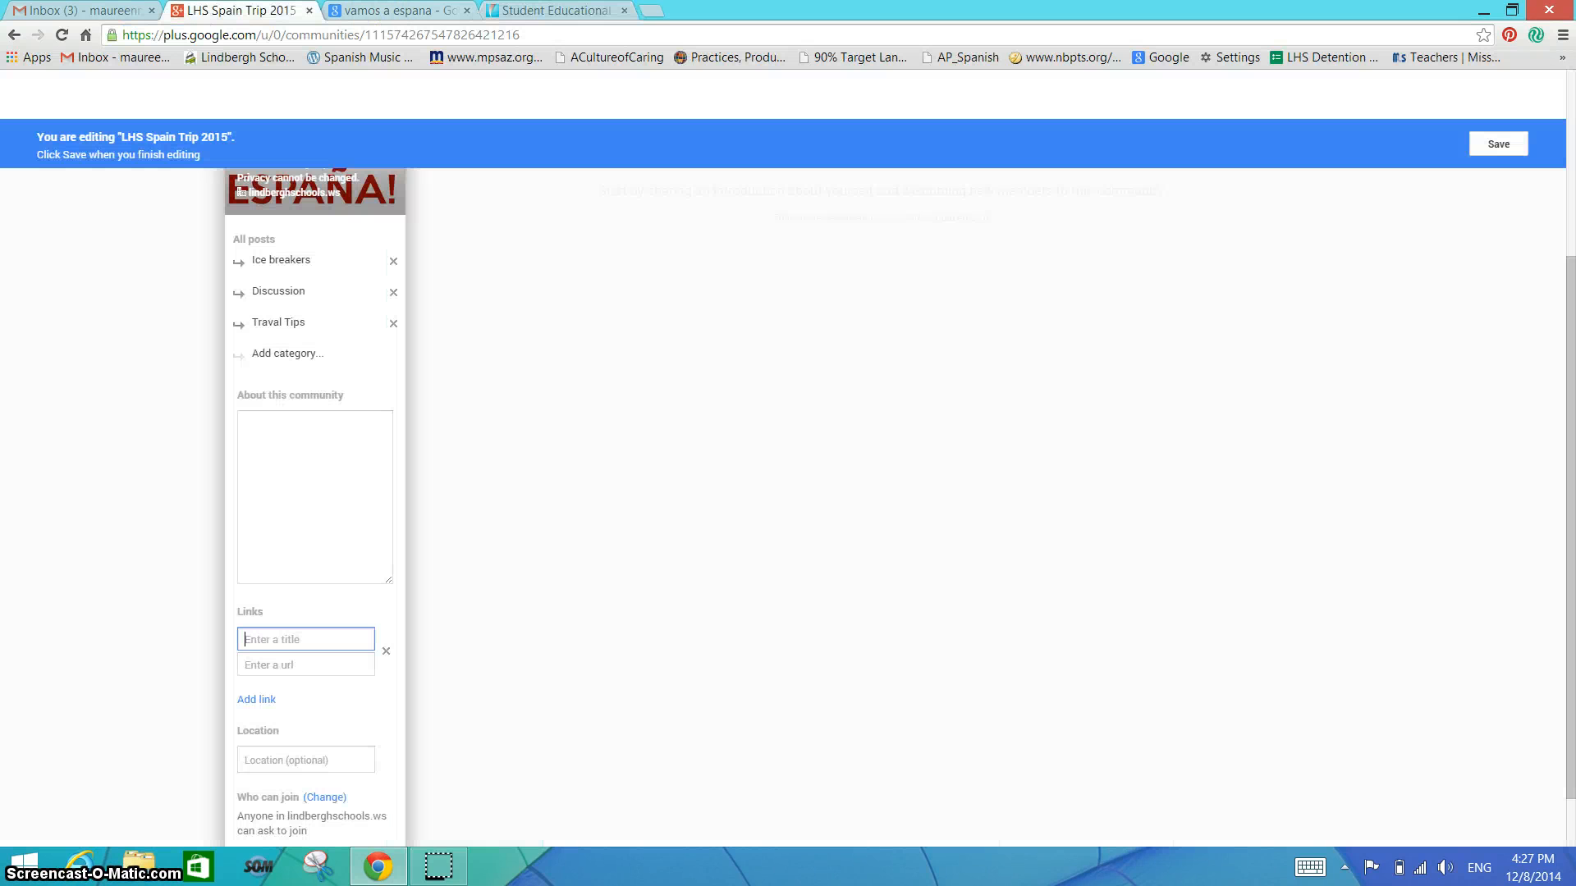
pyautogui.click(271, 639)
pyautogui.click(280, 663)
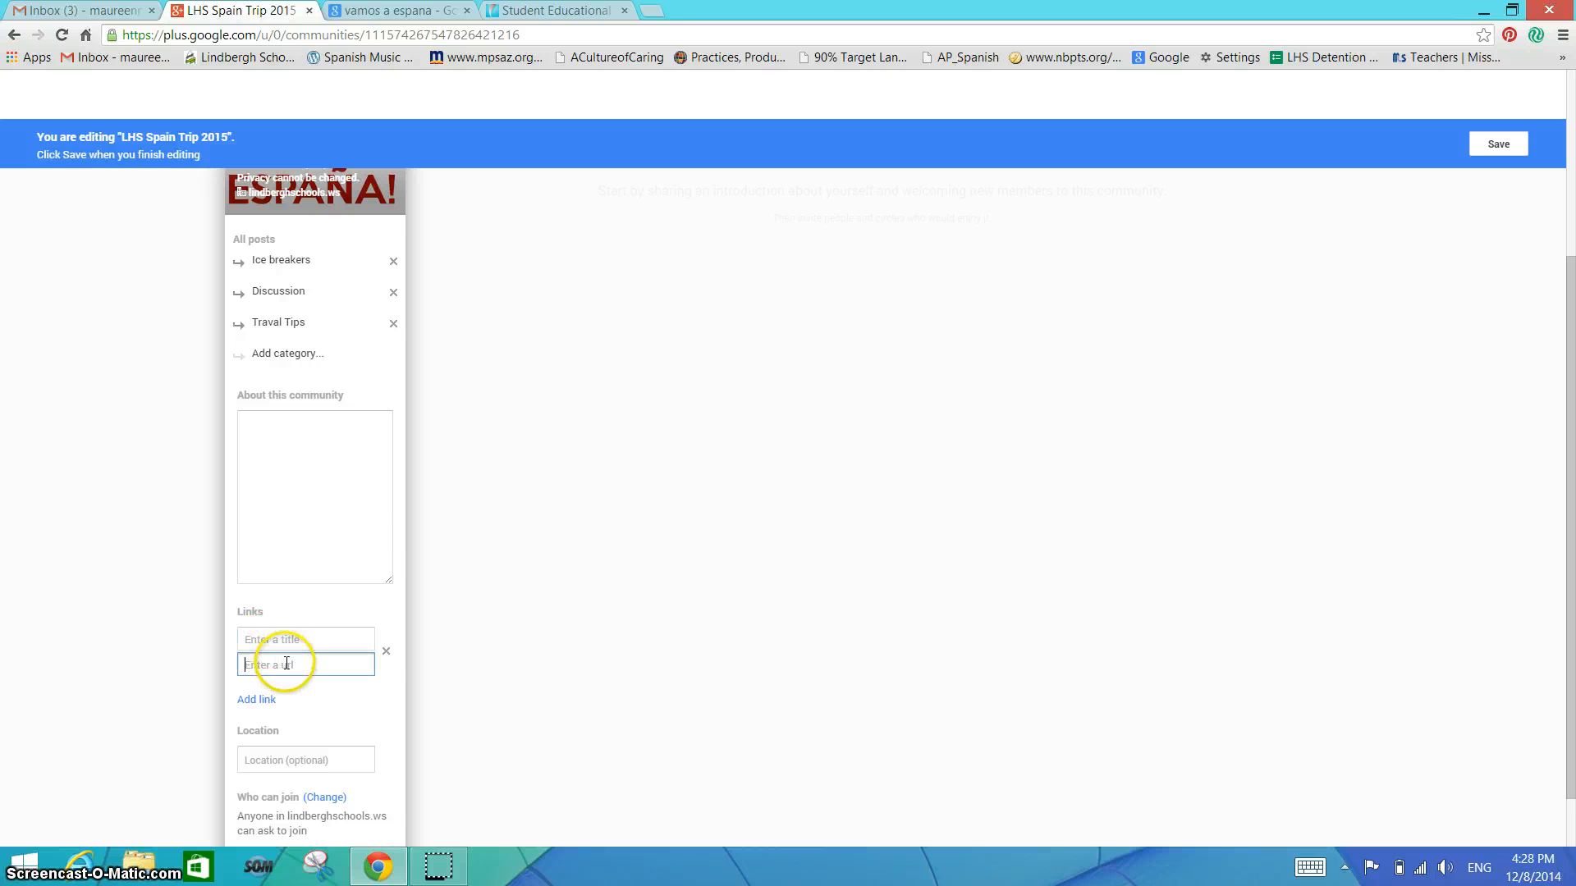
pyautogui.rightClick(283, 664)
pyautogui.click(340, 492)
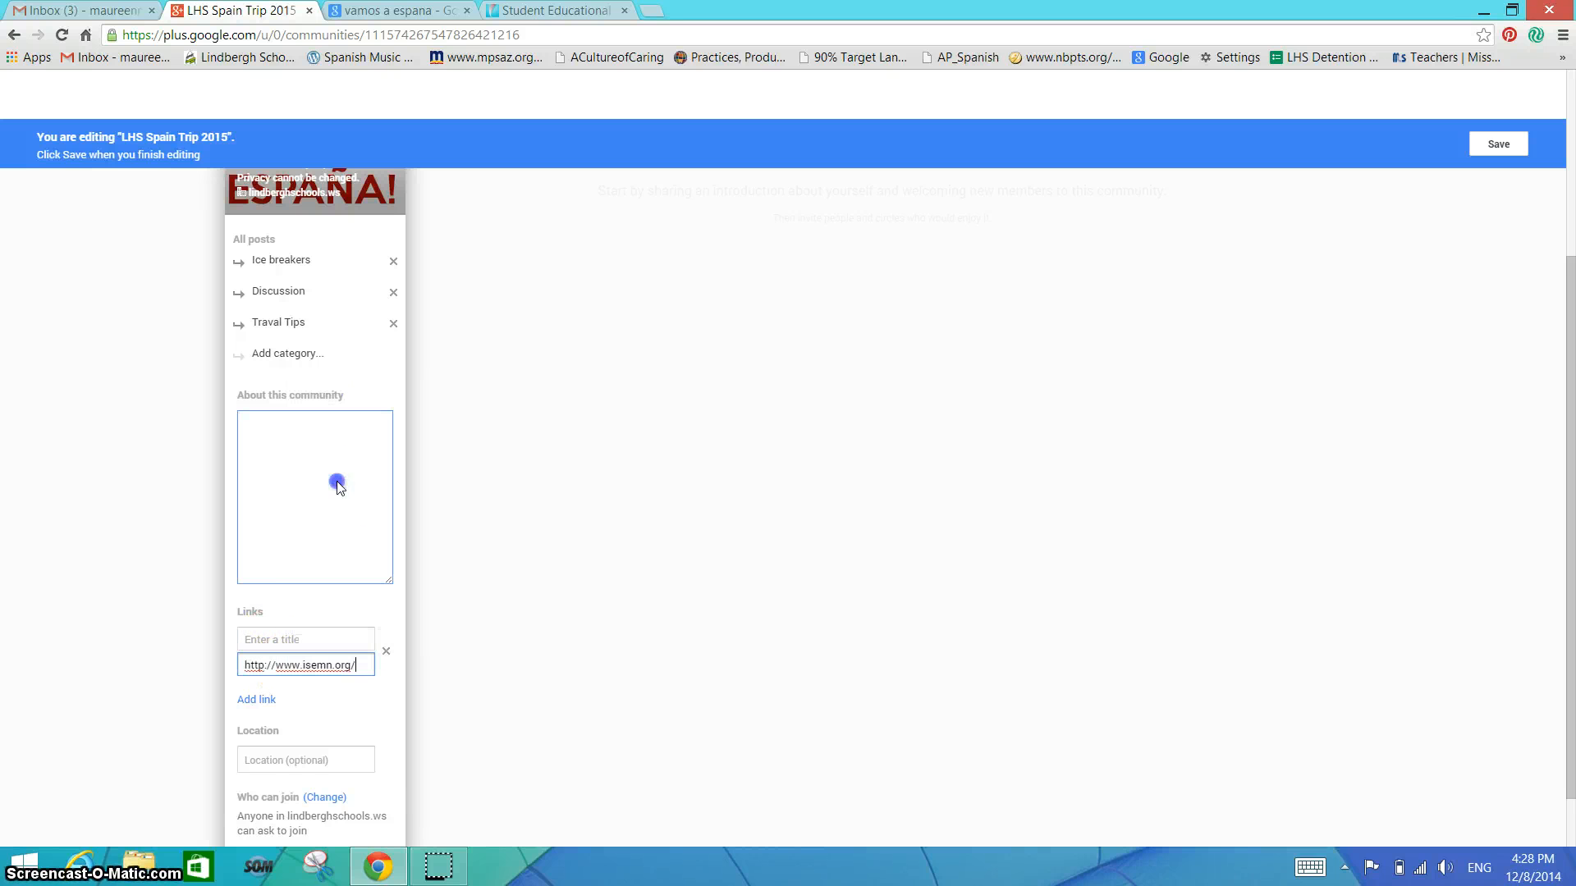
pyautogui.click(301, 637)
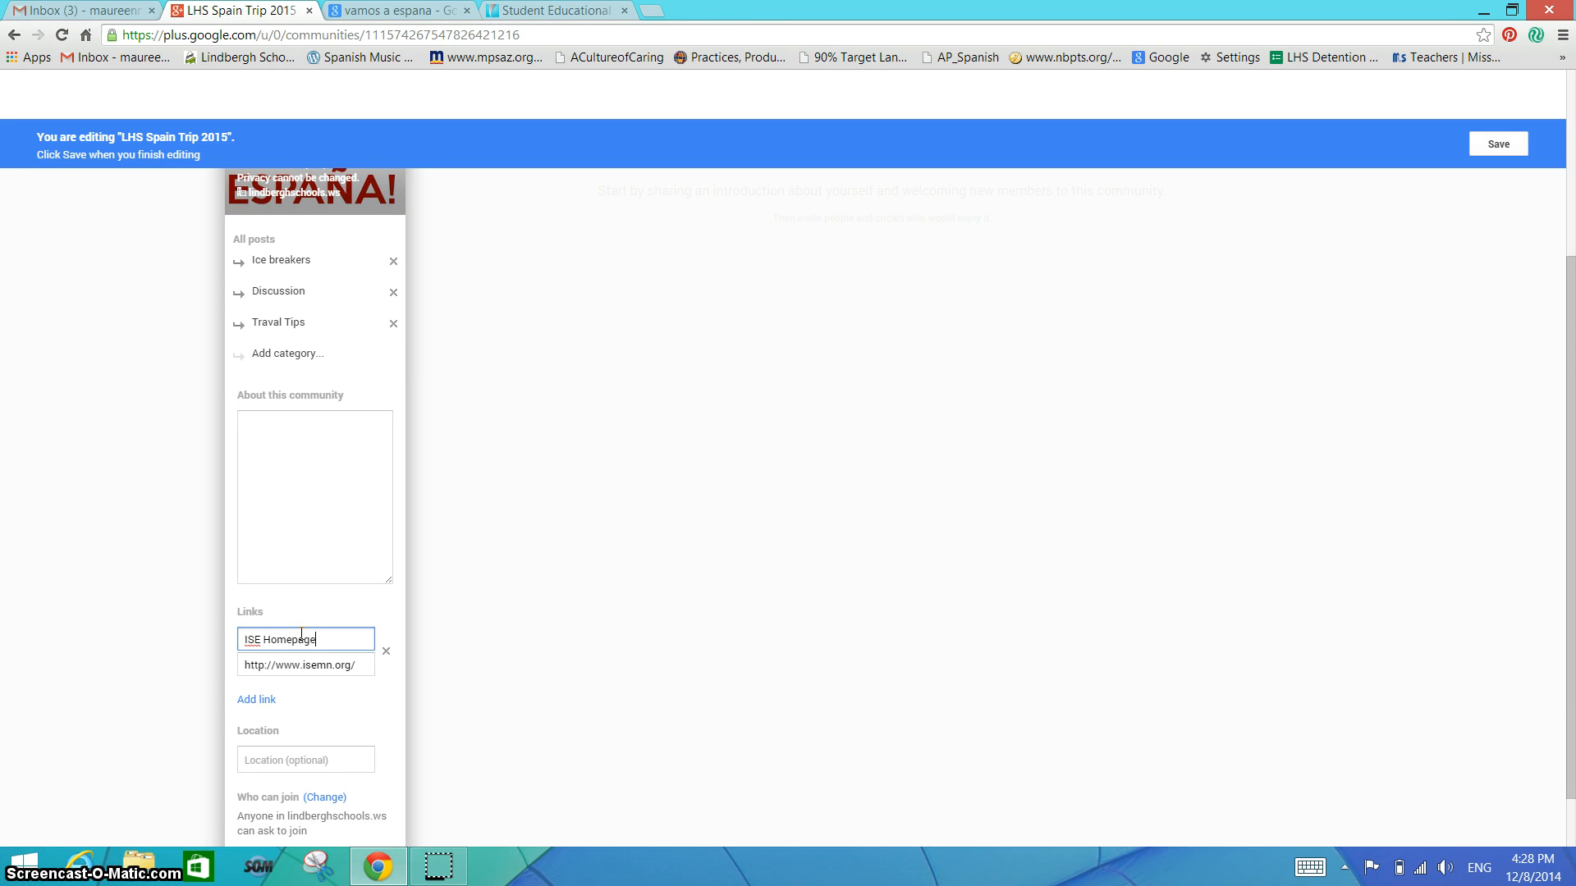
# - Enter the community description "This is for LHS students who are traveling to Spain this summer!"
pyautogui.scroll(-1, 387, 749)
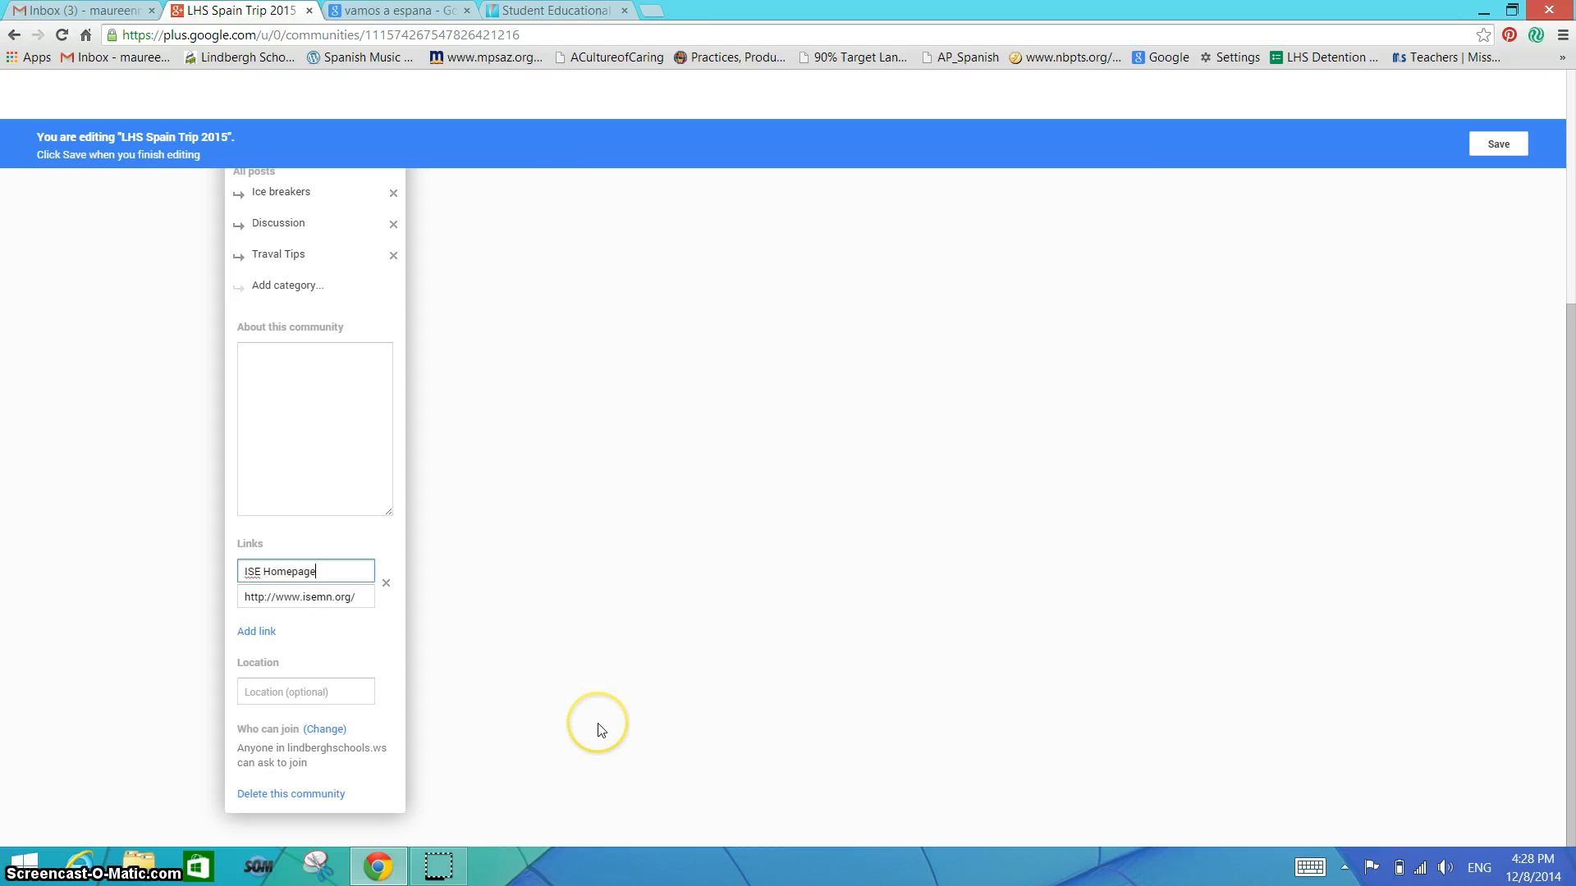
pyautogui.scroll(3, 1002, 552)
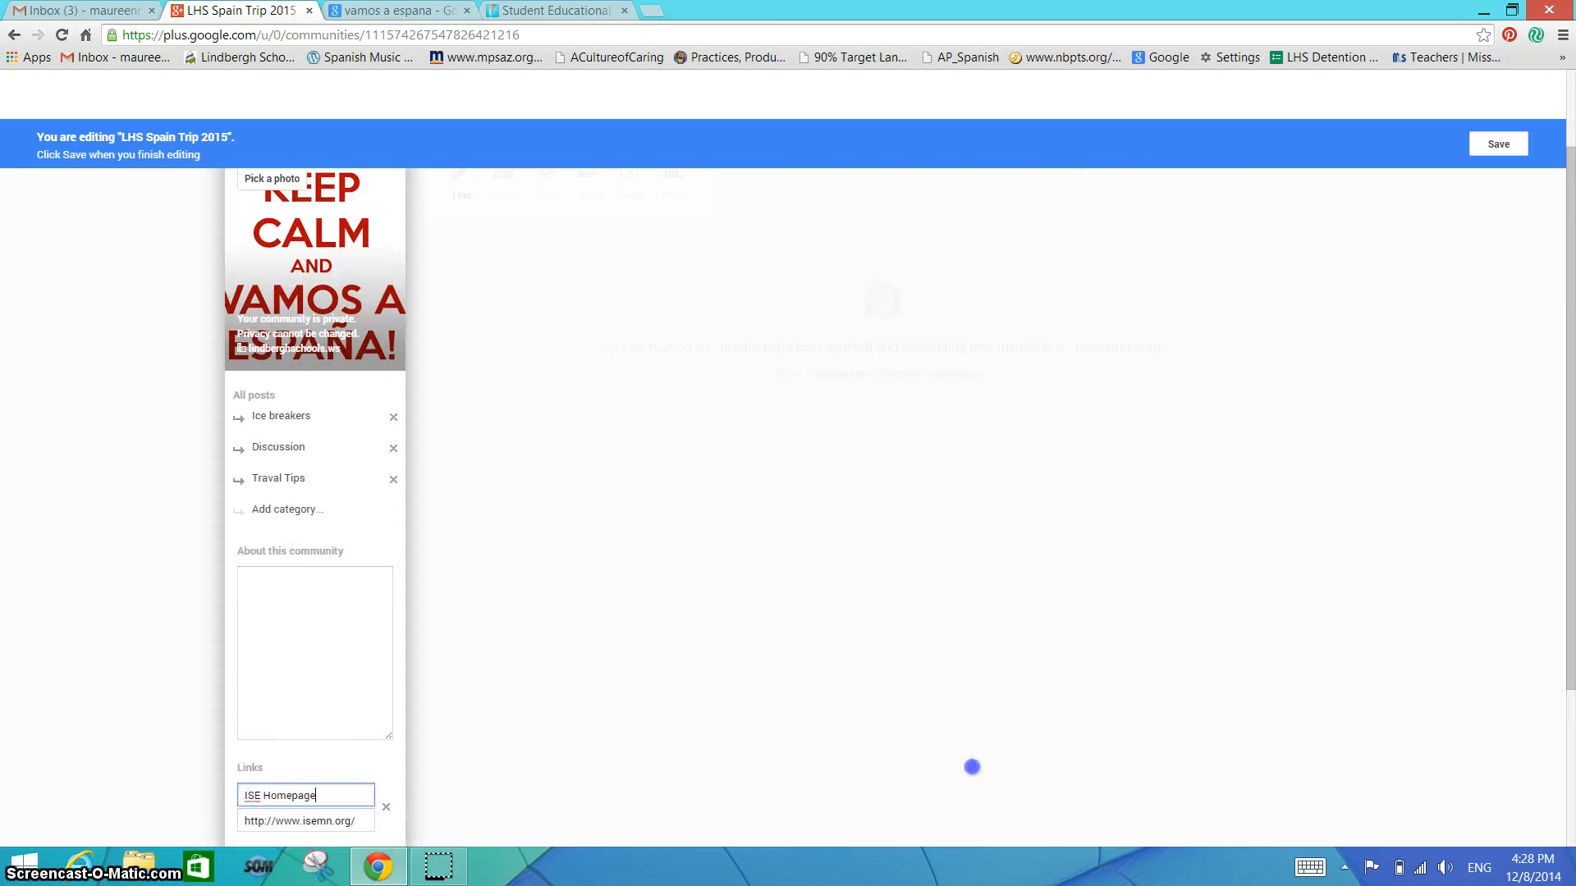
pyautogui.scroll(-1, 972, 767)
pyautogui.click(277, 534)
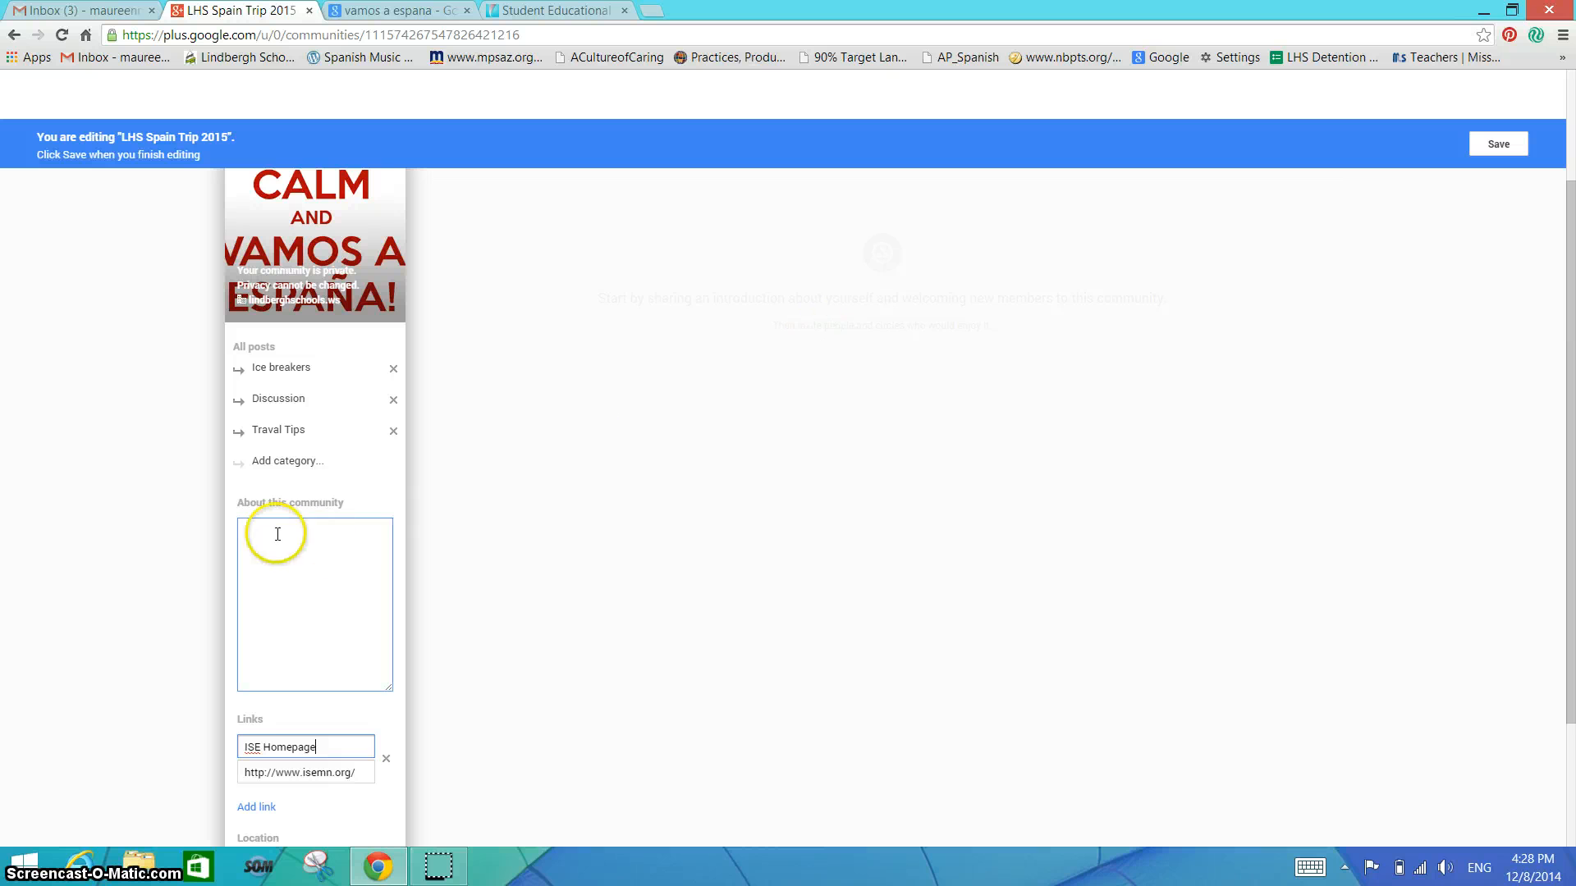
pyautogui.click(277, 534)
pyautogui.write('O')
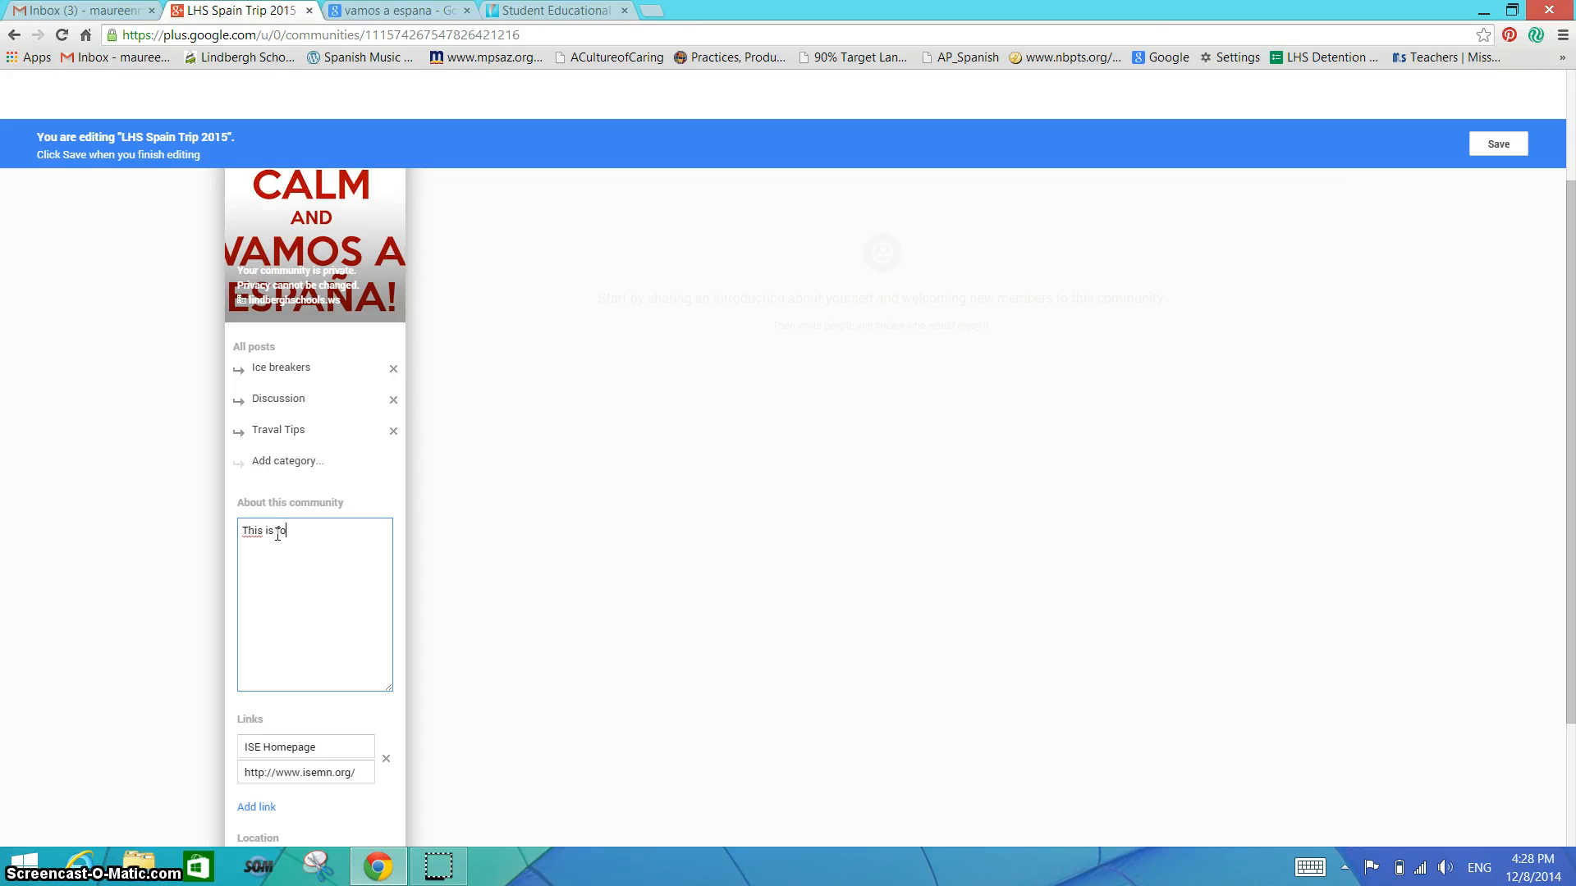
pyautogui.write('his is for LHS students who are traveling to Spain this summer!')
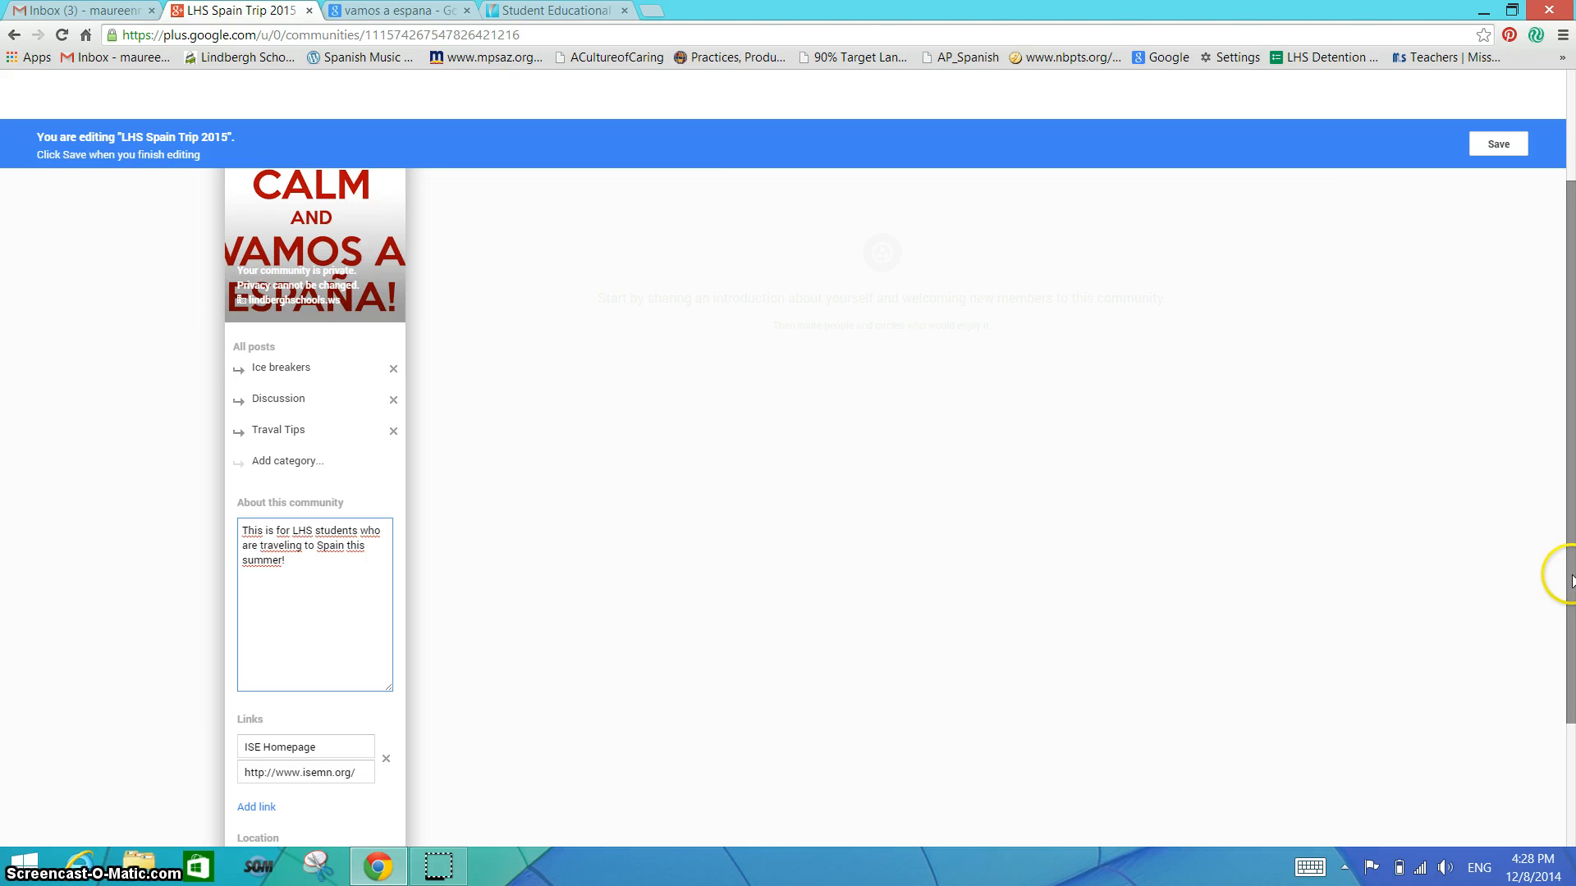
# - Save the edits made to the LHS Spain Trip 2015 community
pyautogui.scroll(2, 1562, 567)
pyautogui.moveTo(1572, 531); pyautogui.dragTo(1569, 465)
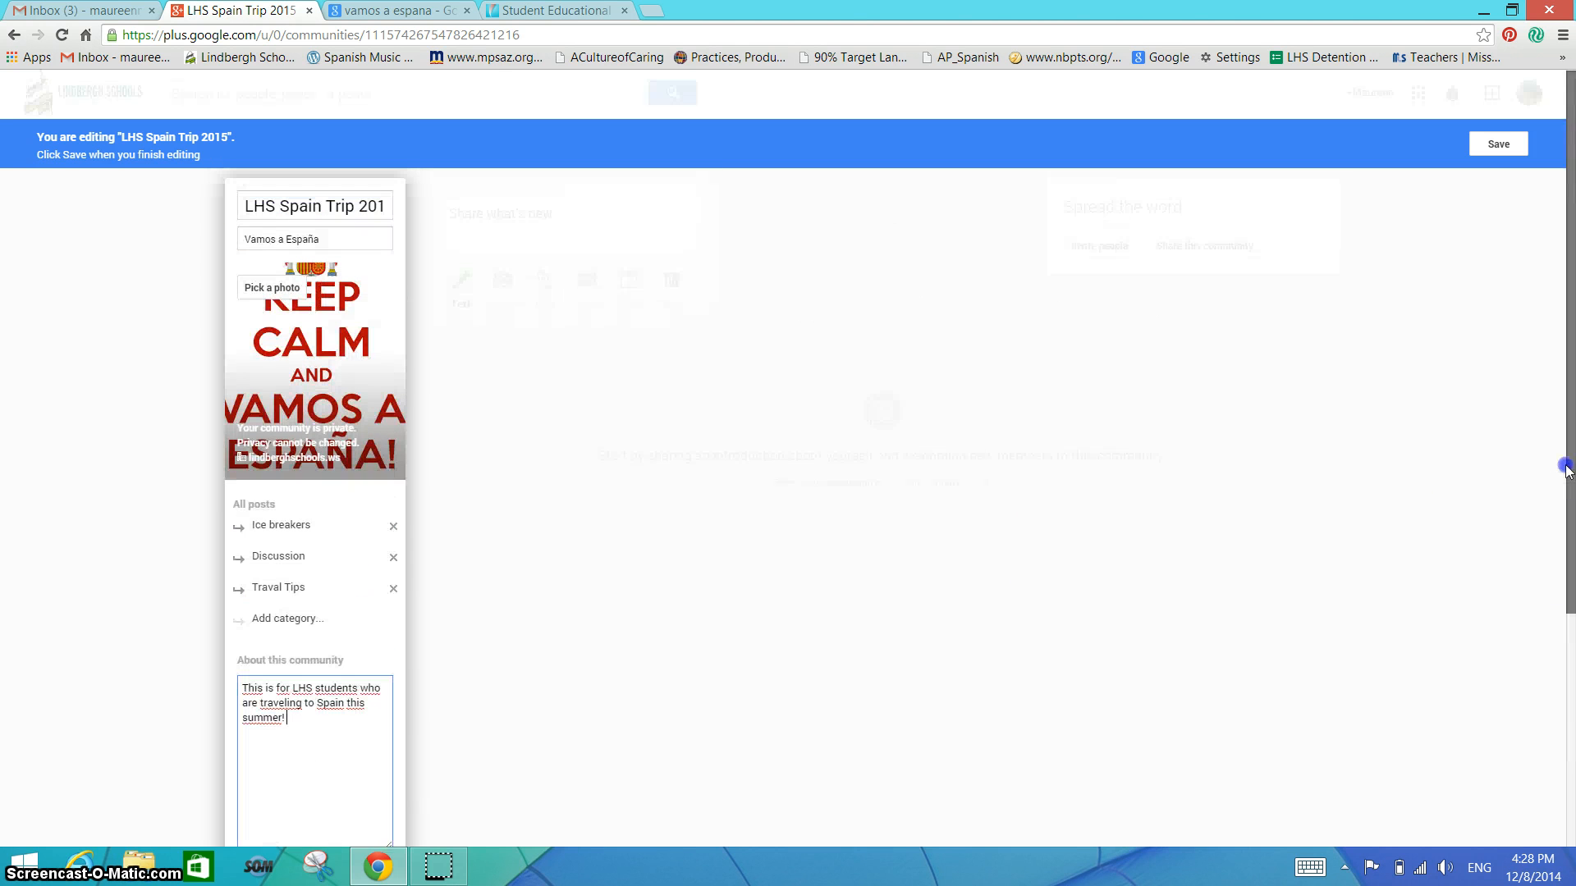
pyautogui.click(1507, 143)
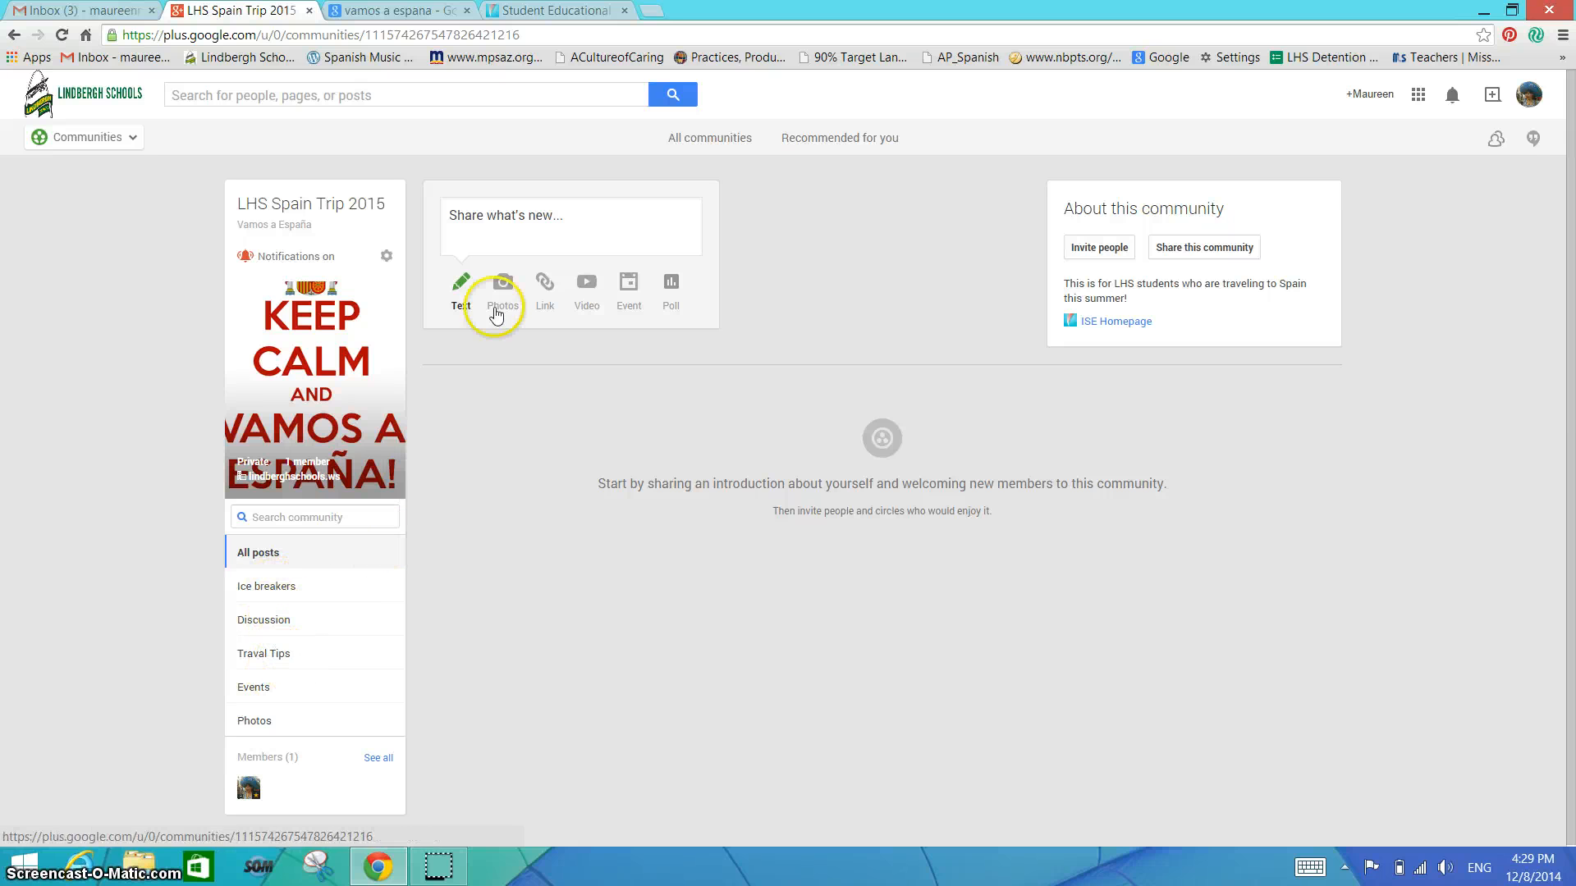
# - Start a new community event titled "1st Meeting" and view its basic event options without changing them
pyautogui.click(542, 222)
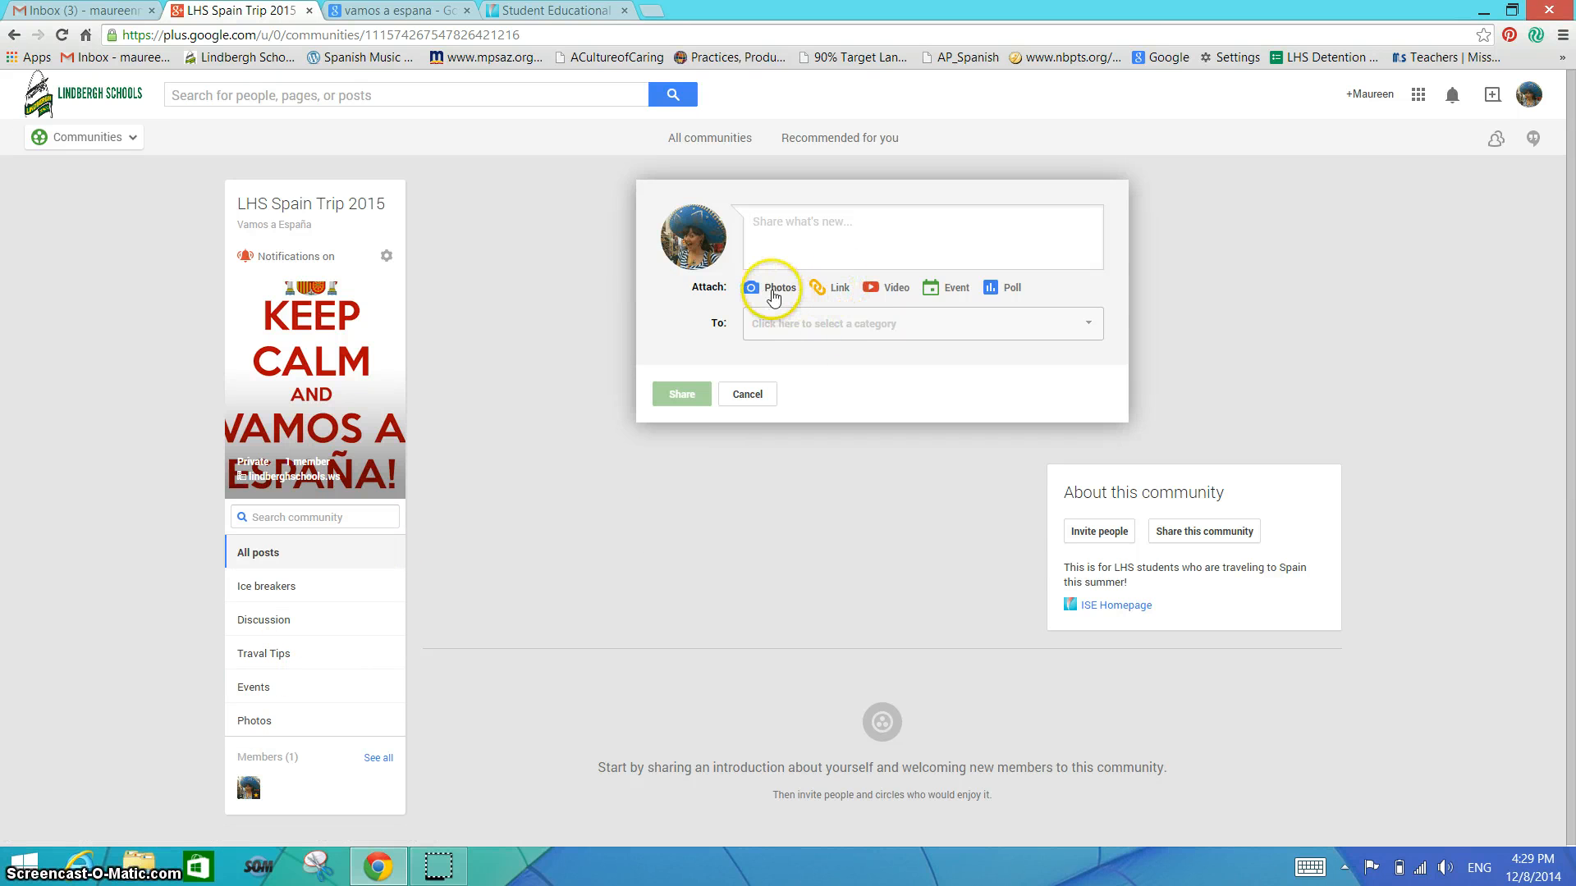
pyautogui.click(951, 293)
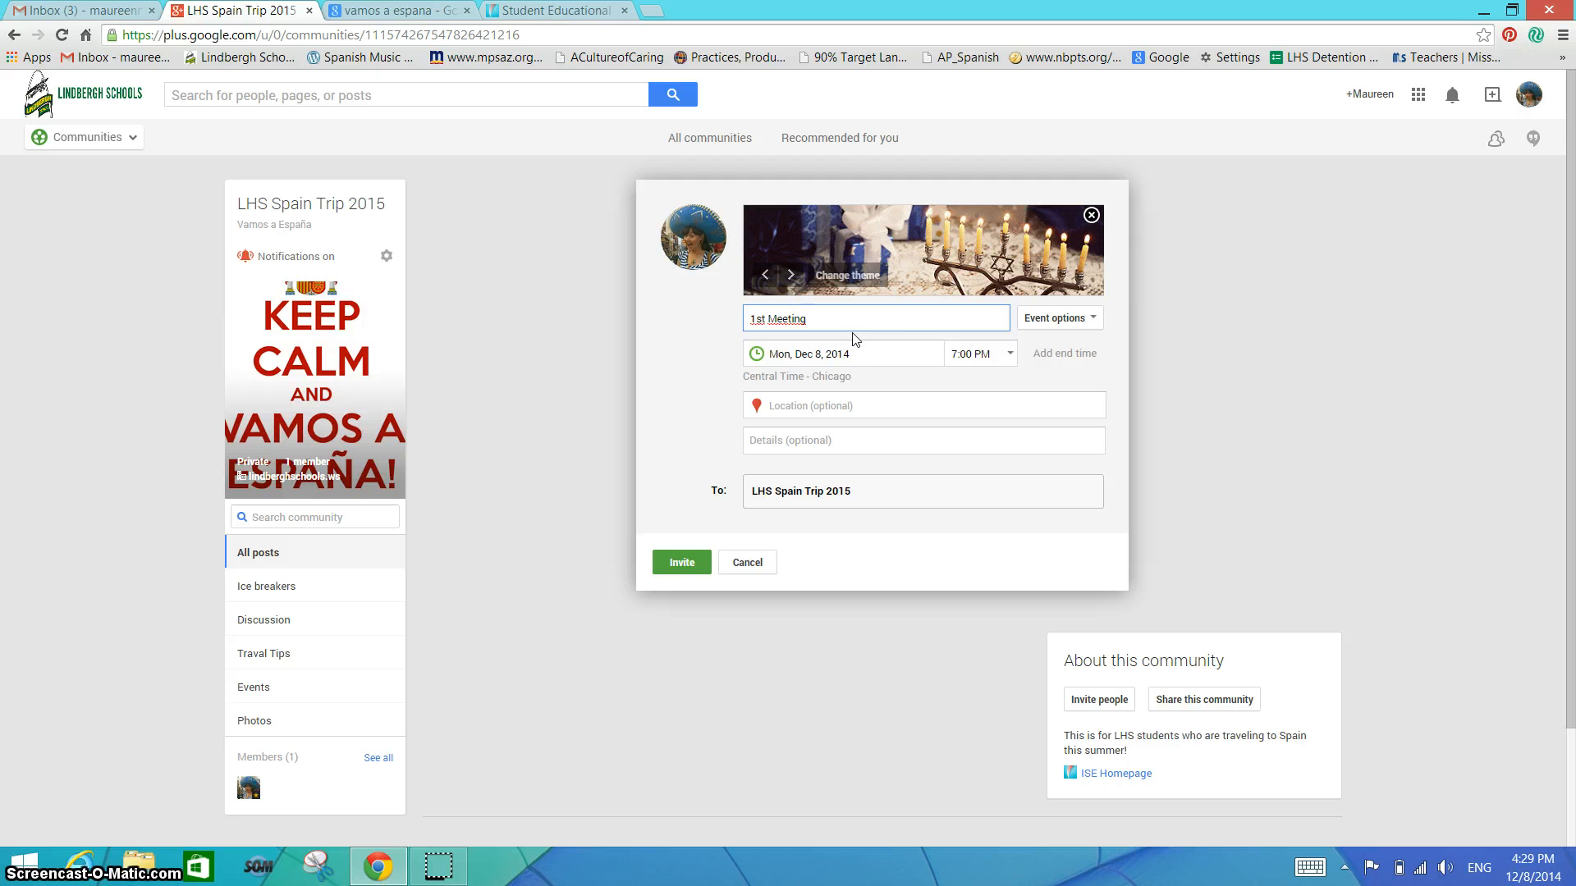
pyautogui.click(1082, 319)
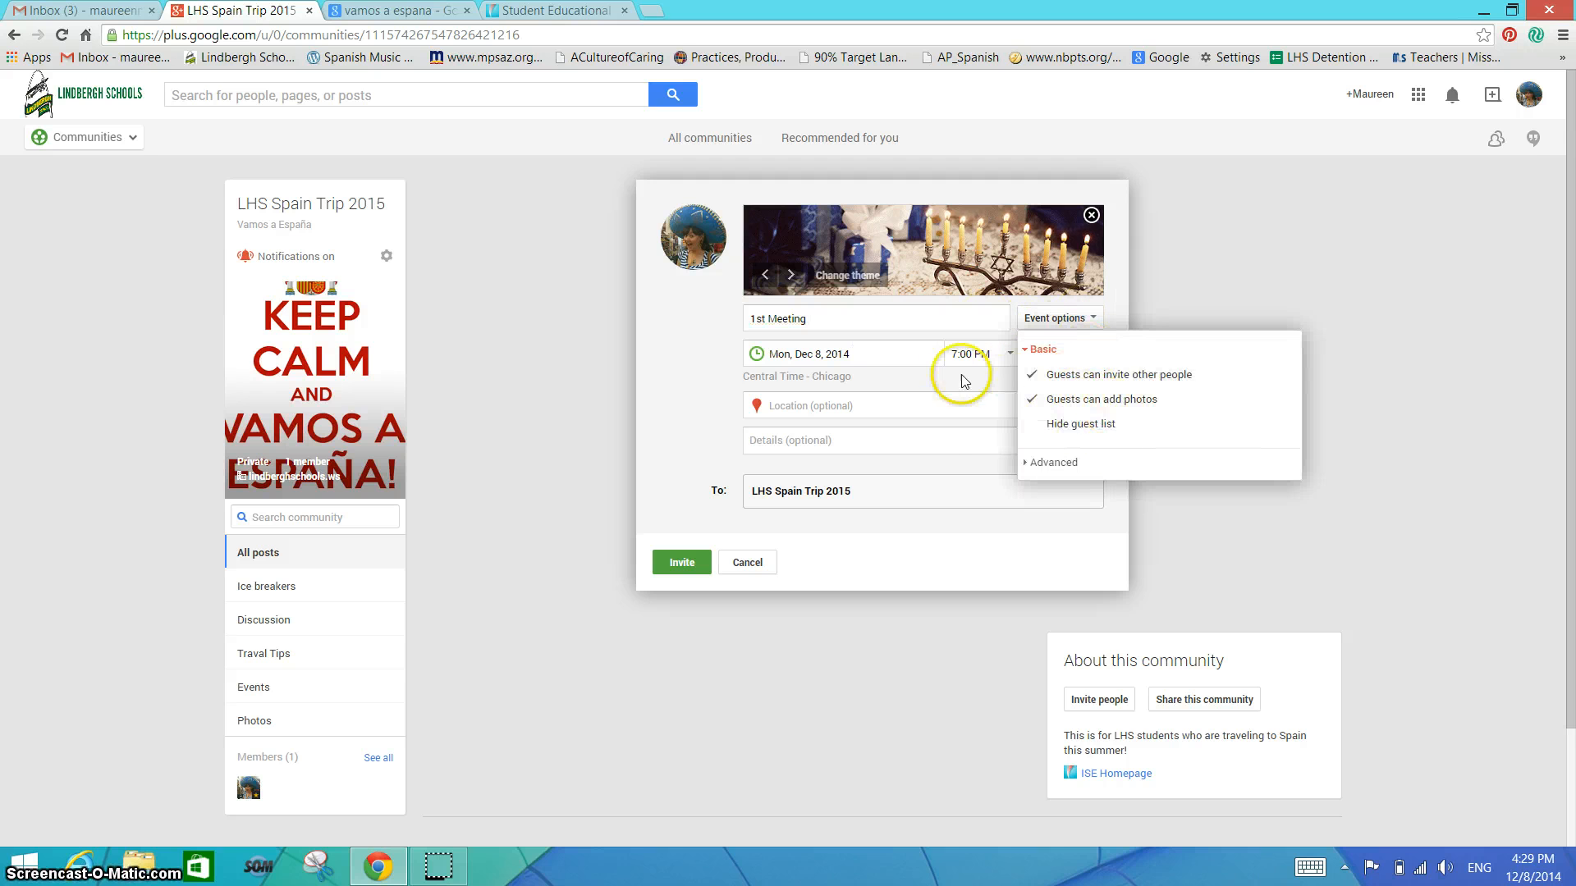
pyautogui.click(906, 386)
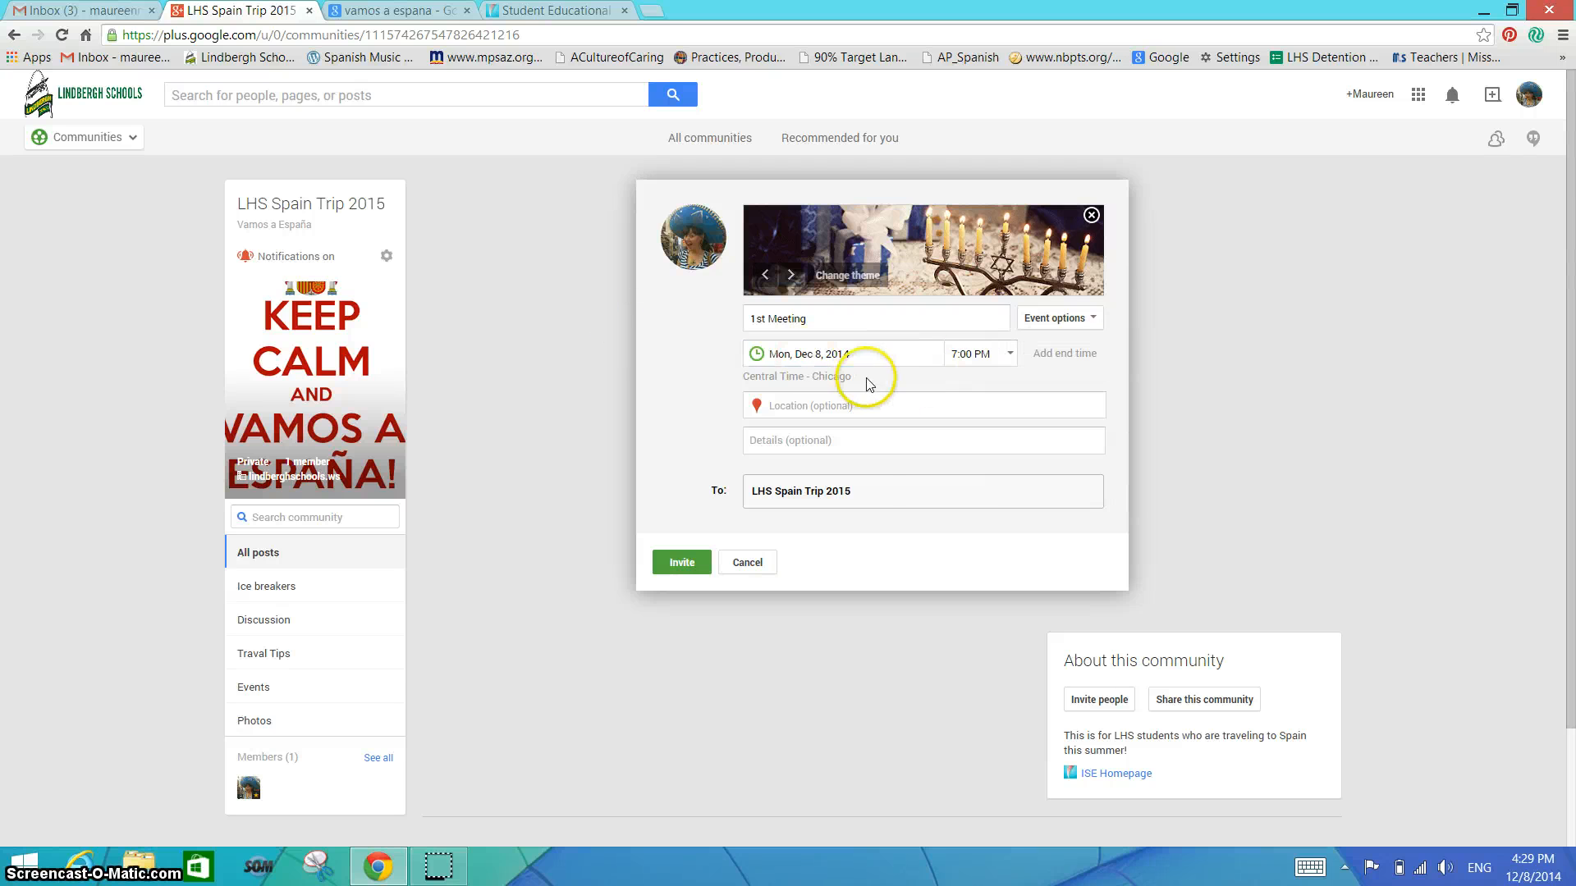
# - Schedule the 1st Meeting event for Dec 11, 2014, from 2:30 PM to 3:30 PM
pyautogui.click(897, 354)
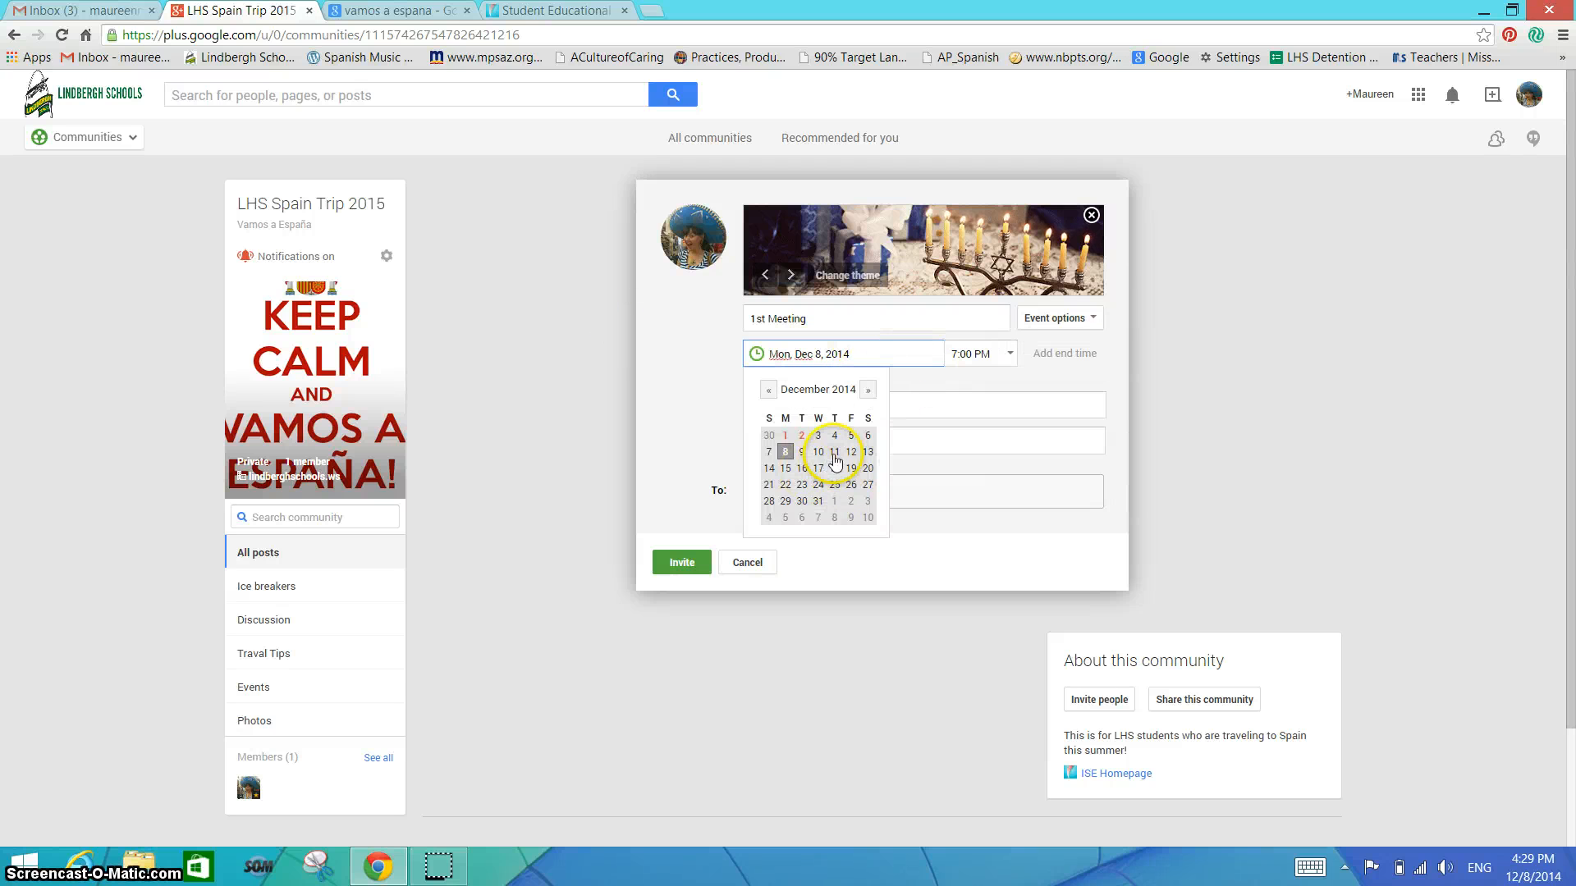
pyautogui.click(835, 456)
pyautogui.click(1007, 354)
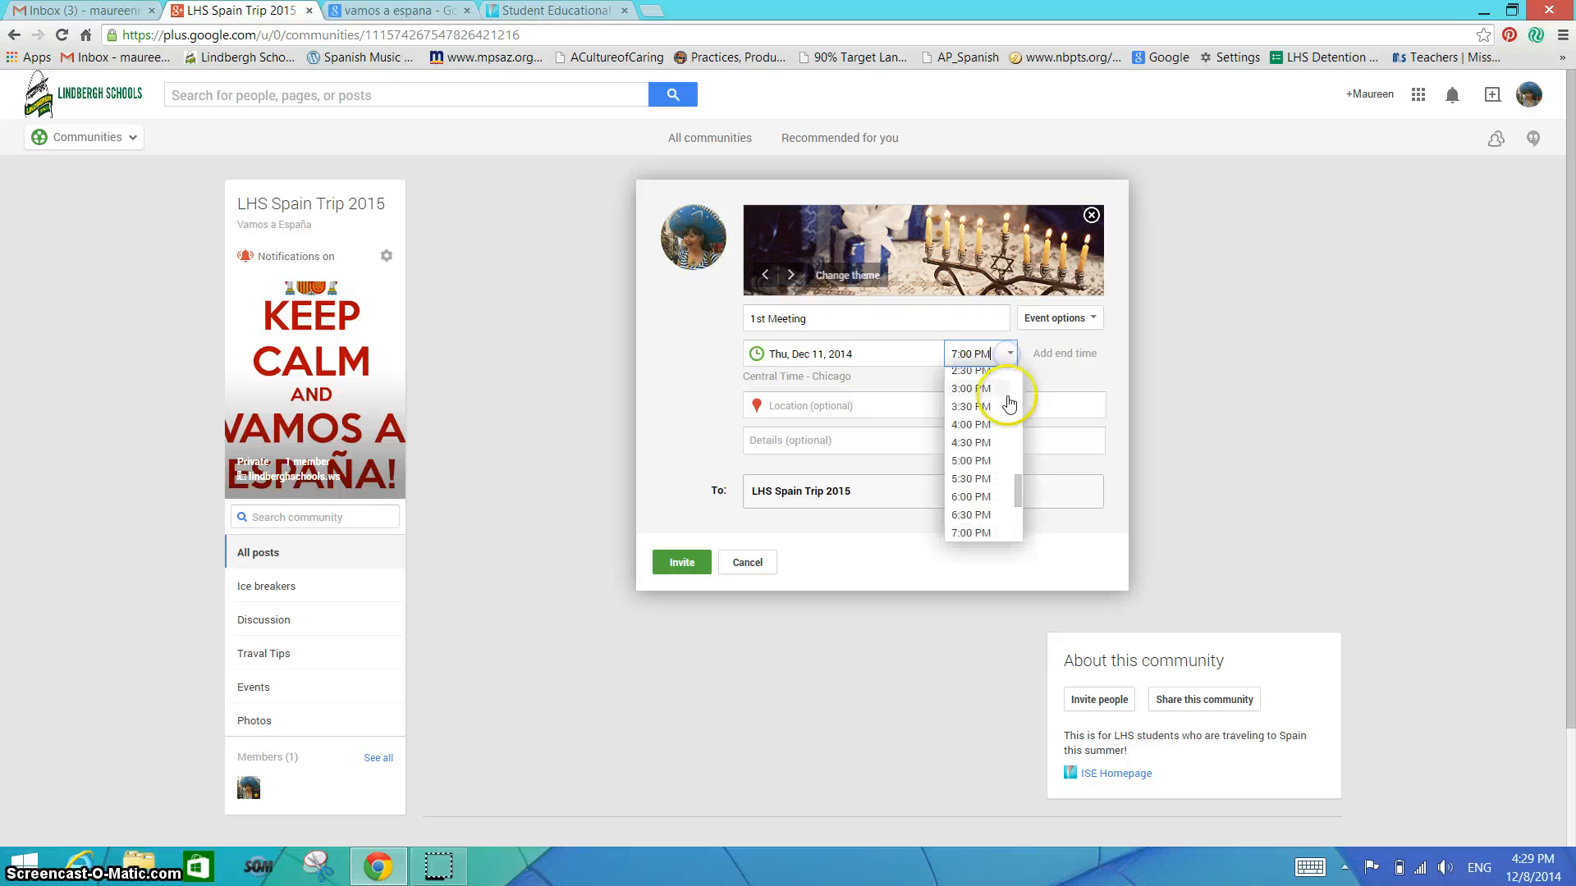
pyautogui.click(973, 370)
pyautogui.click(1063, 353)
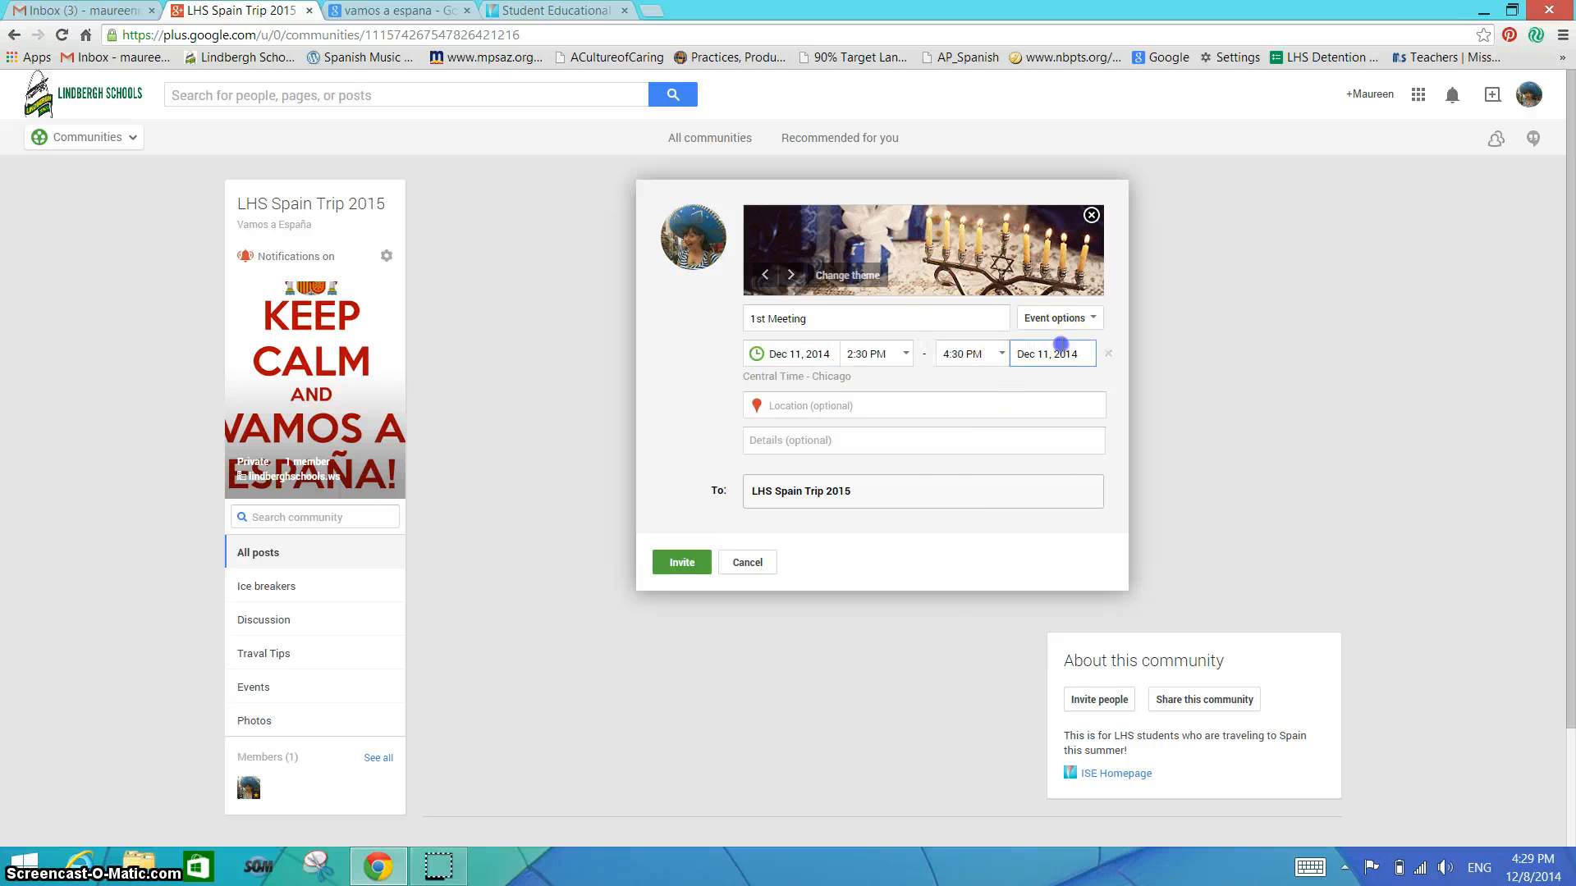
pyautogui.click(1002, 356)
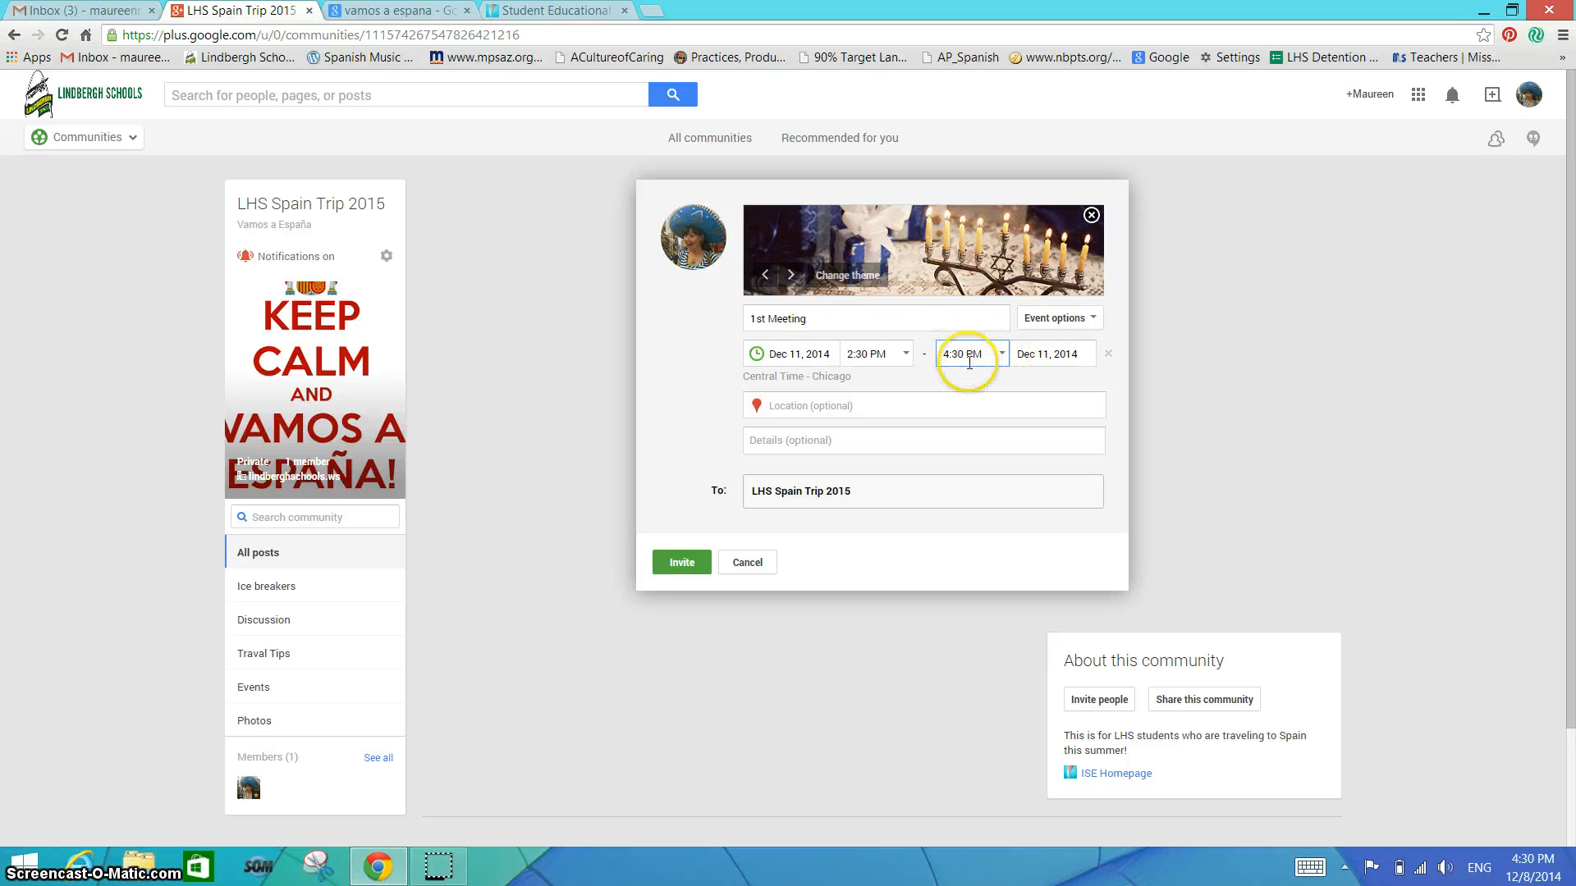
pyautogui.click(1001, 357)
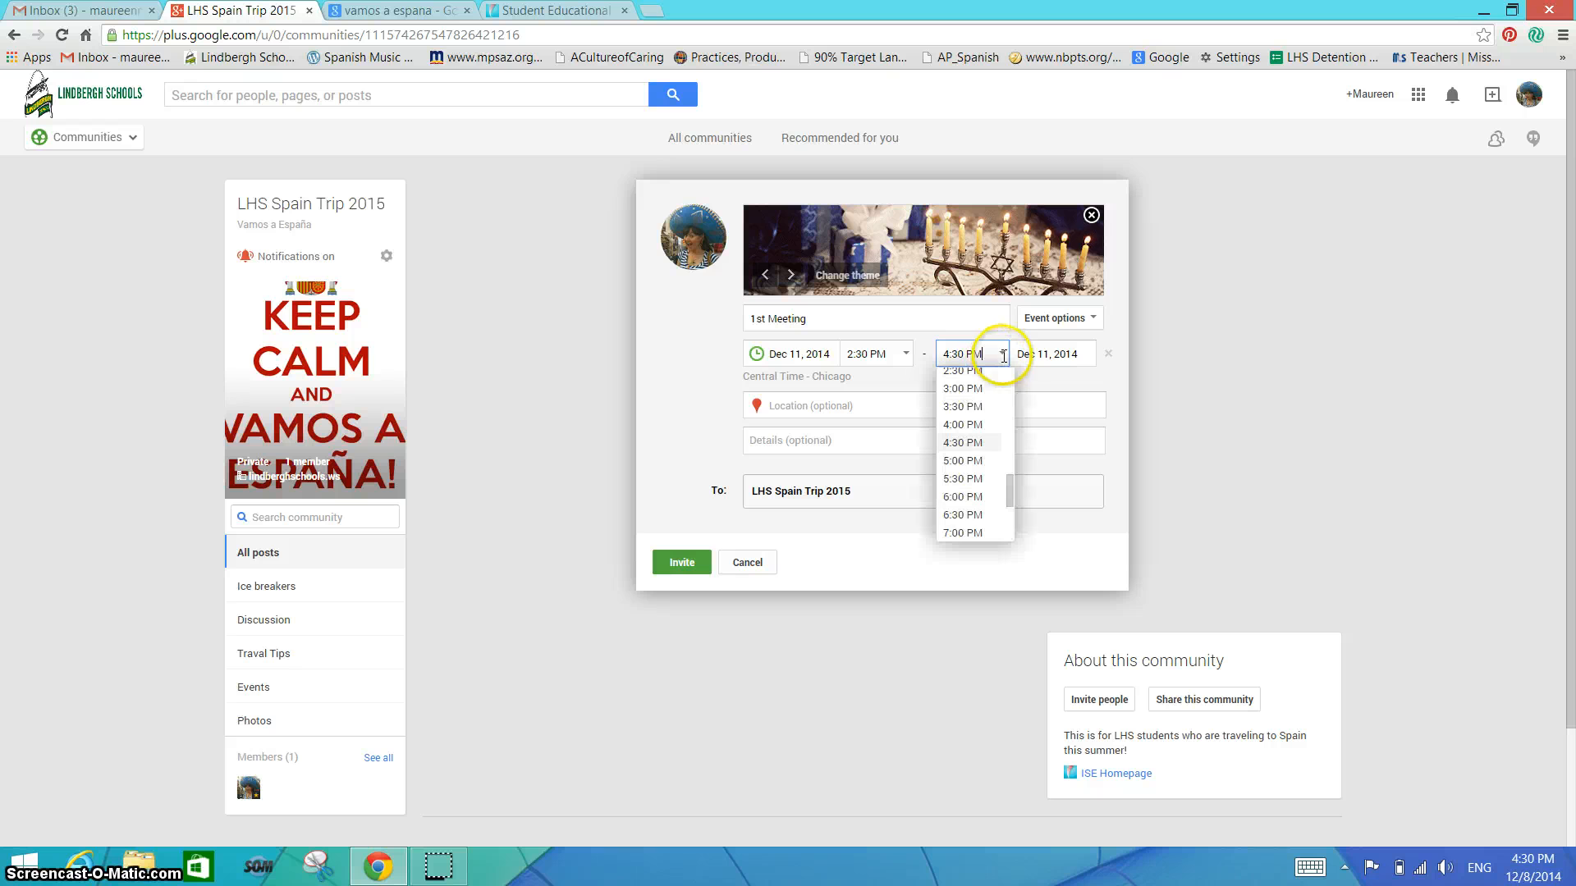
pyautogui.click(994, 408)
# - Set the event location to LHS Room 336 and send the invitation to the LHS Spain Trip 2015 community
pyautogui.click(866, 409)
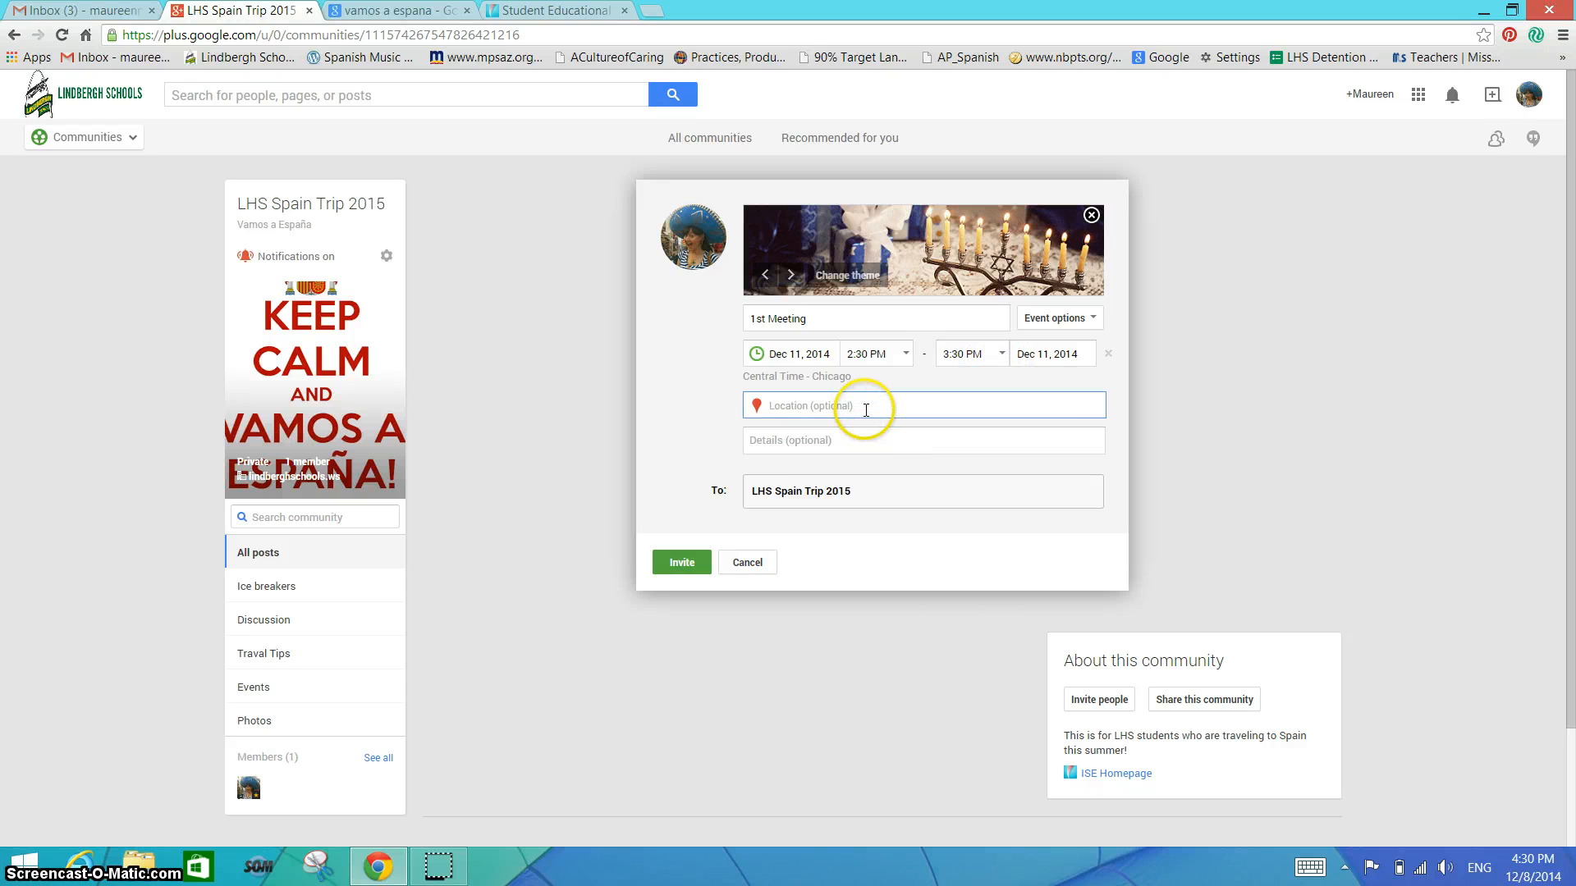
pyautogui.write('LHS R')
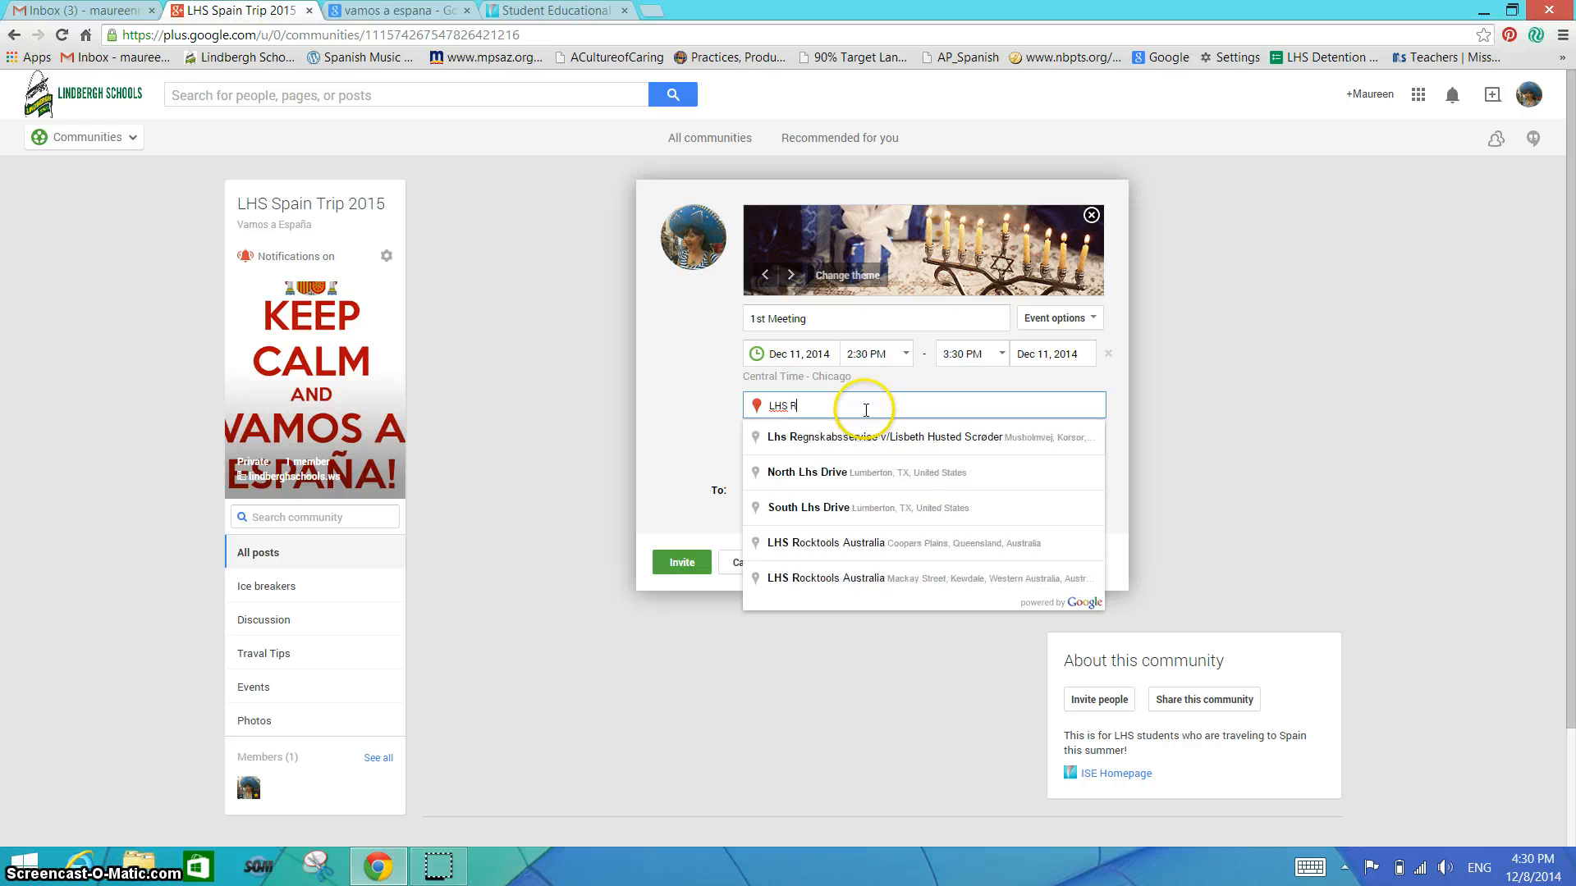
pyautogui.write('oom 33')
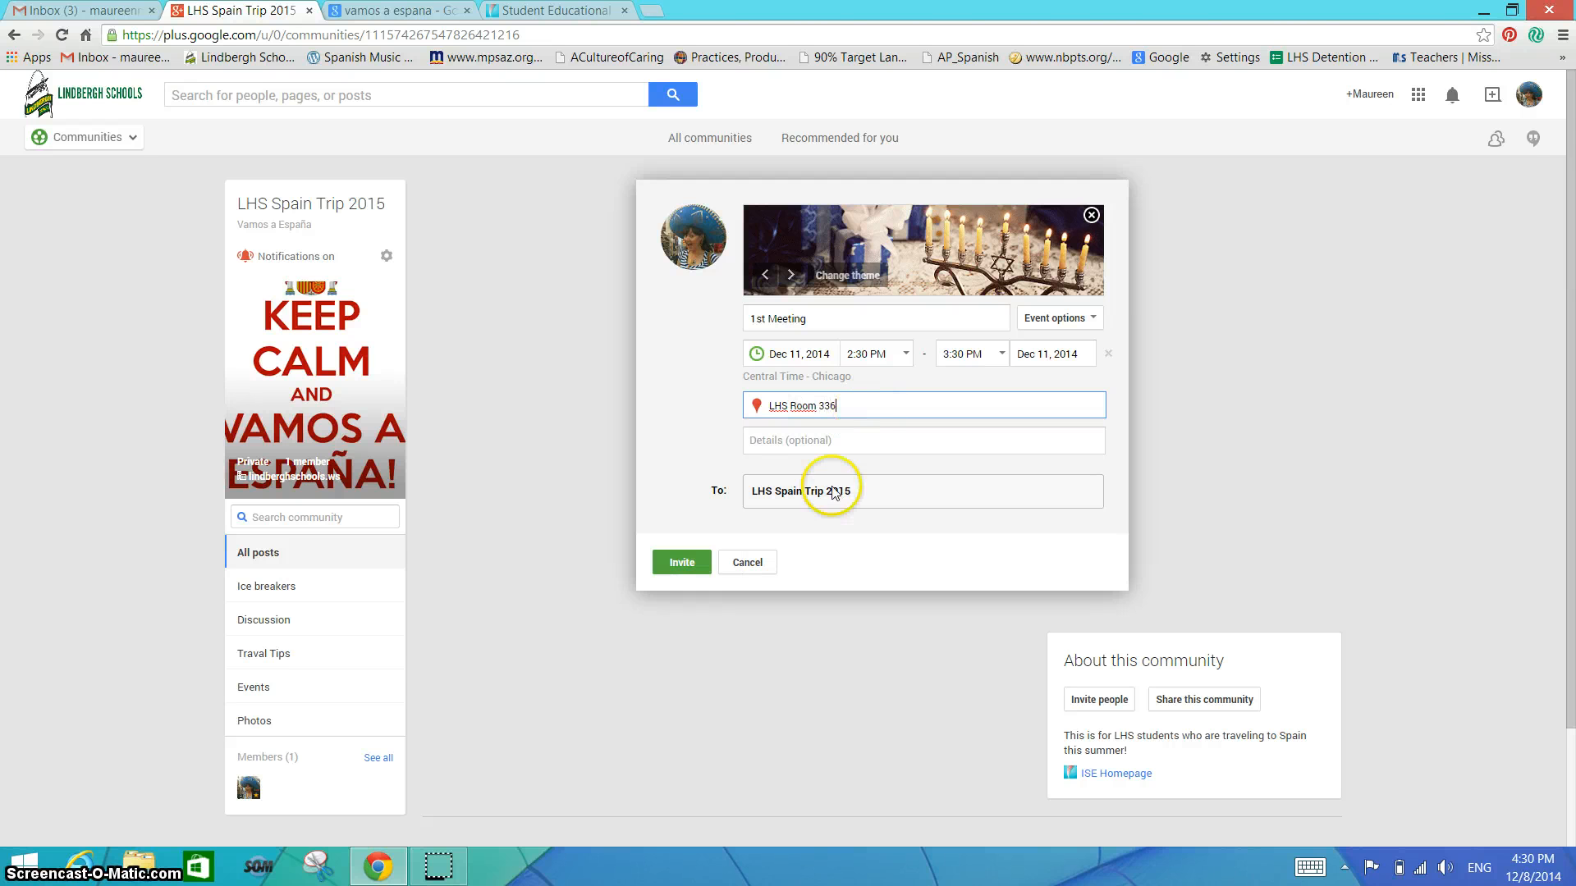
pyautogui.write('6')
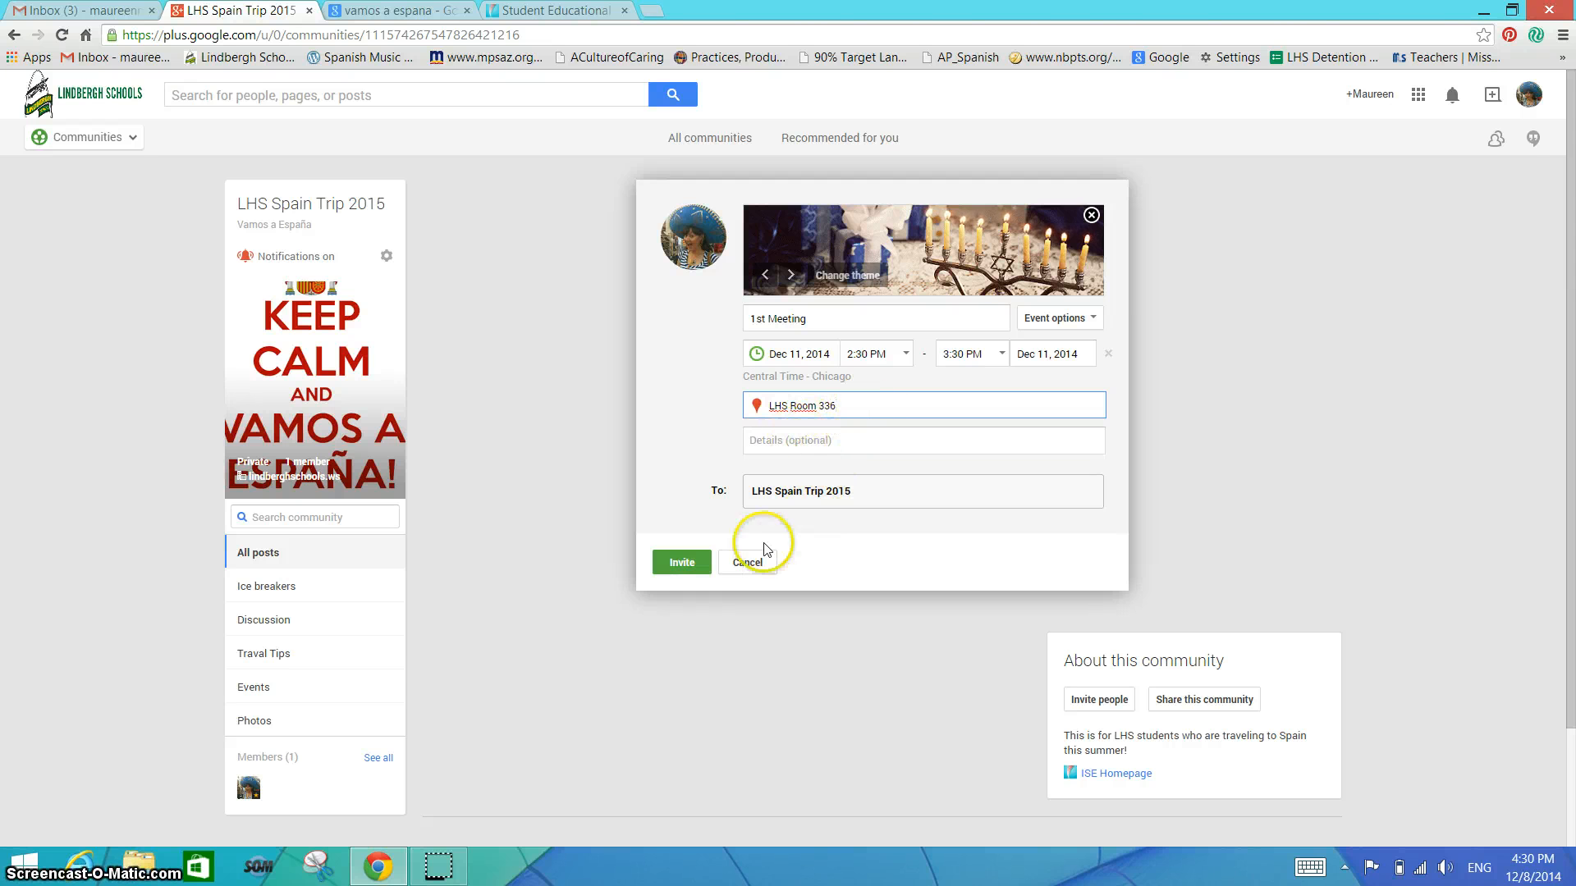
pyautogui.click(692, 564)
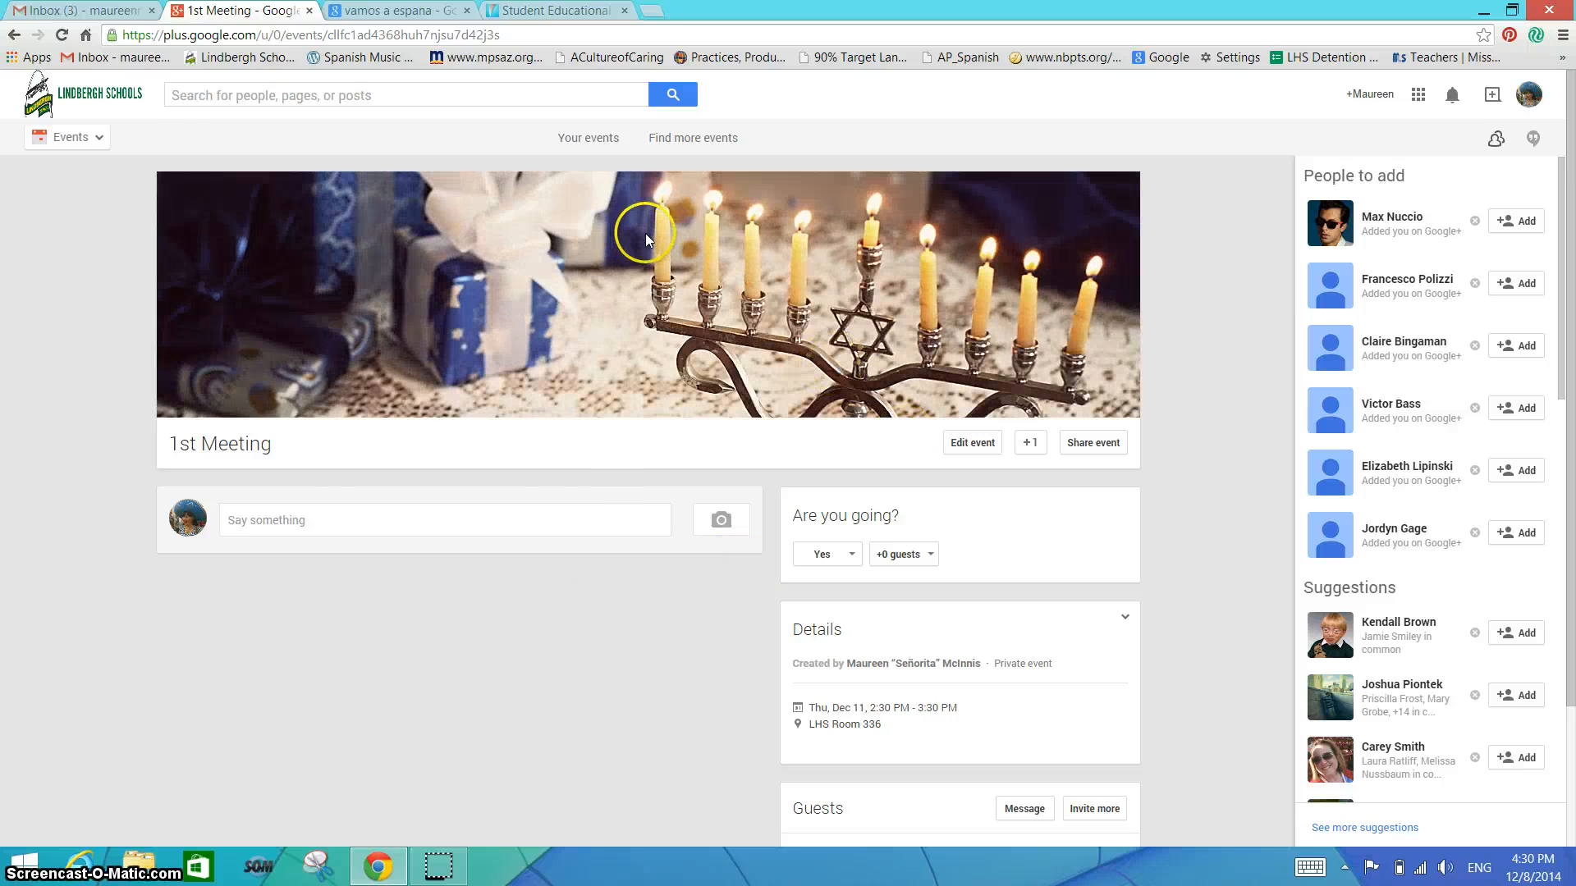
# - Return to the LHS Spain Trip 2015 community and test its ISE Homepage link, closing the opened page
pyautogui.moveTo(77, 139)
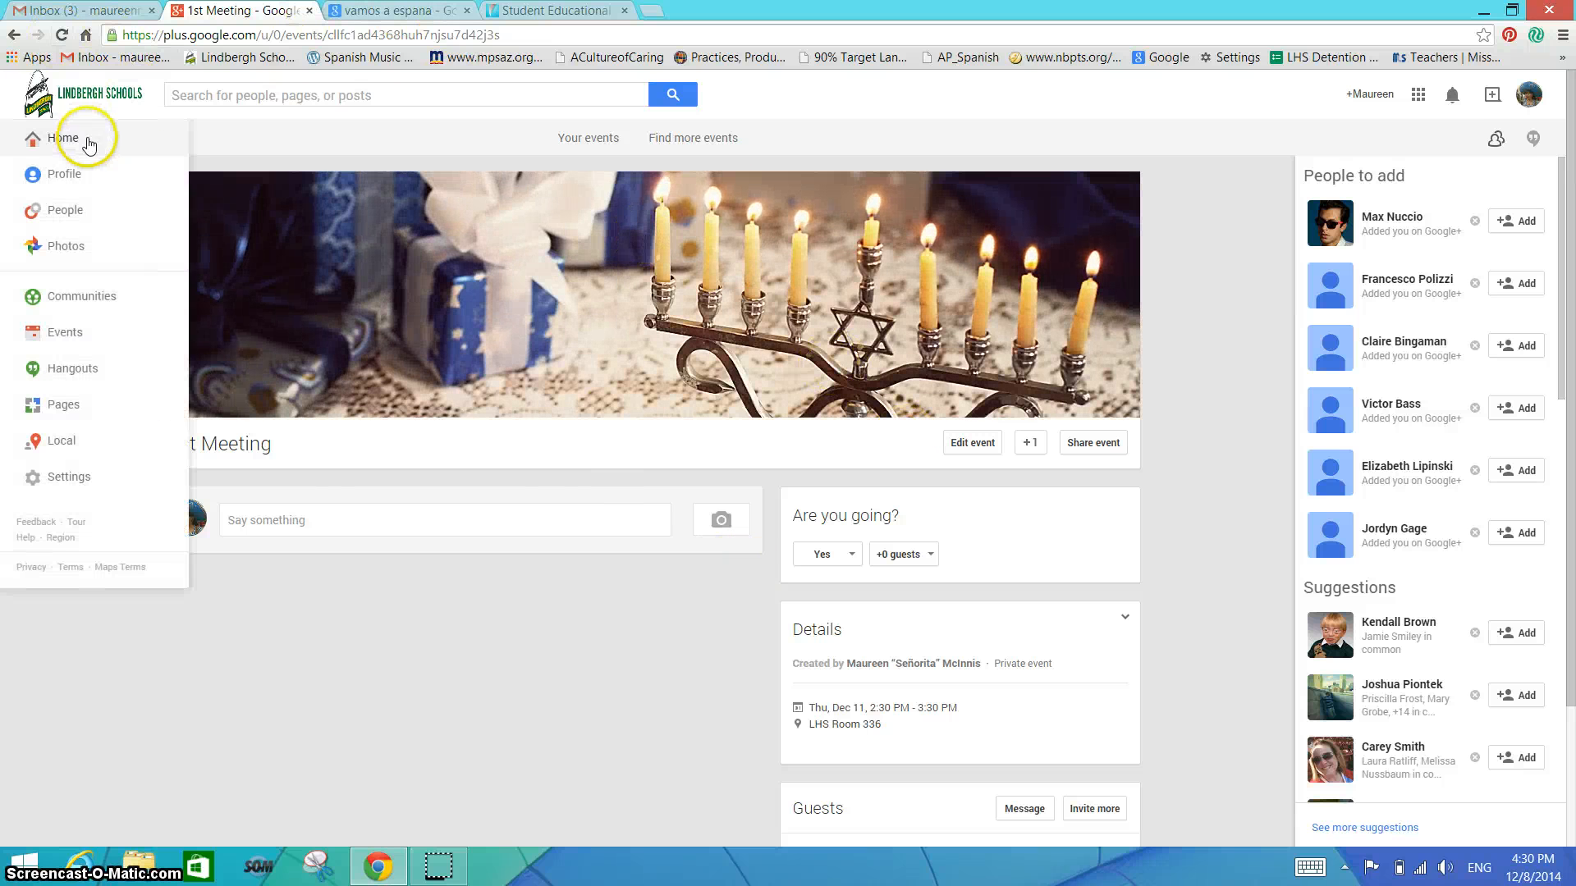
pyautogui.click(97, 297)
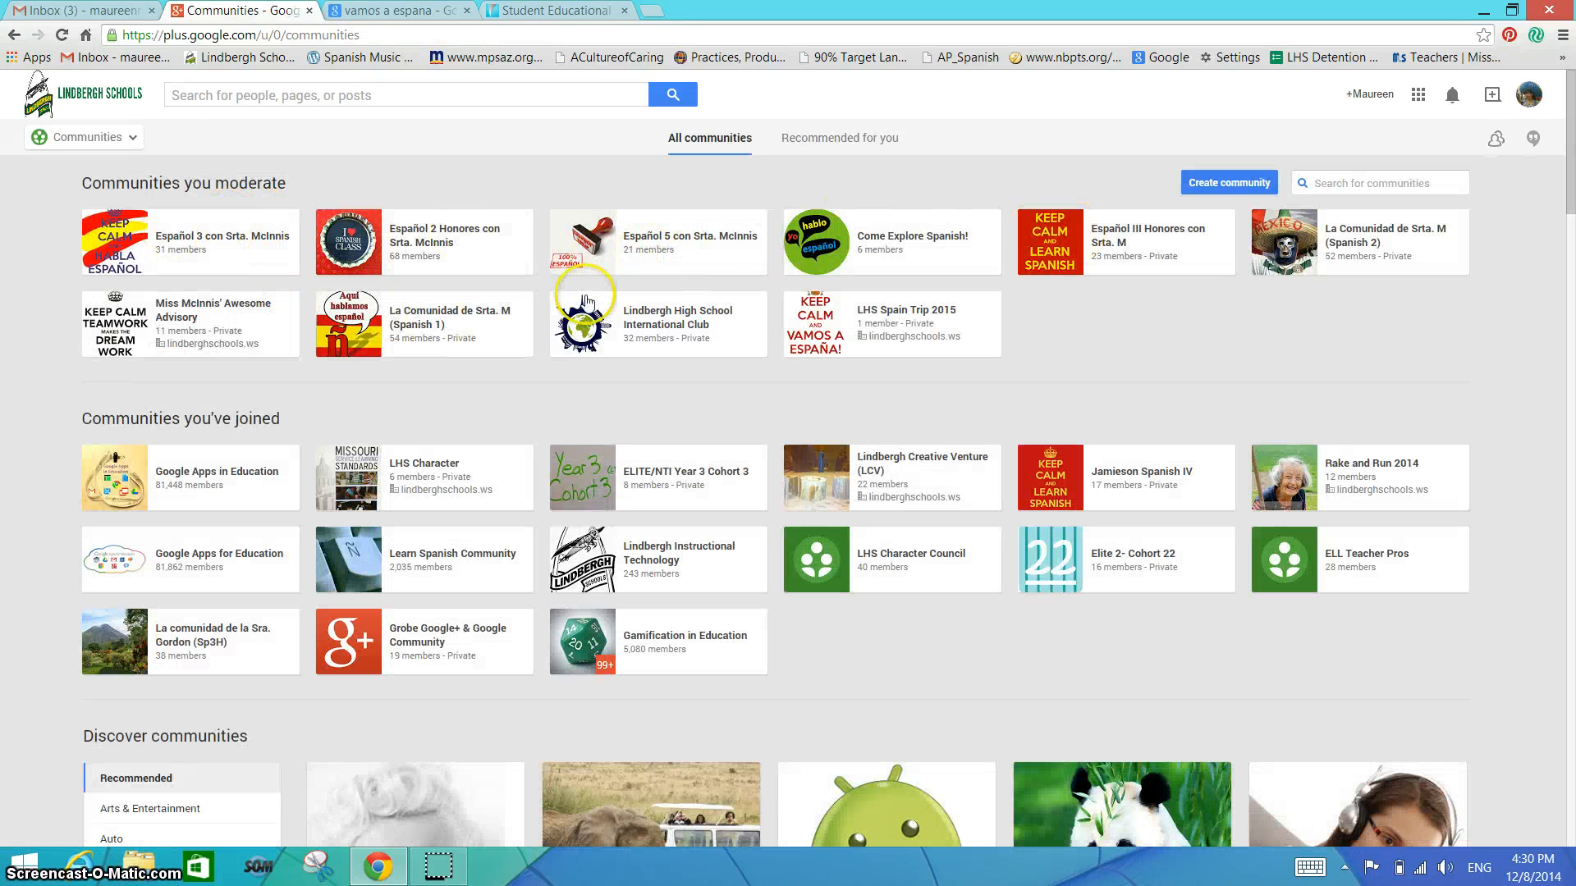
pyautogui.click(930, 311)
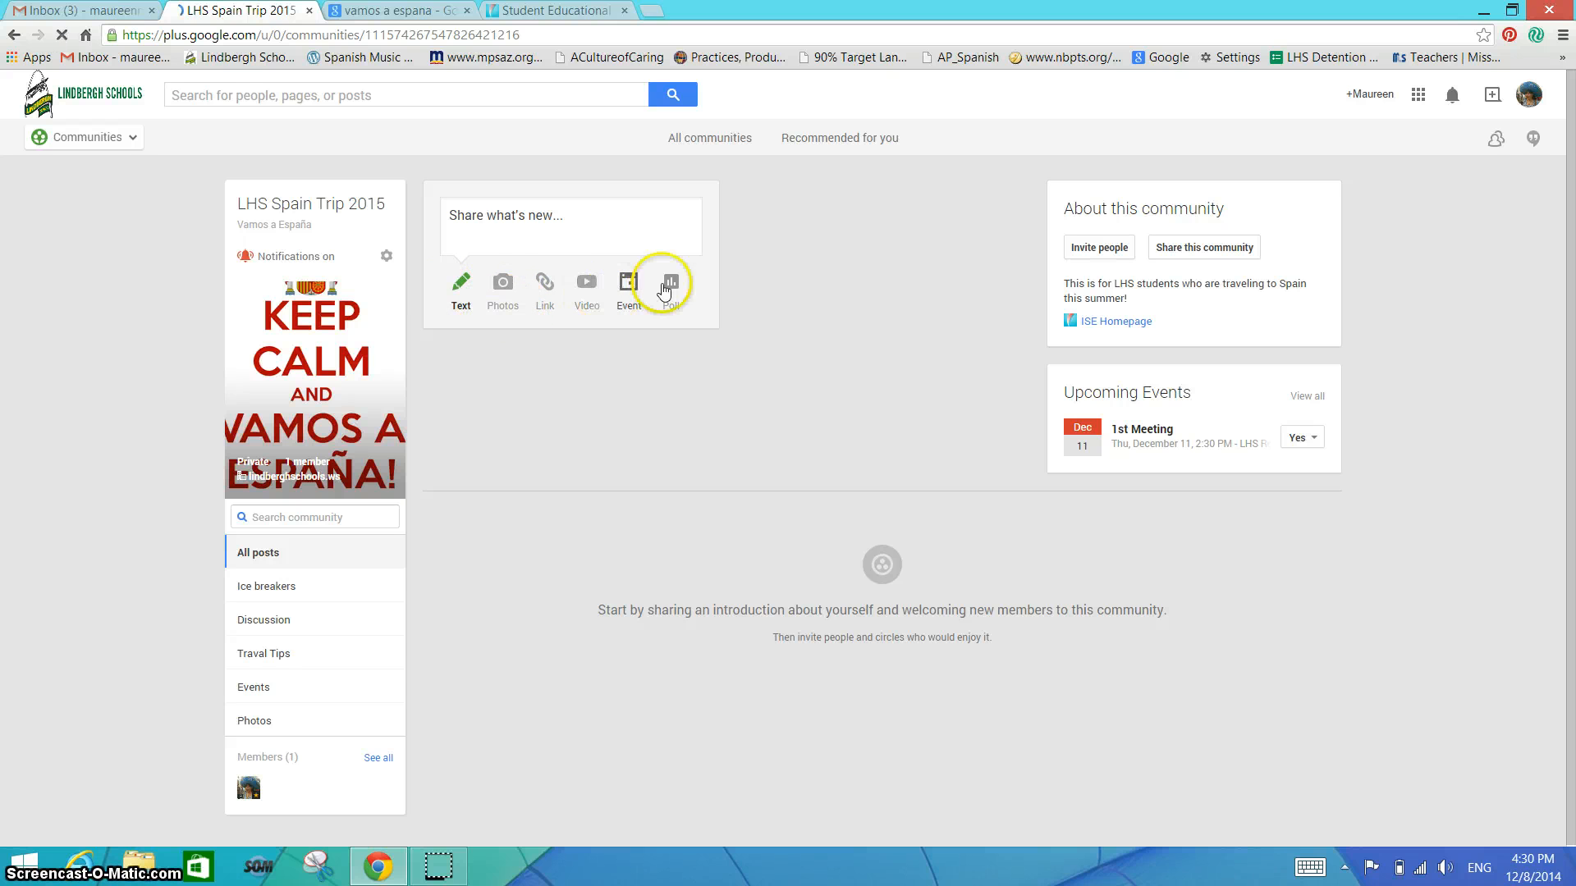
pyautogui.click(1129, 326)
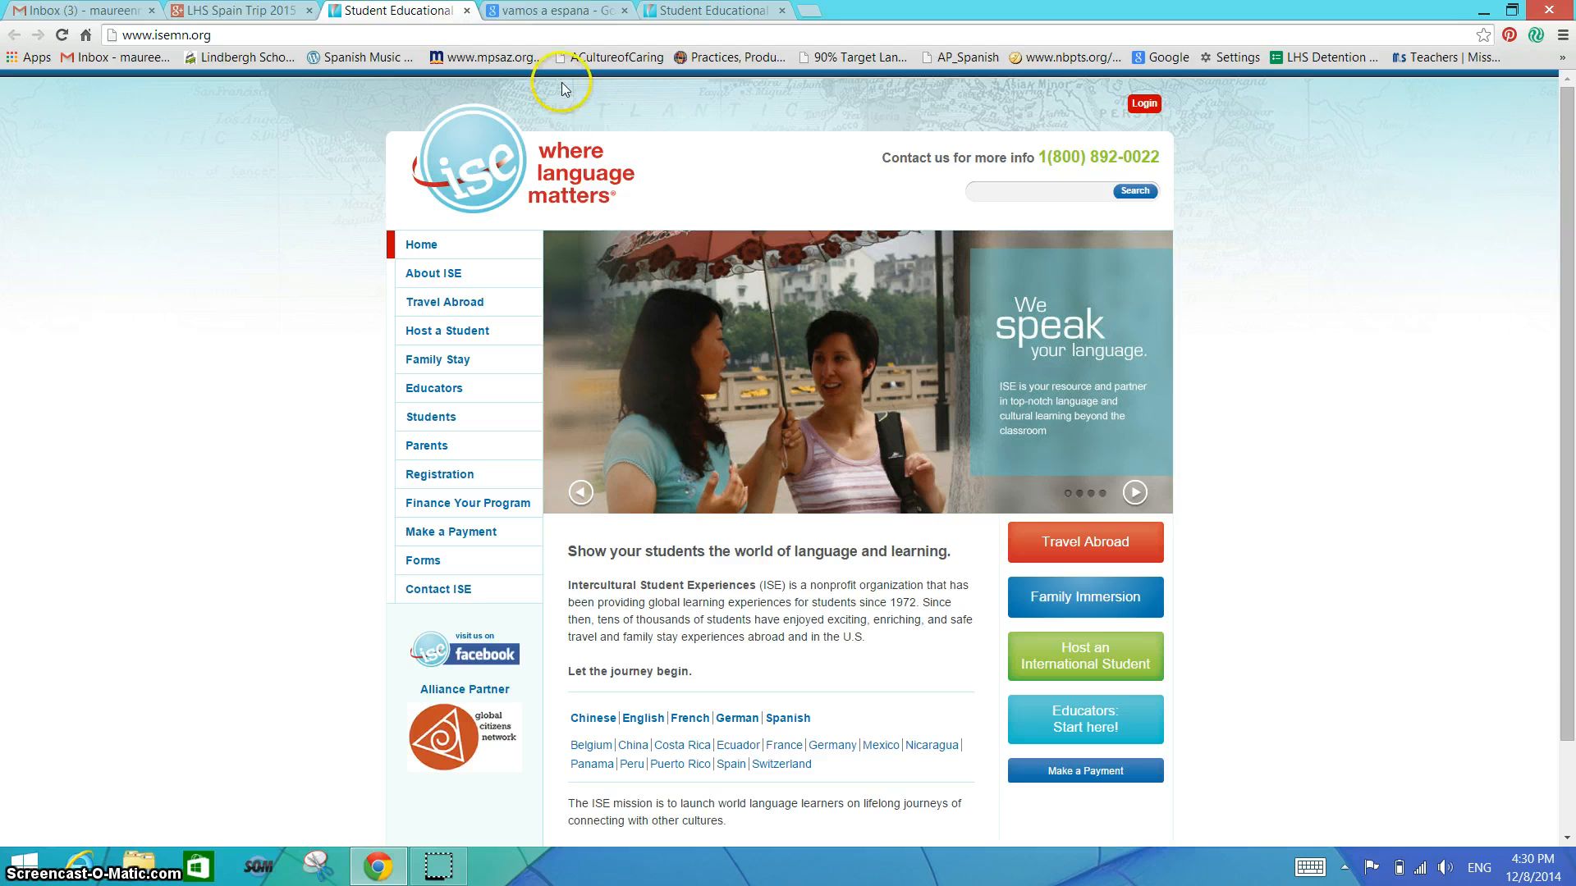
pyautogui.click(468, 10)
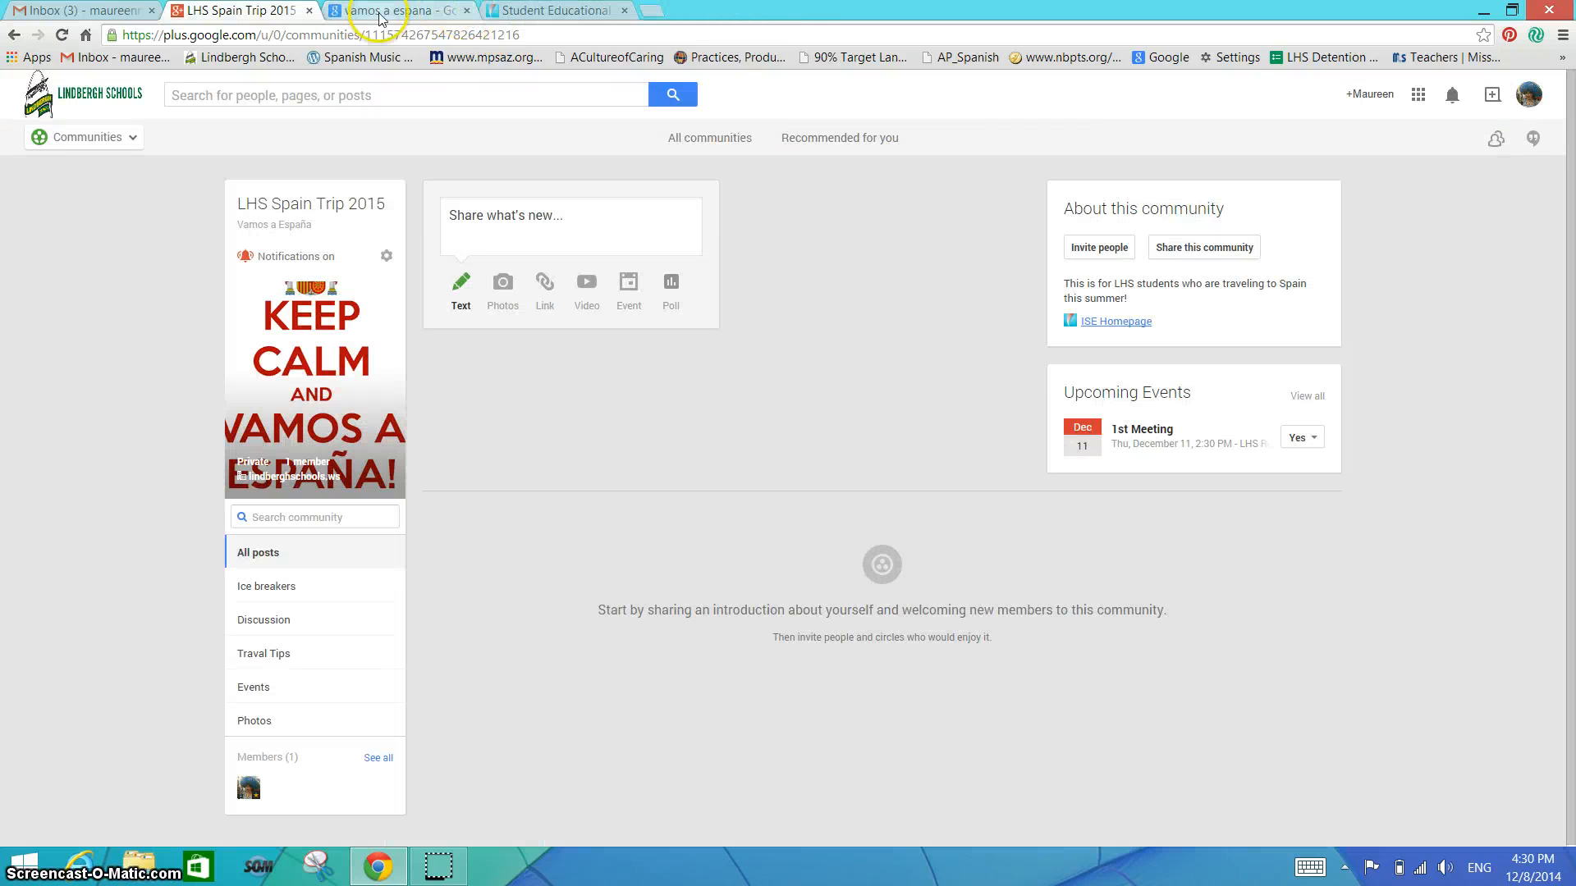
# - Open the moderated Español 5 class community and look over its posts and category list as an example
pyautogui.click(103, 139)
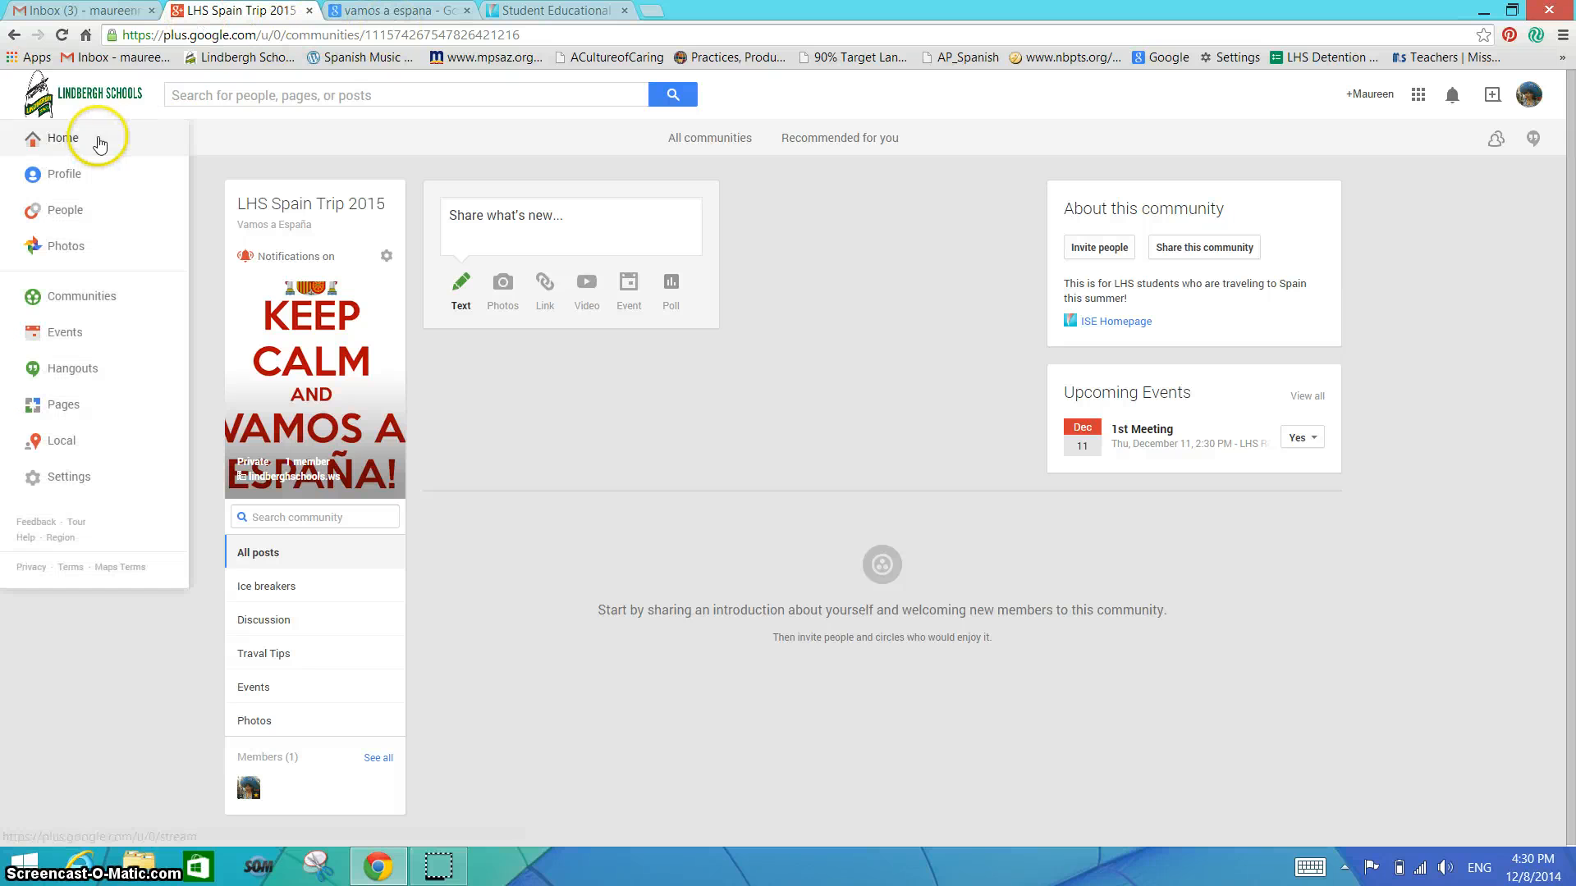
pyautogui.click(122, 297)
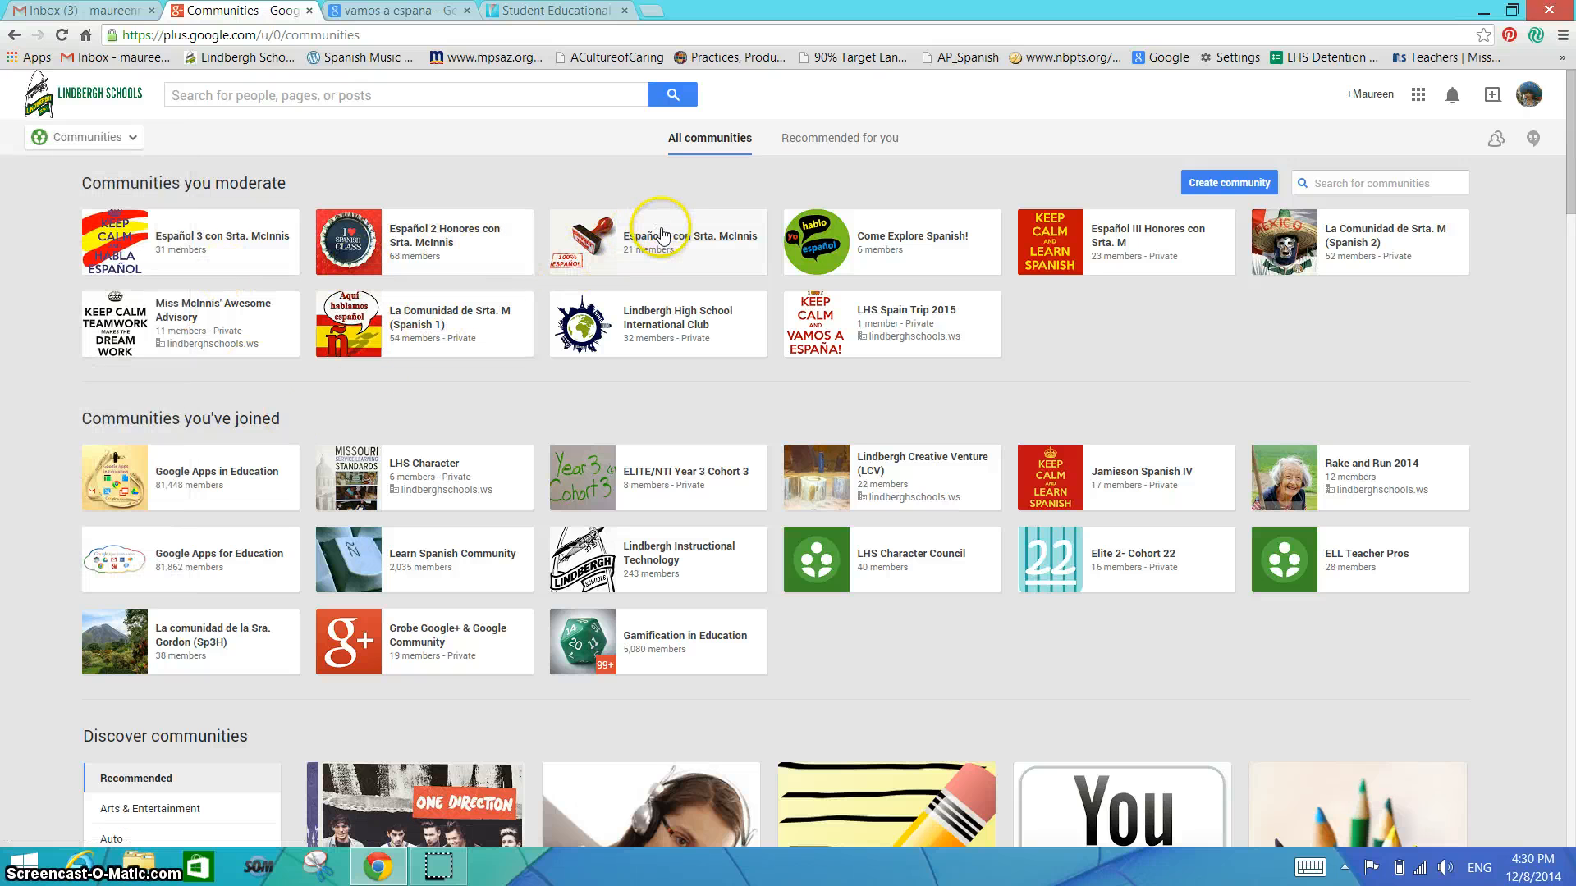
pyautogui.click(663, 234)
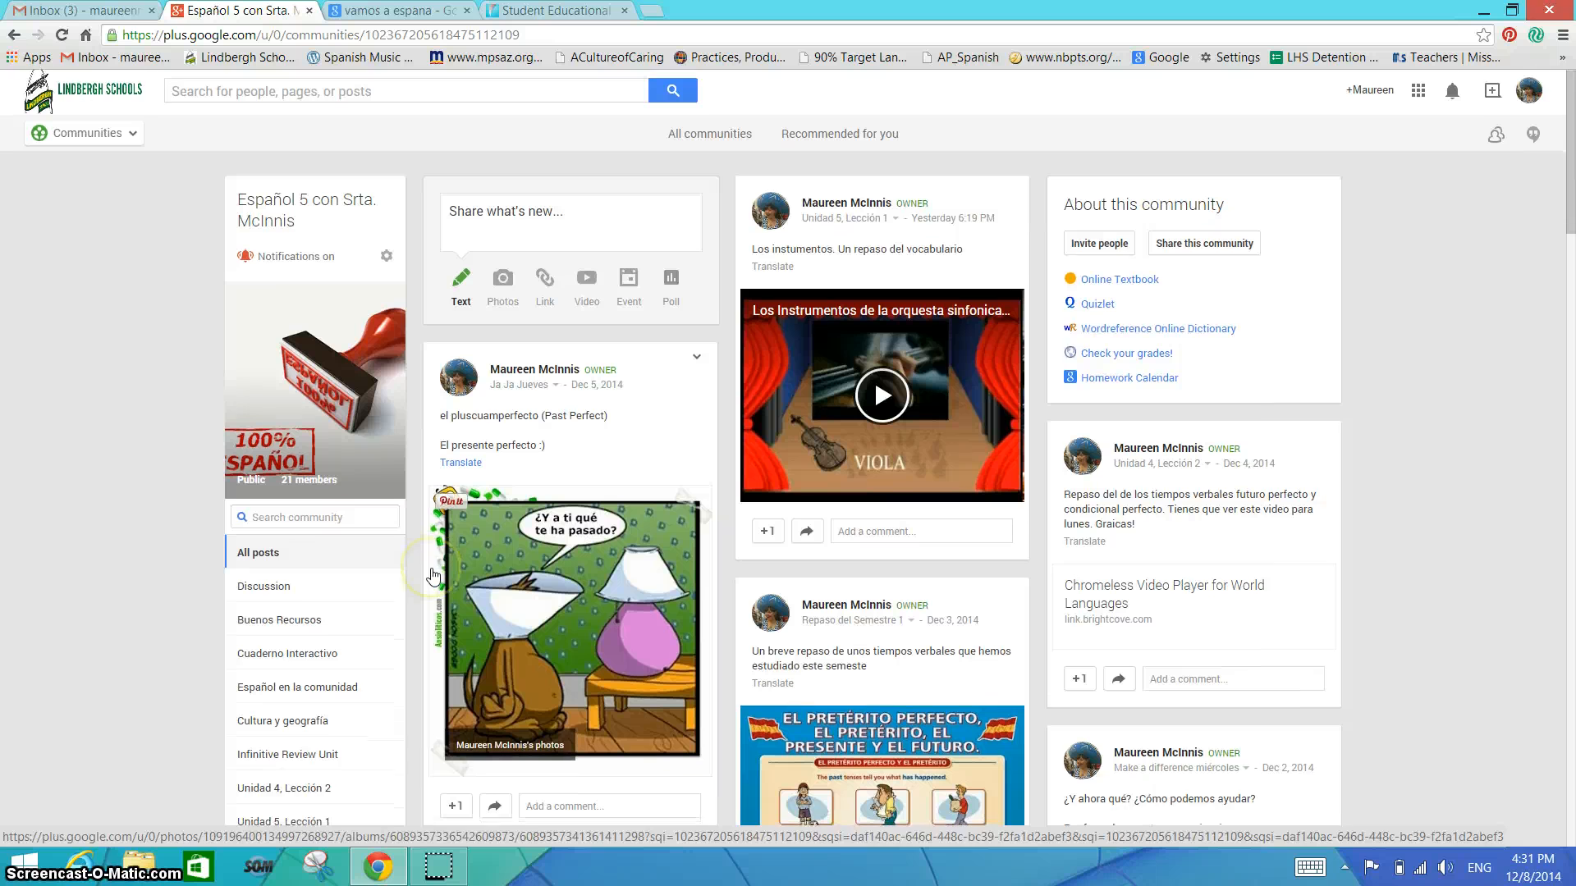
pyautogui.scroll(-1, 427, 574)
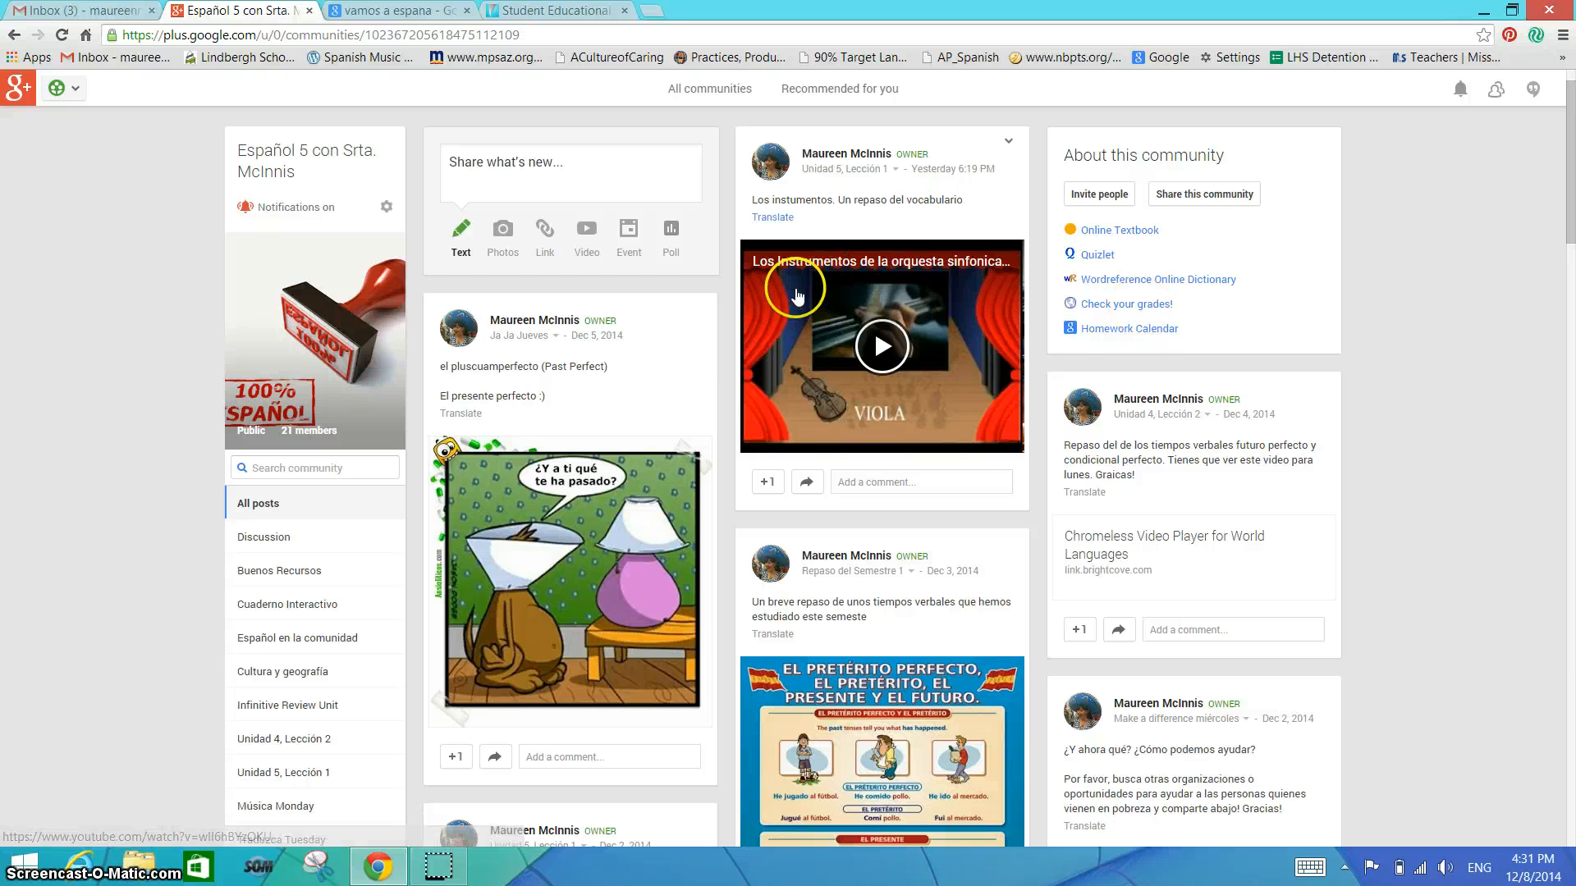
pyautogui.scroll(-3, 876, 273)
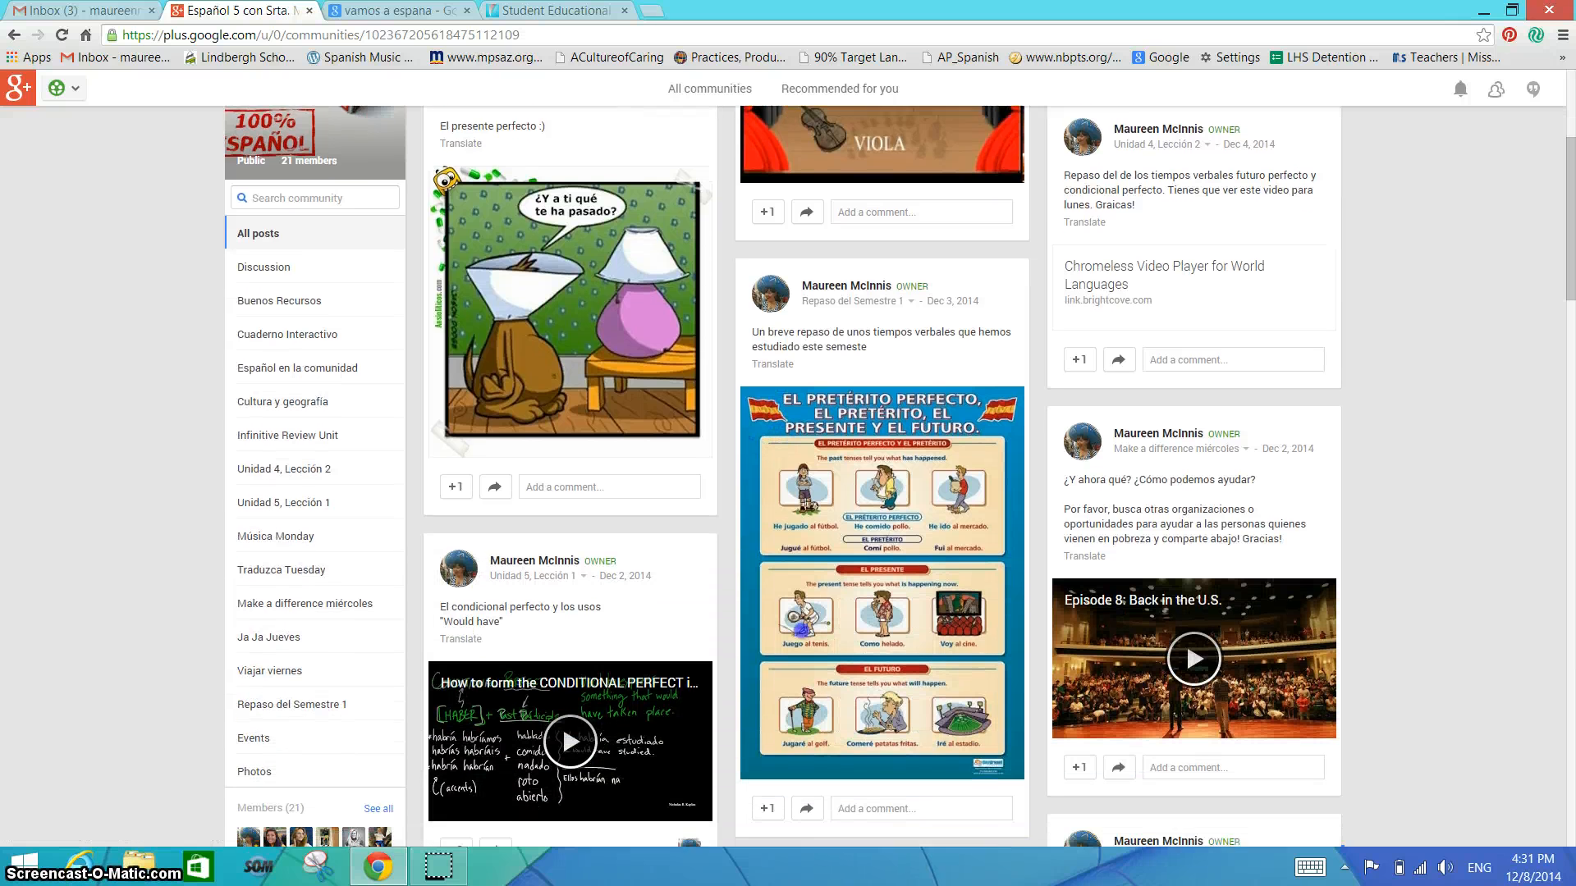
pyautogui.scroll(-4, 991, 528)
pyautogui.scroll(4, 1186, 507)
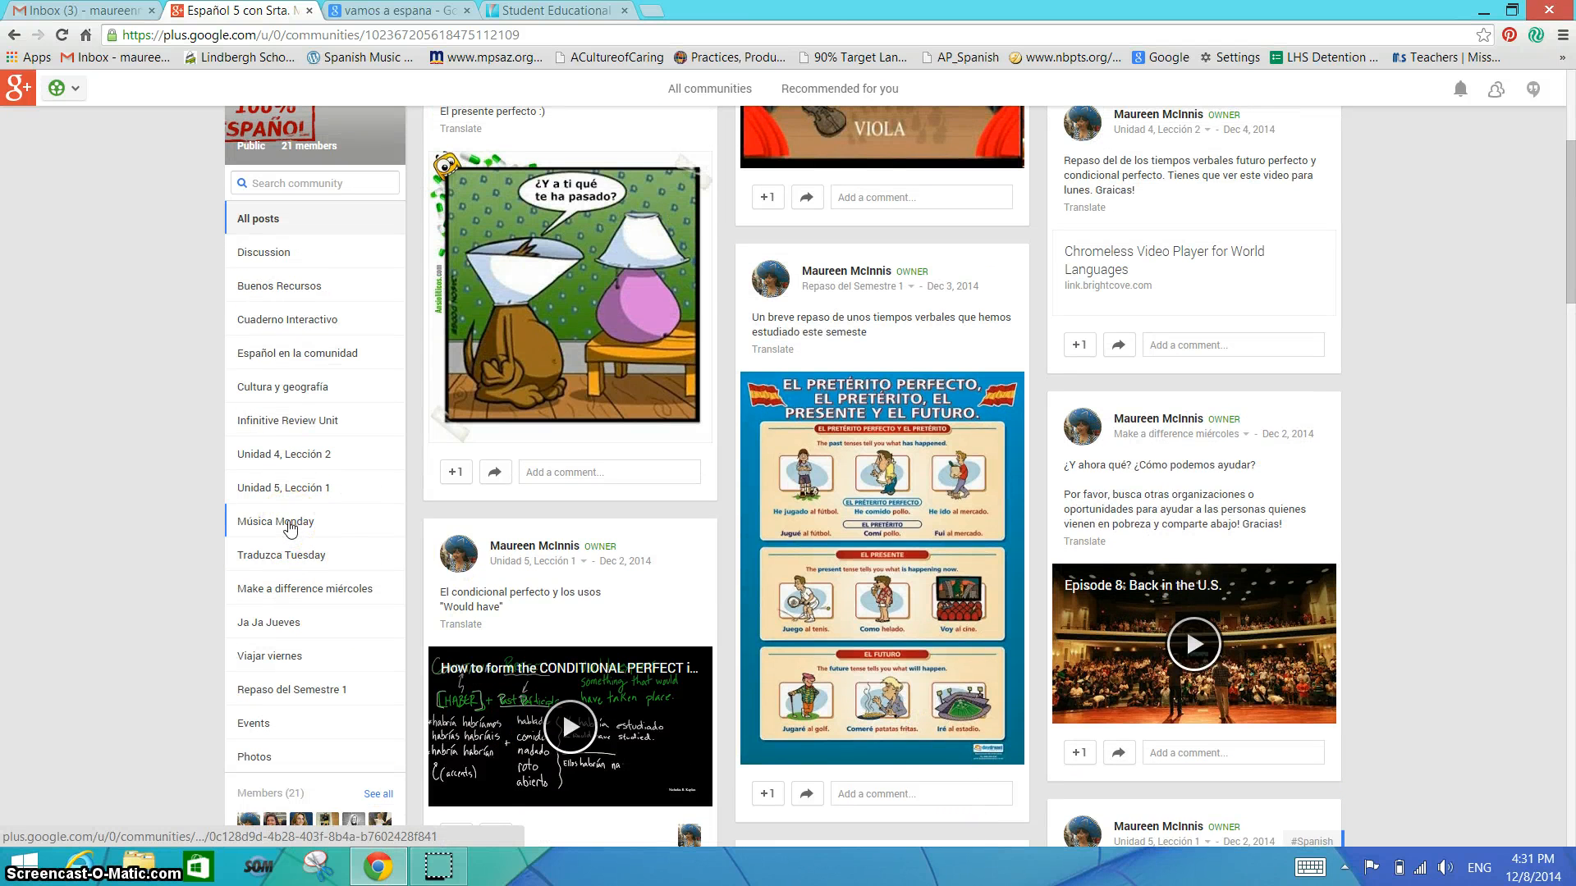
# - Show only the Música Monday posts in the Español 5 community and review them, including one post's category choices
pyautogui.click(290, 529)
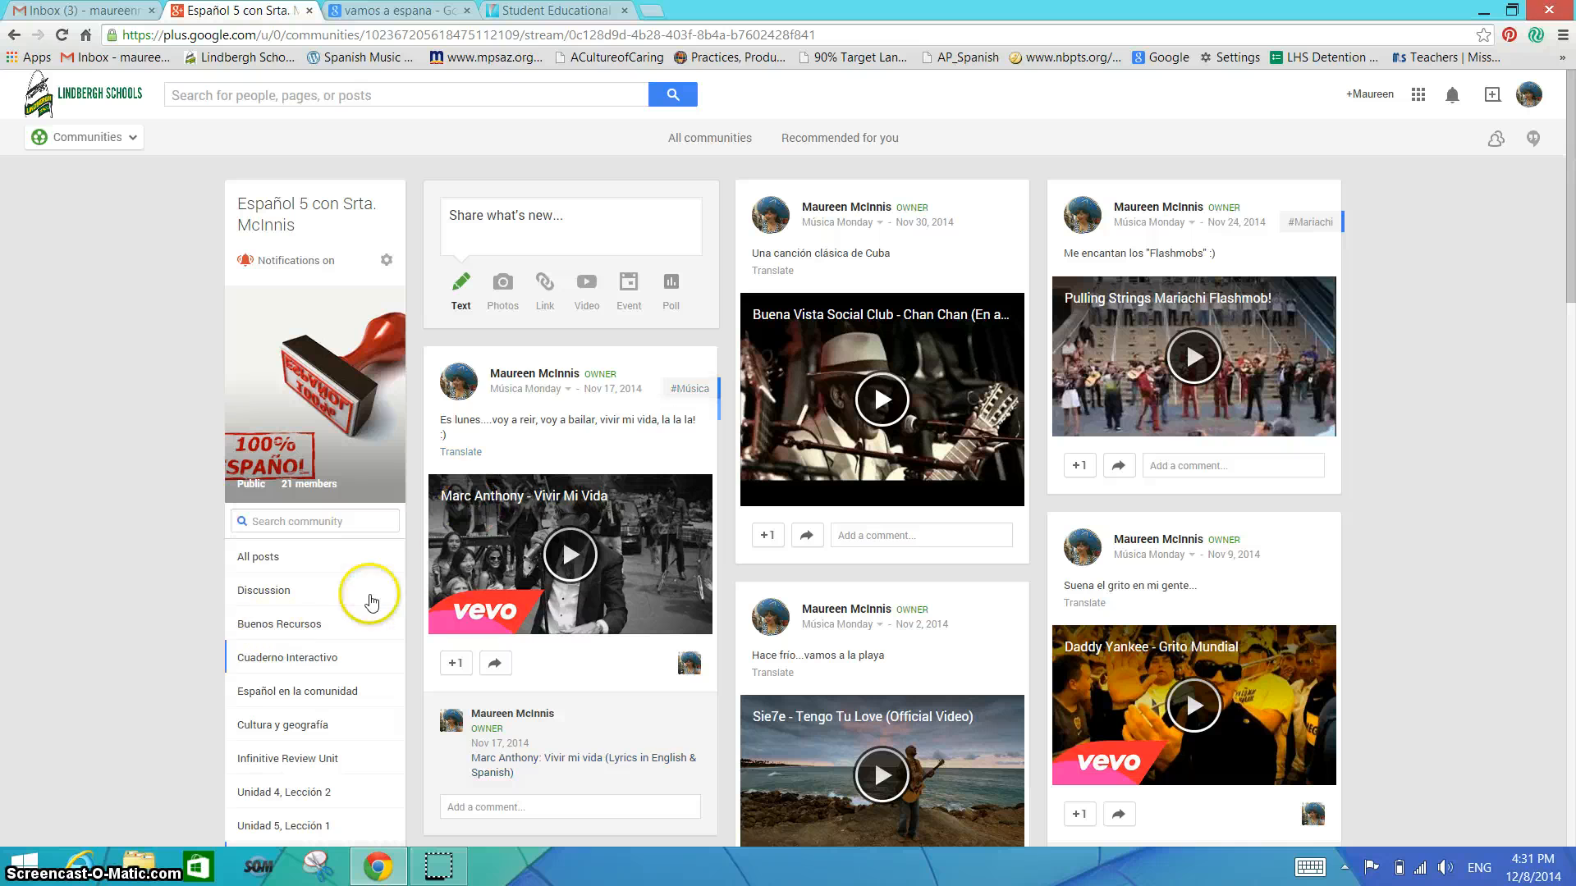
pyautogui.click(541, 391)
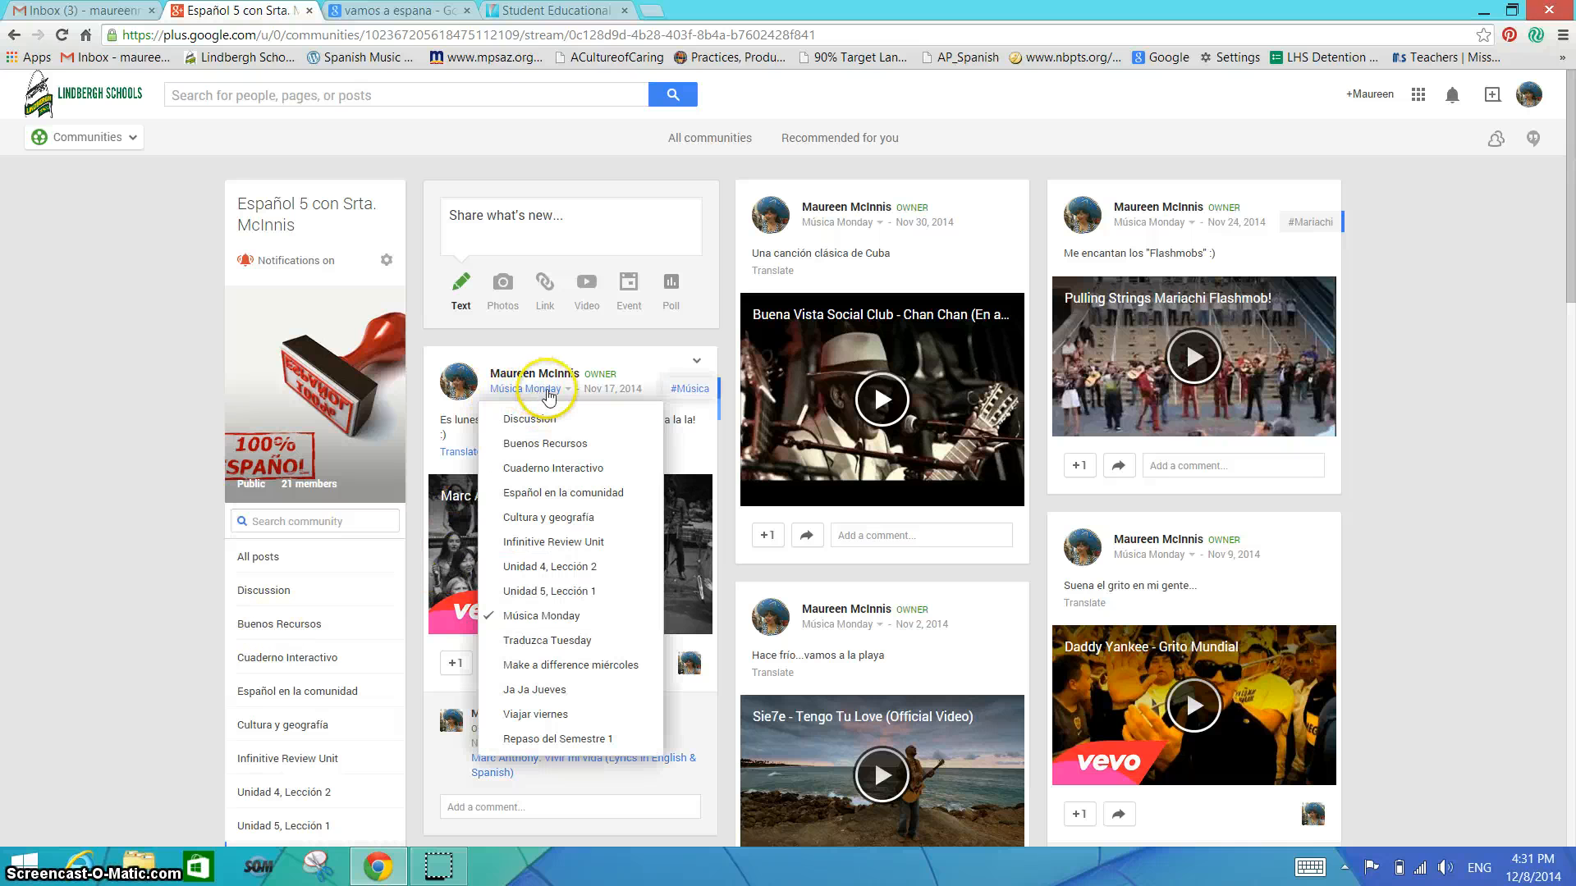
pyautogui.click(379, 417)
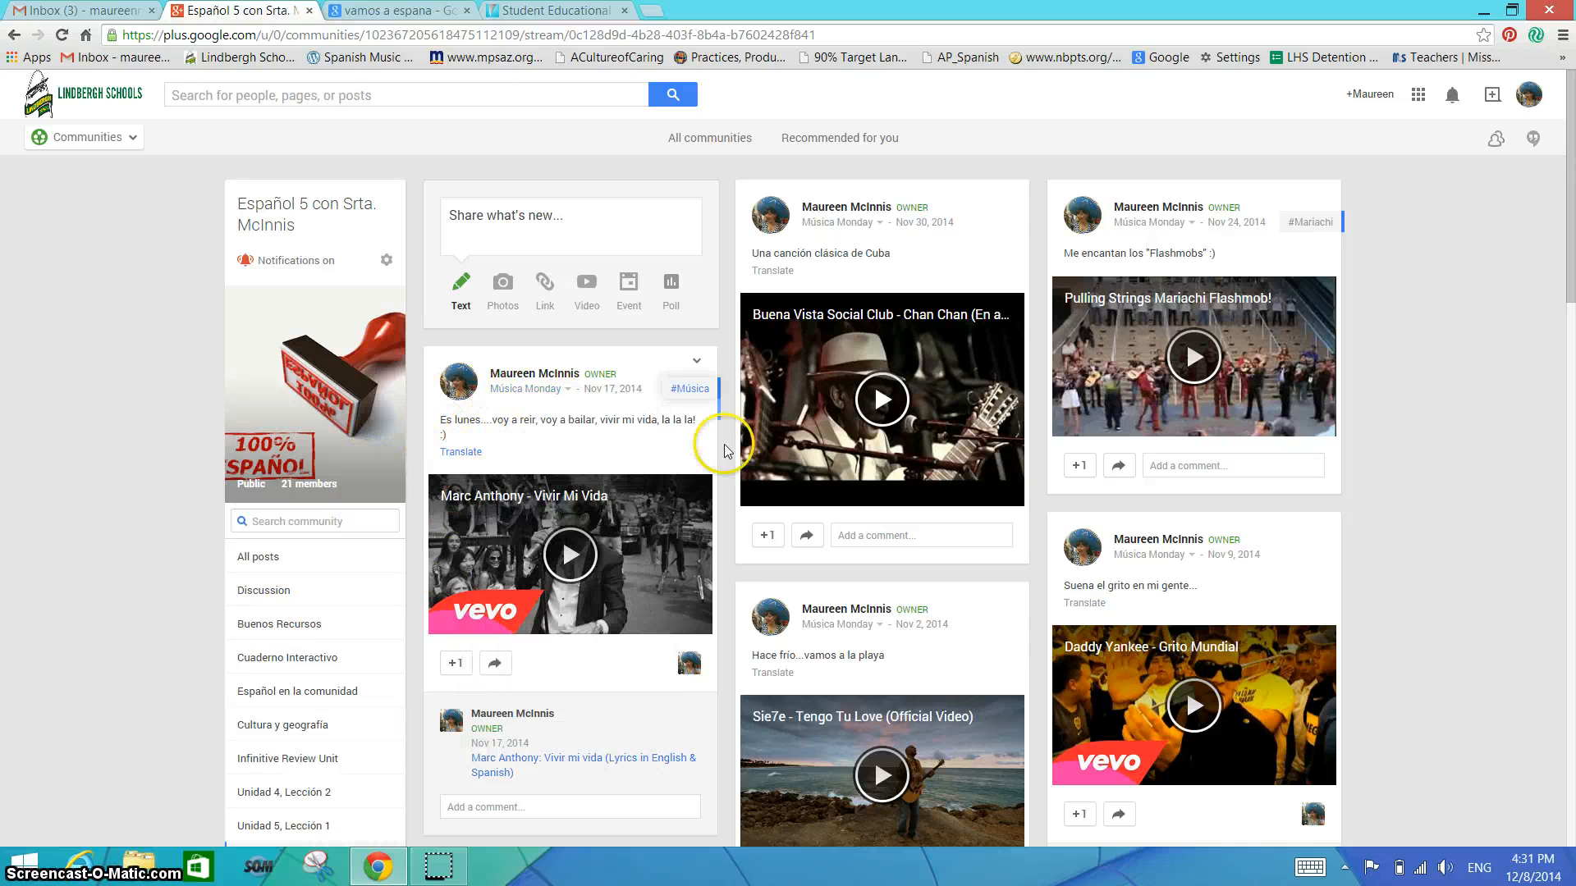
pyautogui.scroll(-3, 1447, 535)
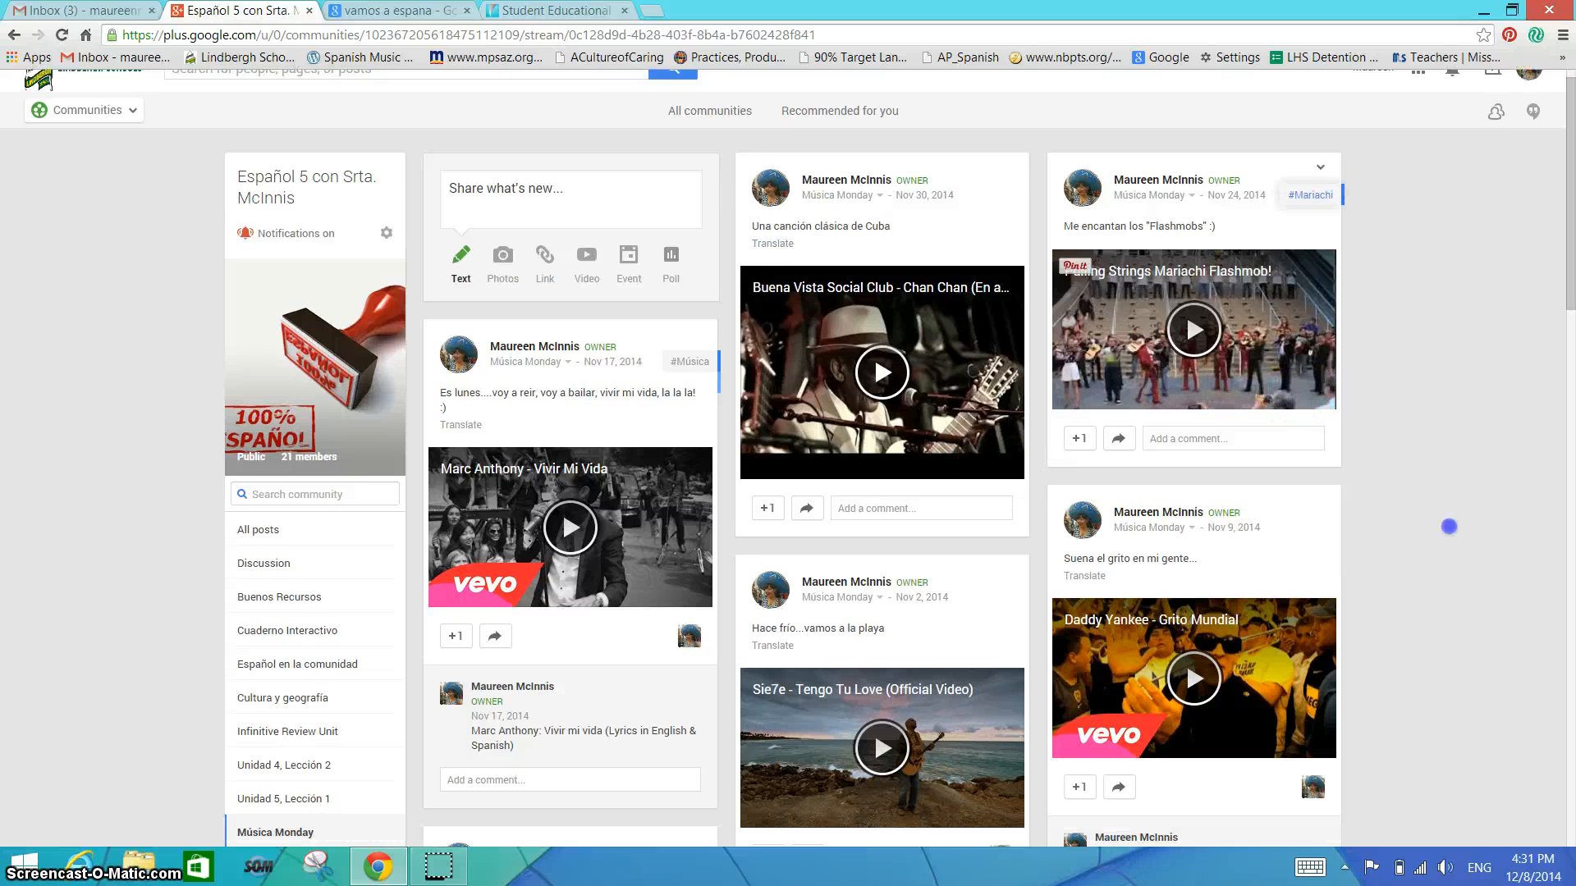
pyautogui.scroll(-10, 1445, 551)
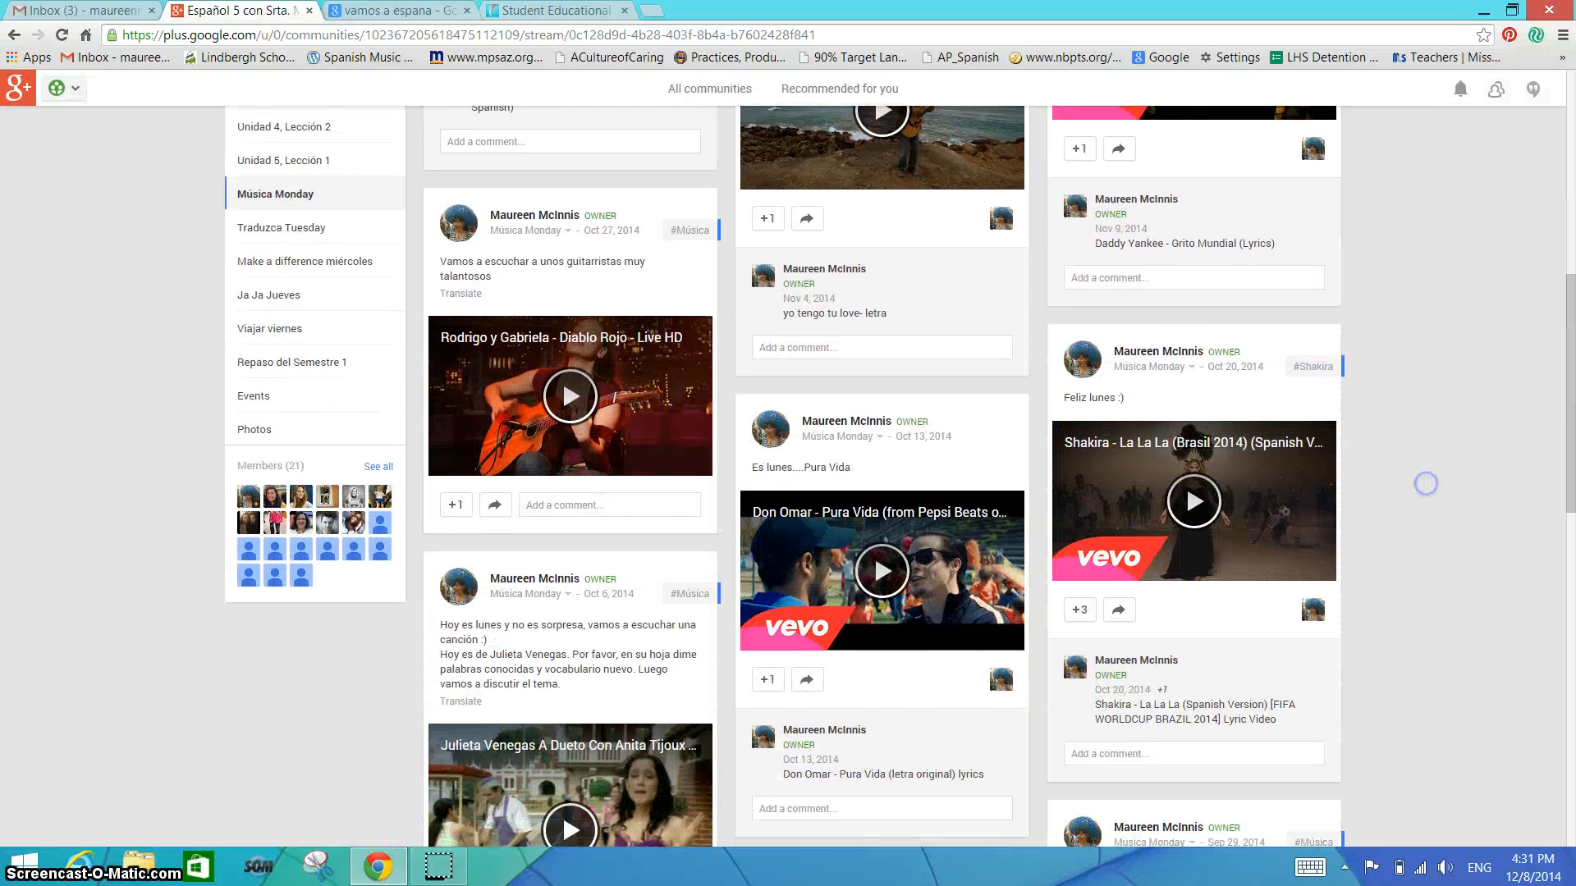
pyautogui.scroll(-8, 1444, 369)
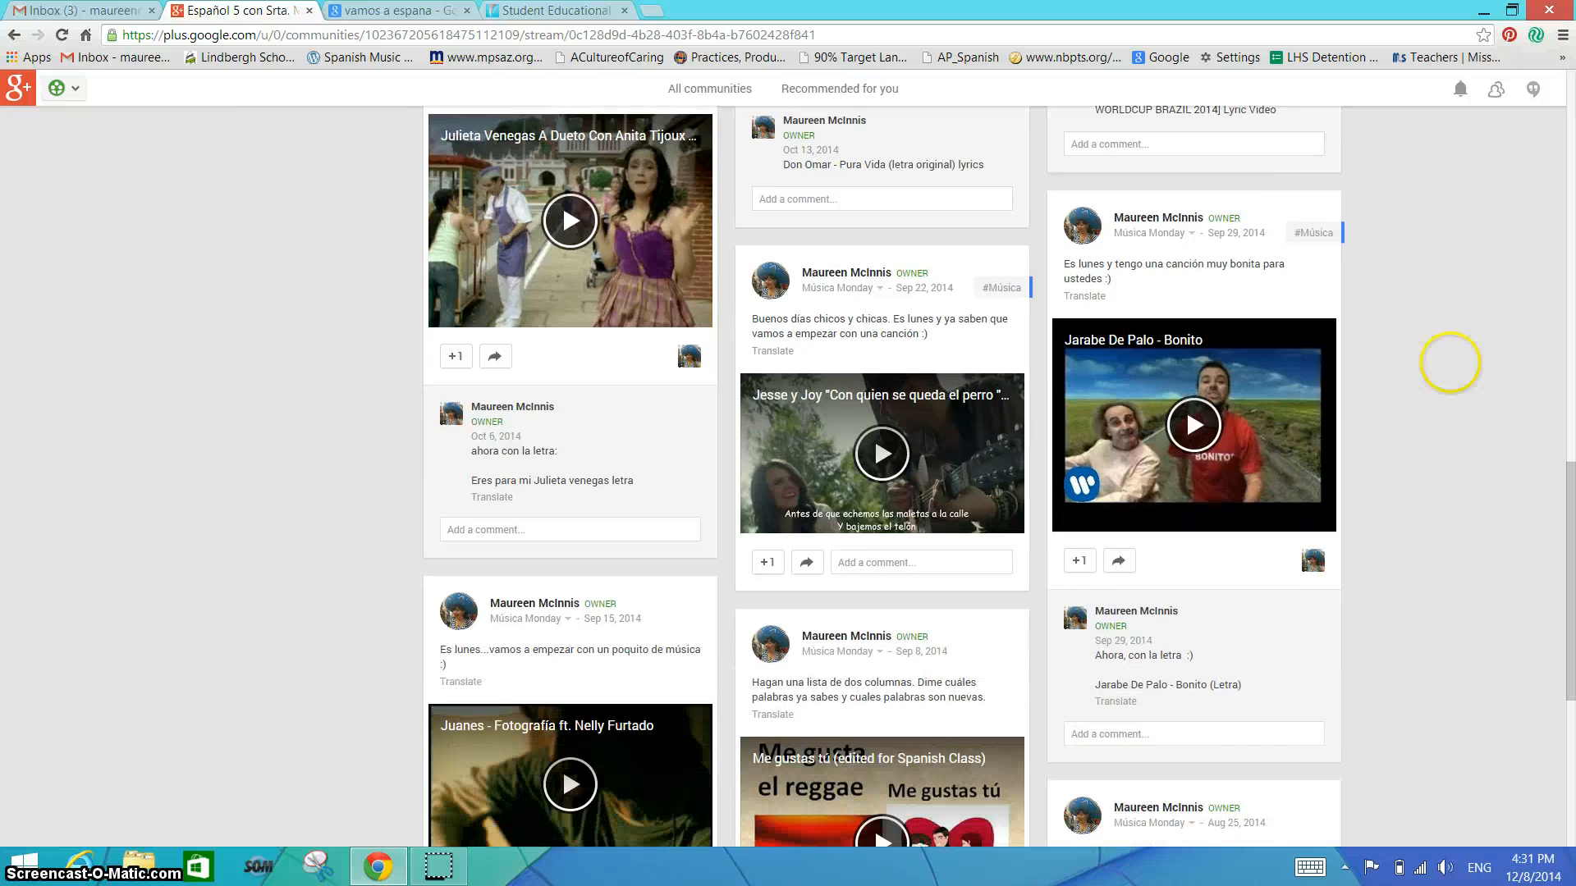
pyautogui.scroll(20, 1438, 313)
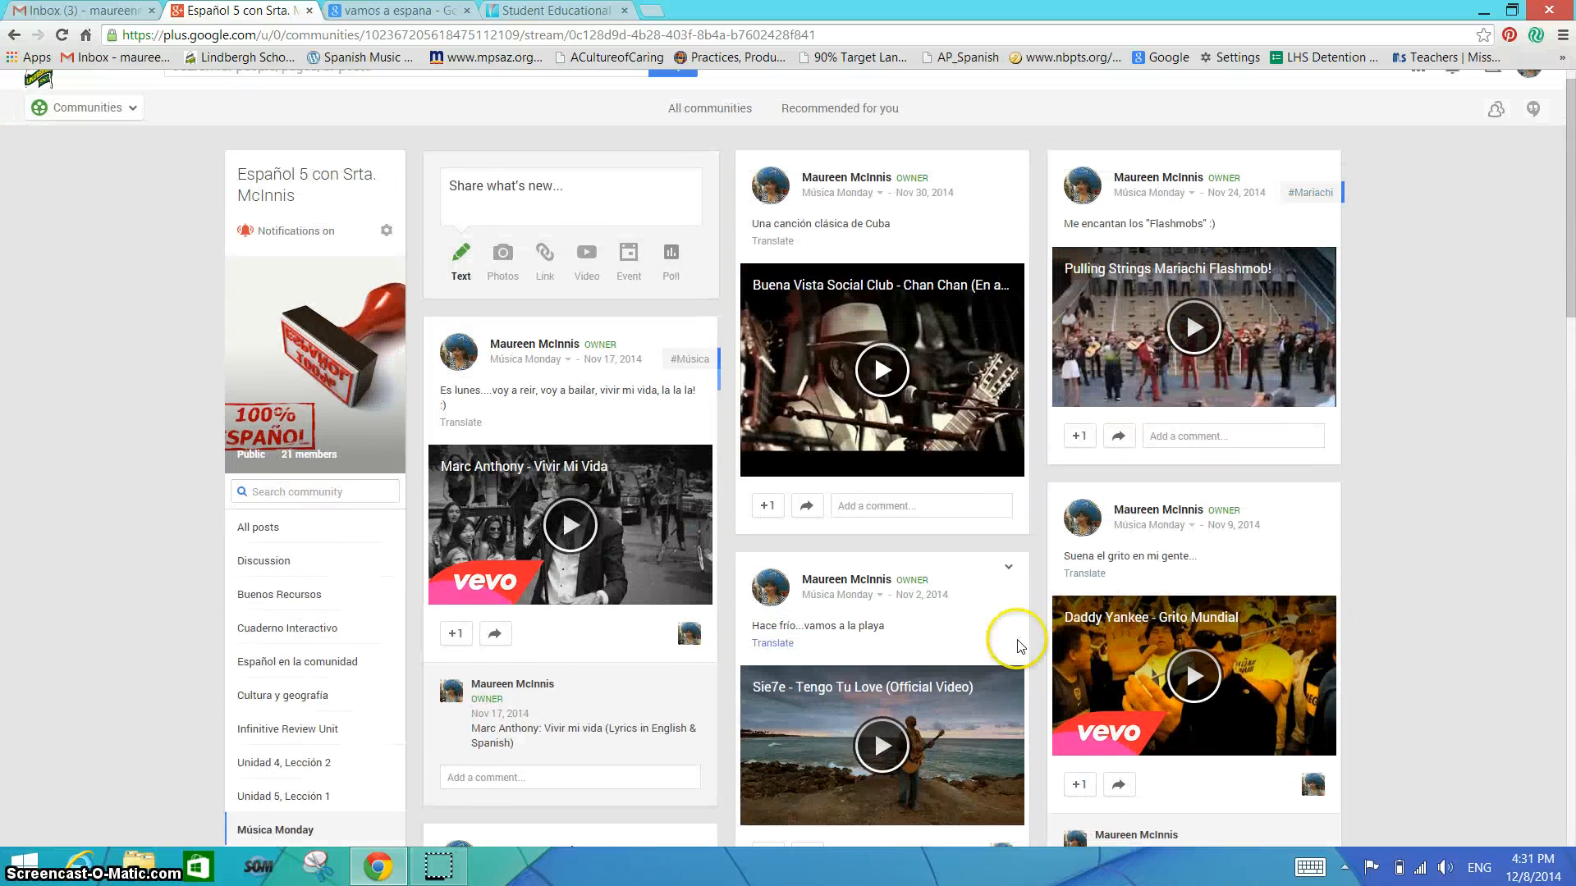
pyautogui.scroll(1, 1370, 615)
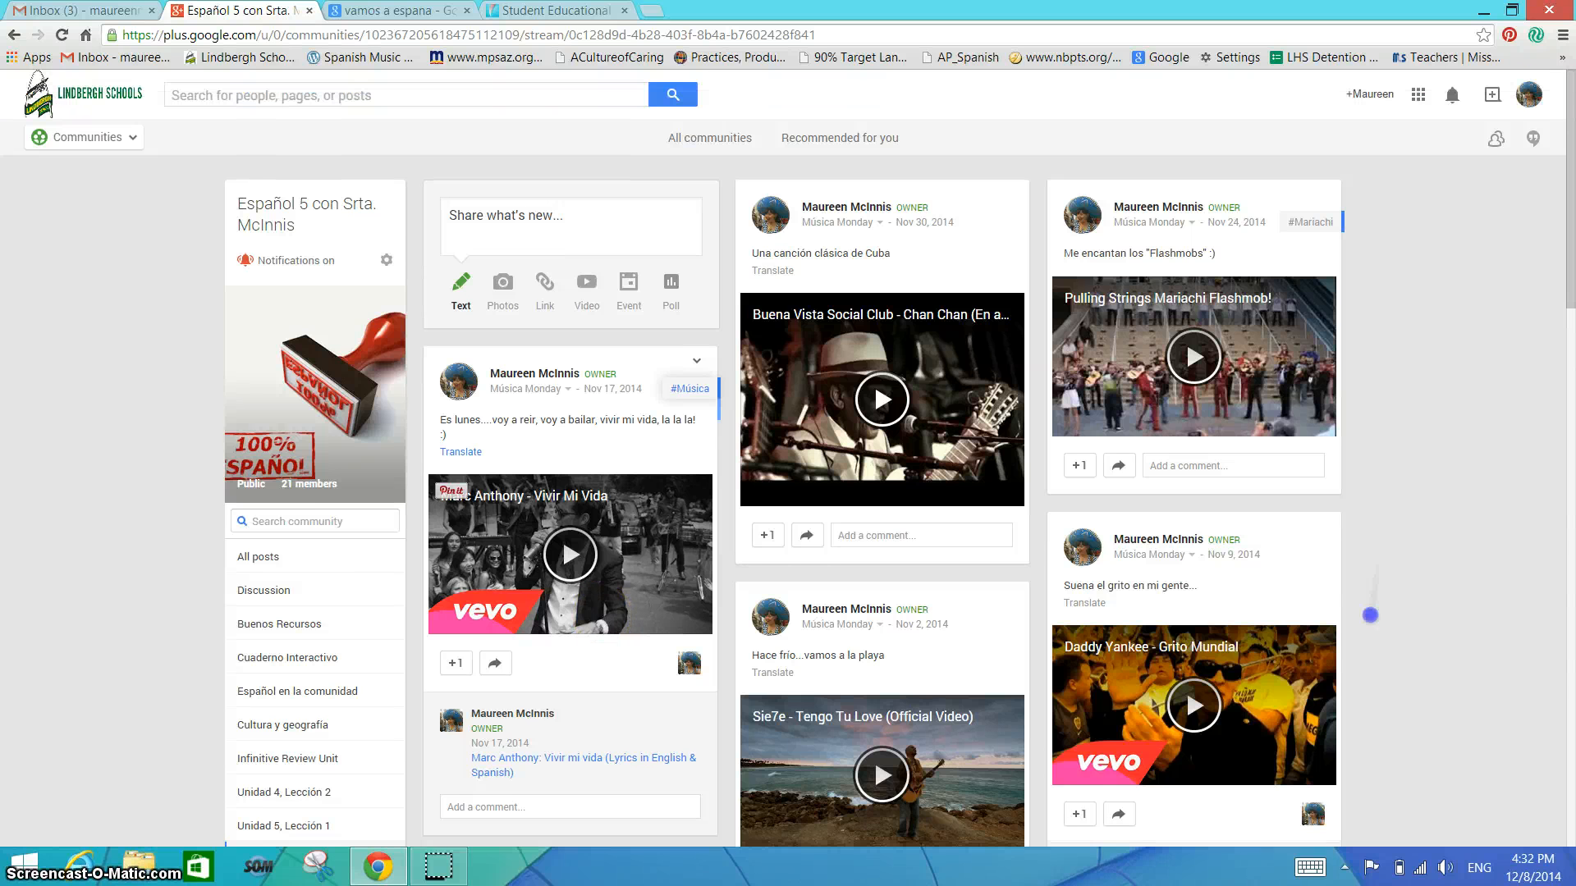